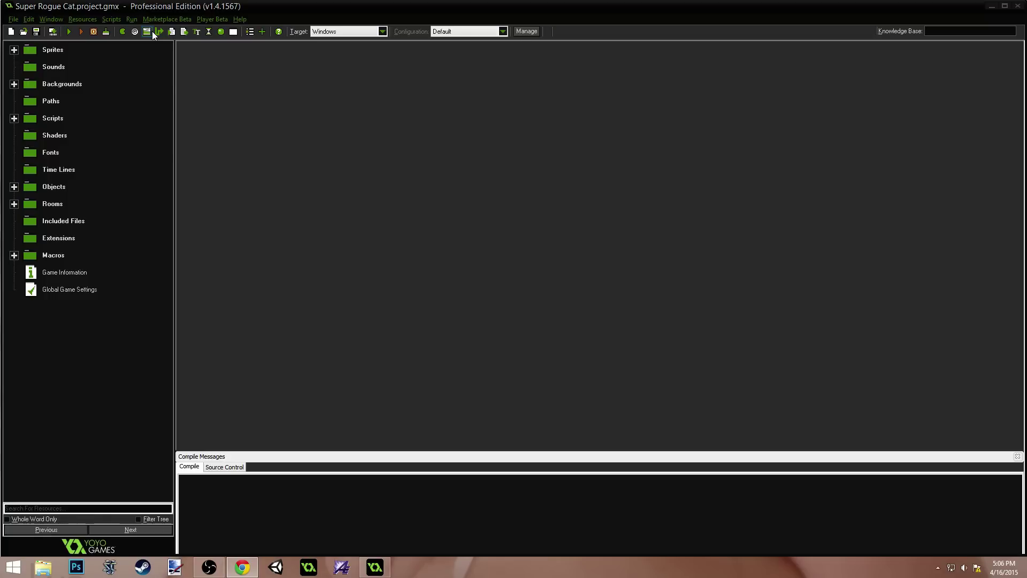
Step: Examine the frames of the existing spr_explosion sprite and preview its animation
{"action": "double_click", "coordinate": [53, 51]}
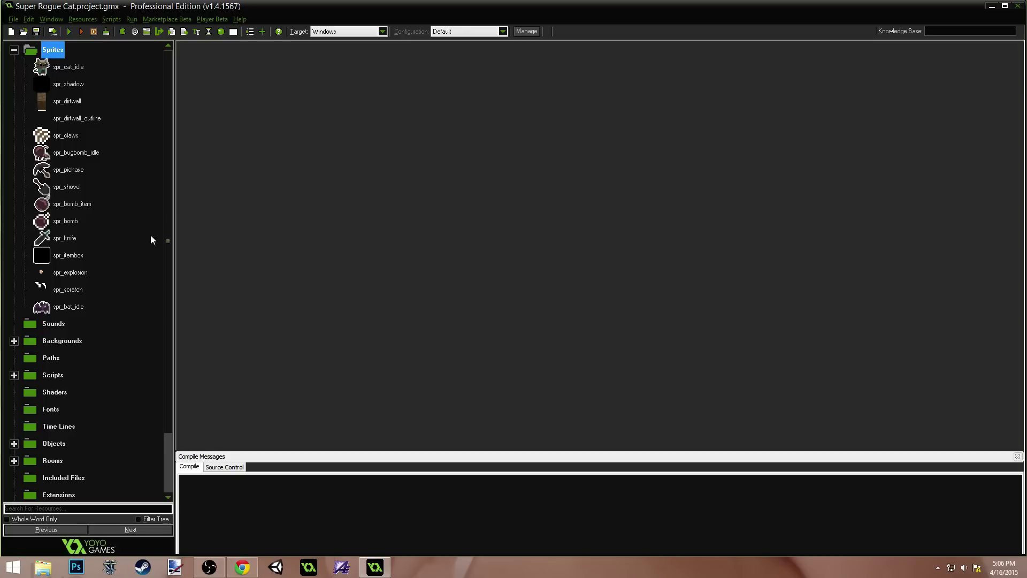
{"action": "double_click", "coordinate": [85, 278]}
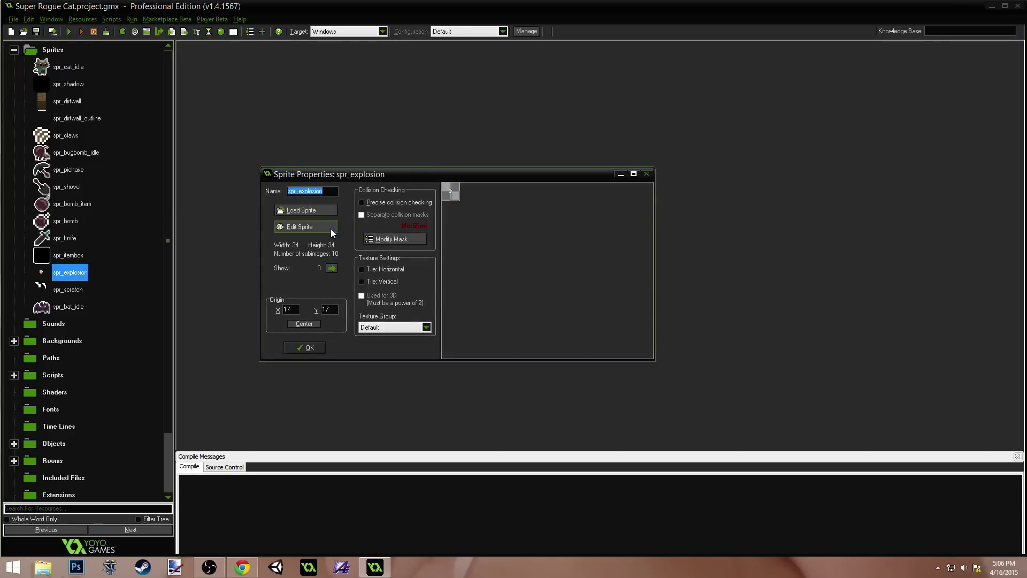
{"action": "left_click", "coordinate": [328, 227]}
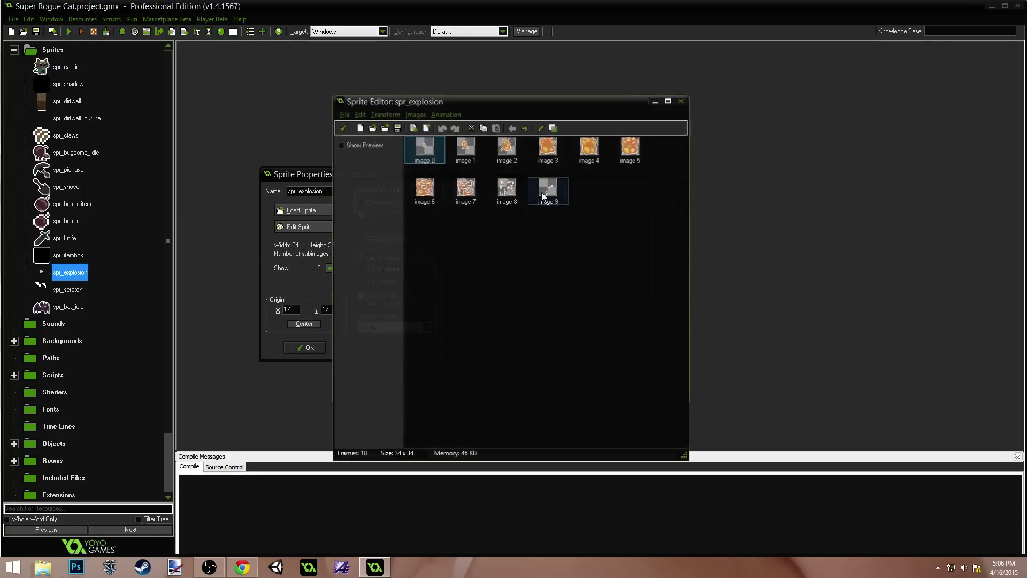
{"action": "left_click", "coordinate": [340, 145]}
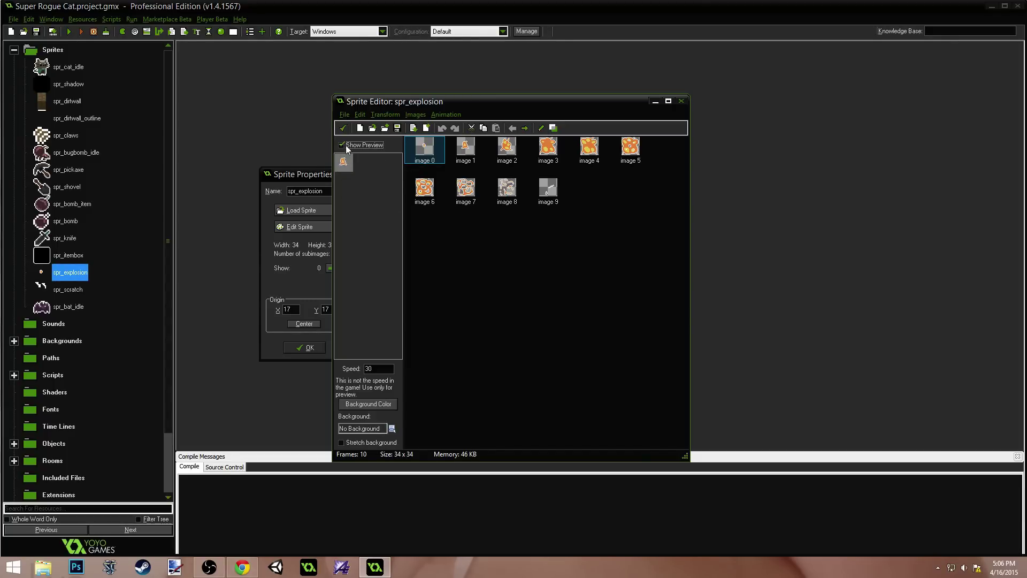
{"action": "left_click", "coordinate": [343, 128]}
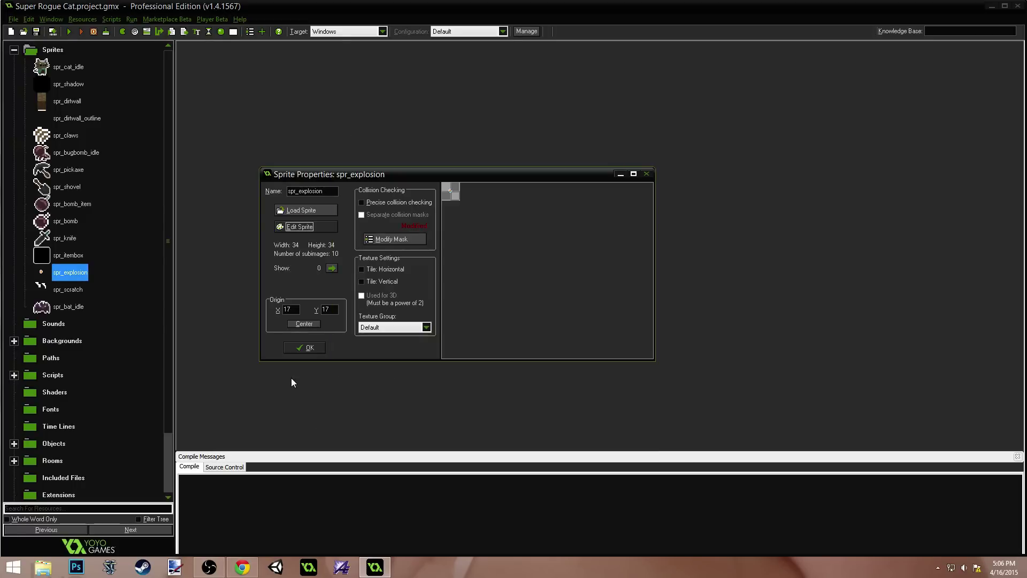
{"action": "left_click", "coordinate": [297, 347]}
Step: Create a new sprite named spr_ex with a blank 64 × 64 image
{"action": "left_click", "coordinate": [125, 34]}
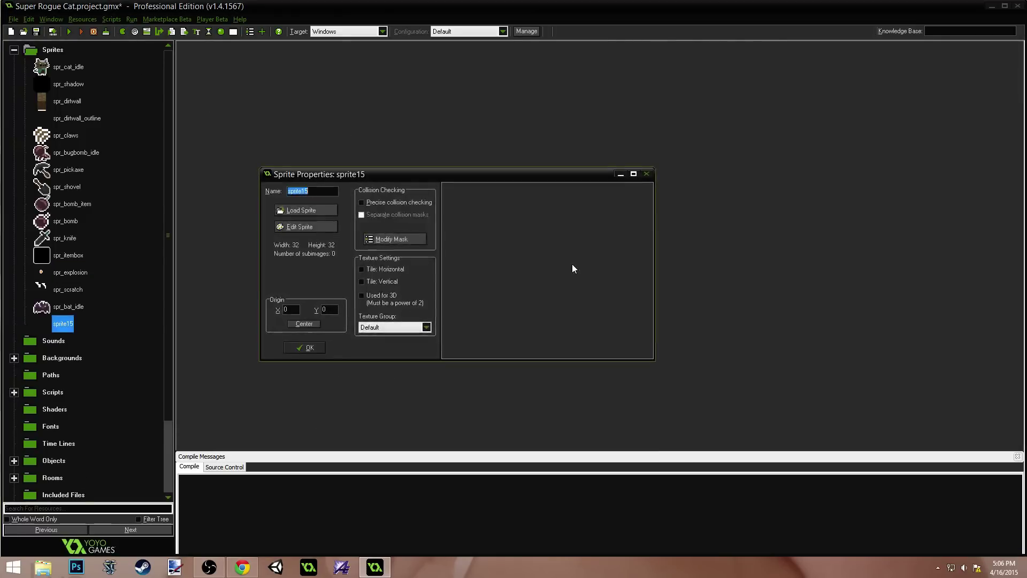
{"action": "left_click_drag", "start_coordinate": [434, 174], "coordinate": [466, 174]}
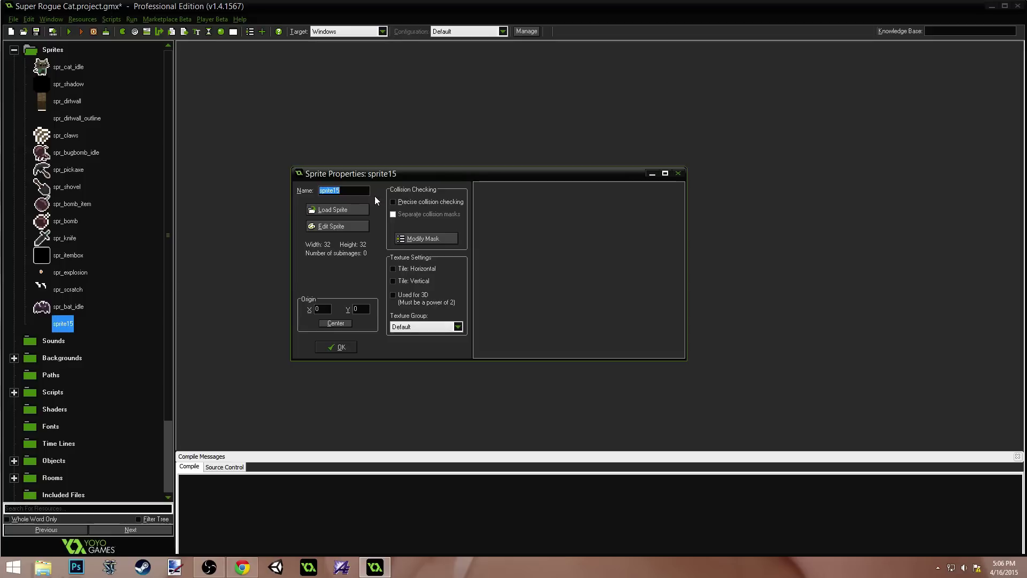
{"action": "type", "text": "spr_ex"}
{"action": "left_click", "coordinate": [339, 227]}
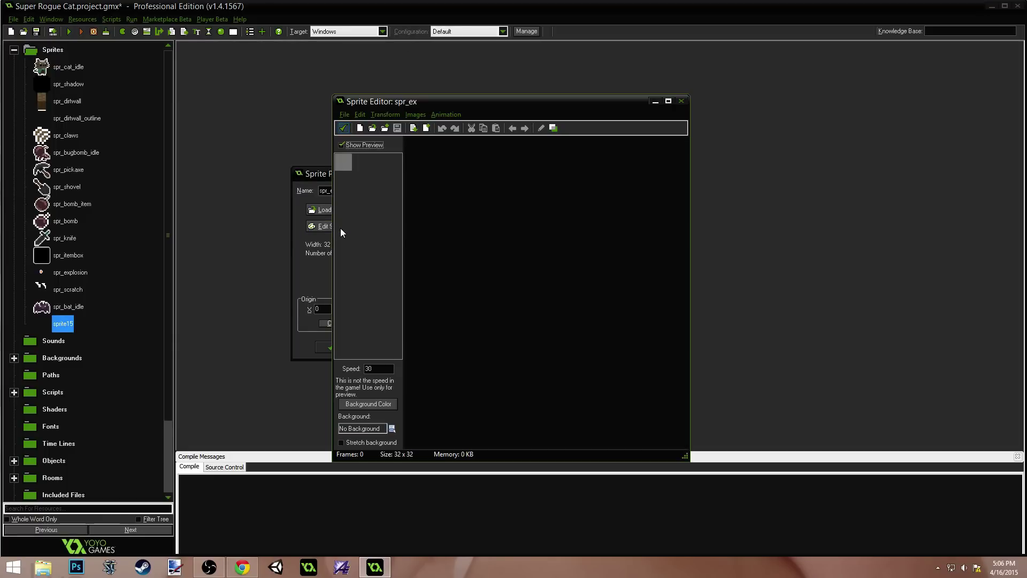
{"action": "left_click", "coordinate": [361, 129]}
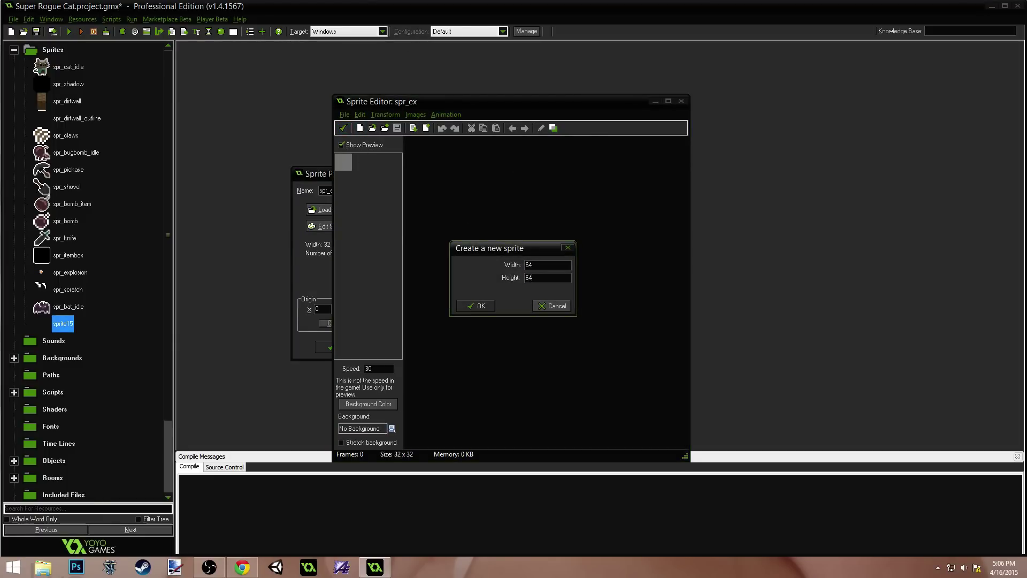
{"action": "key", "text": "Return"}
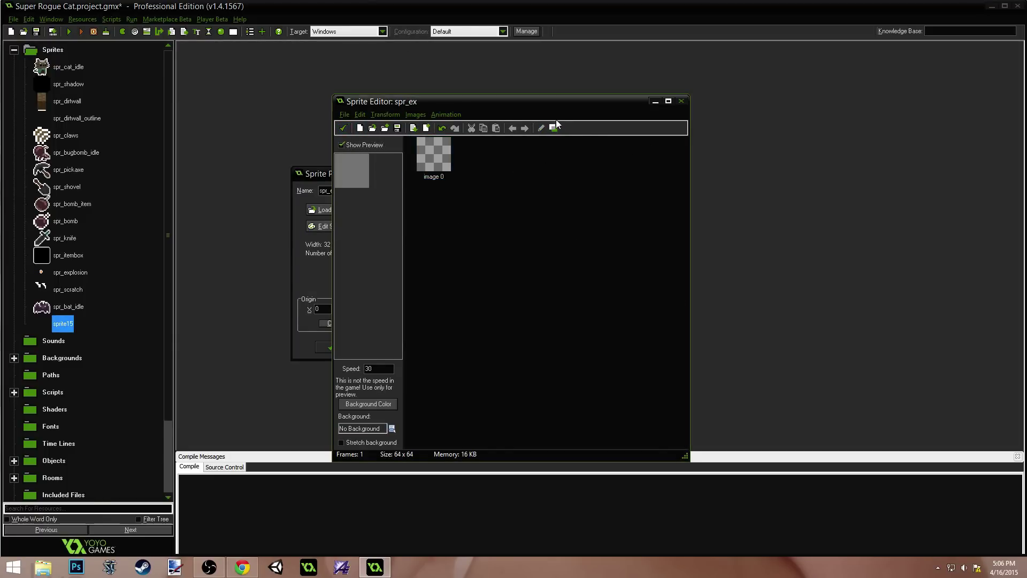
Step: Open the blank frame of spr_ex for painting and set the primary drawing colour to dark red (RGB 125, 32, 32)
{"action": "double_click", "coordinate": [554, 102]}
{"action": "double_click", "coordinate": [107, 63]}
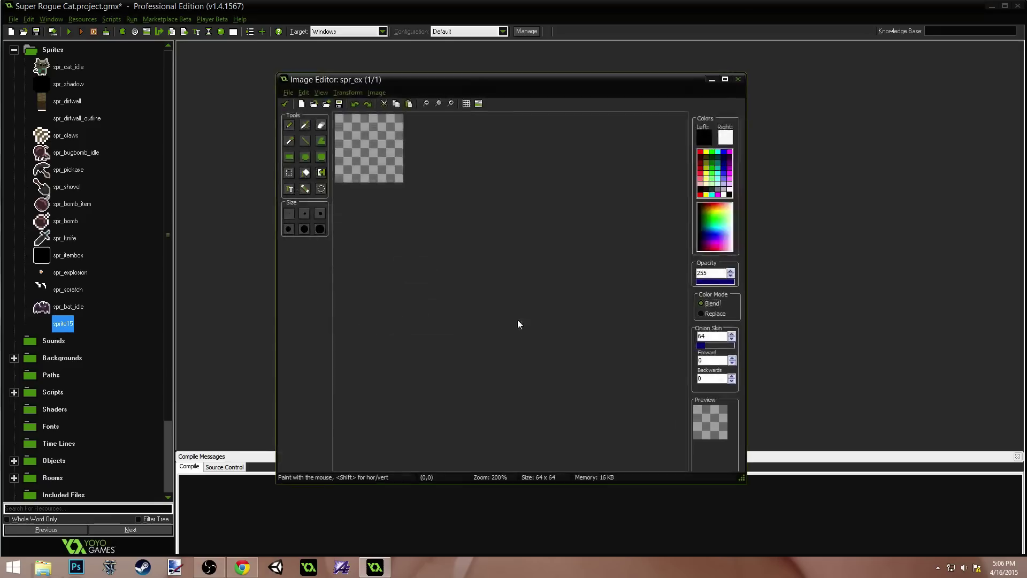
{"action": "left_click", "coordinate": [726, 80]}
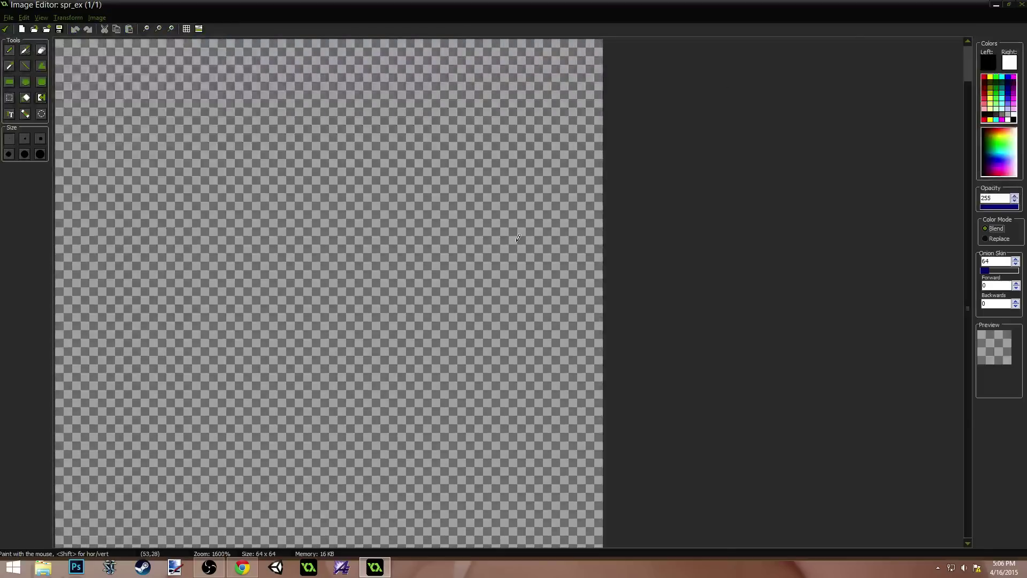
{"action": "scroll", "coordinate": [518, 246], "scroll_direction": "down", "scroll_amount": 2}
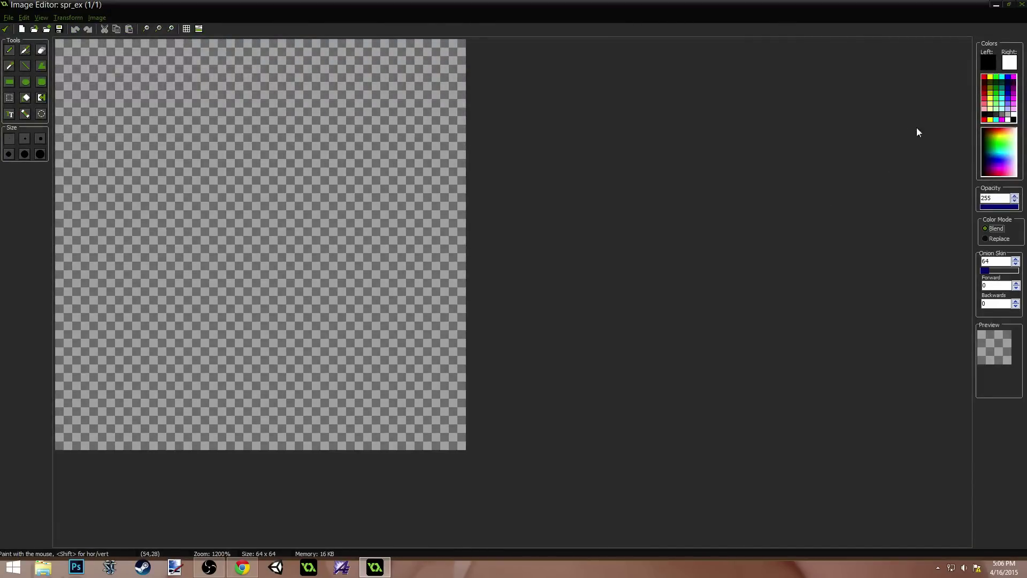
{"action": "double_click", "coordinate": [987, 83]}
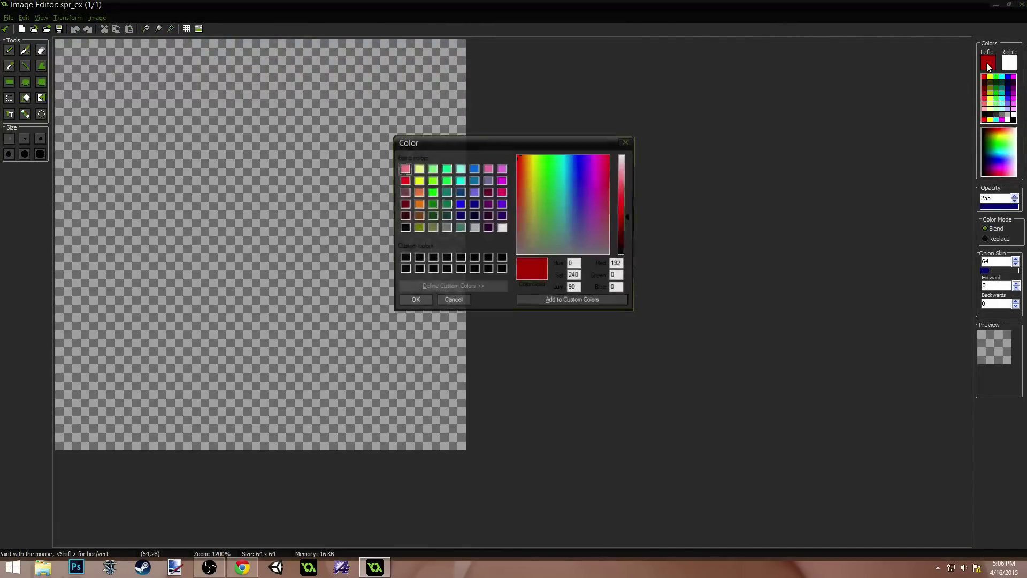
{"action": "left_click_drag", "start_coordinate": [628, 229], "coordinate": [627, 225]}
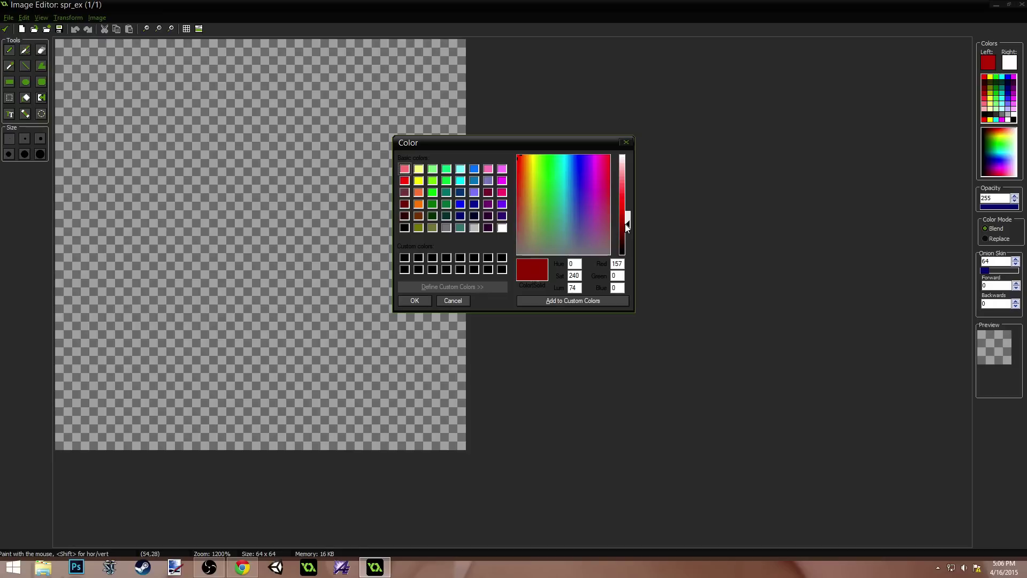
{"action": "left_click_drag", "start_coordinate": [518, 188], "coordinate": [517, 195]}
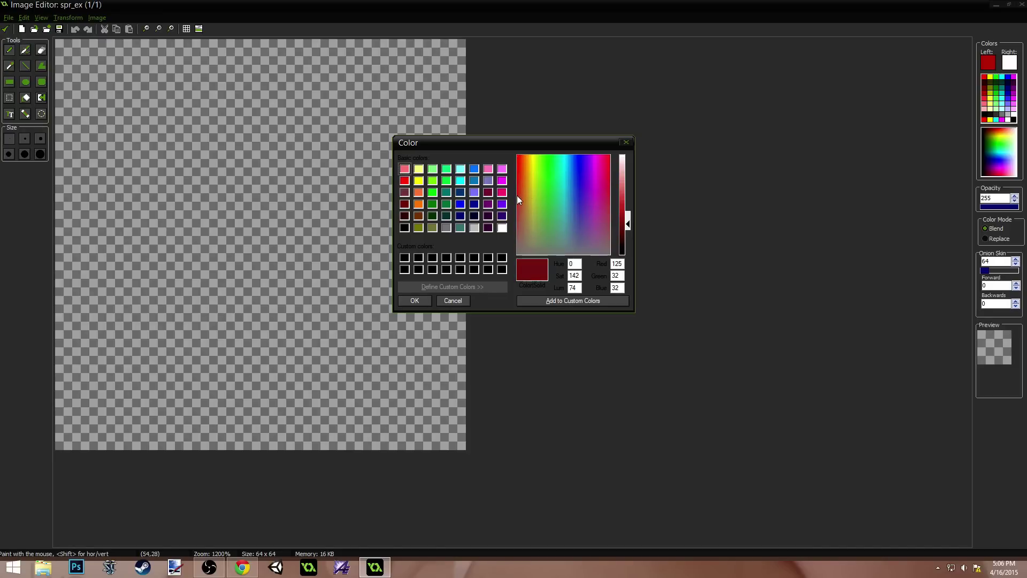
{"action": "left_click", "coordinate": [414, 300]}
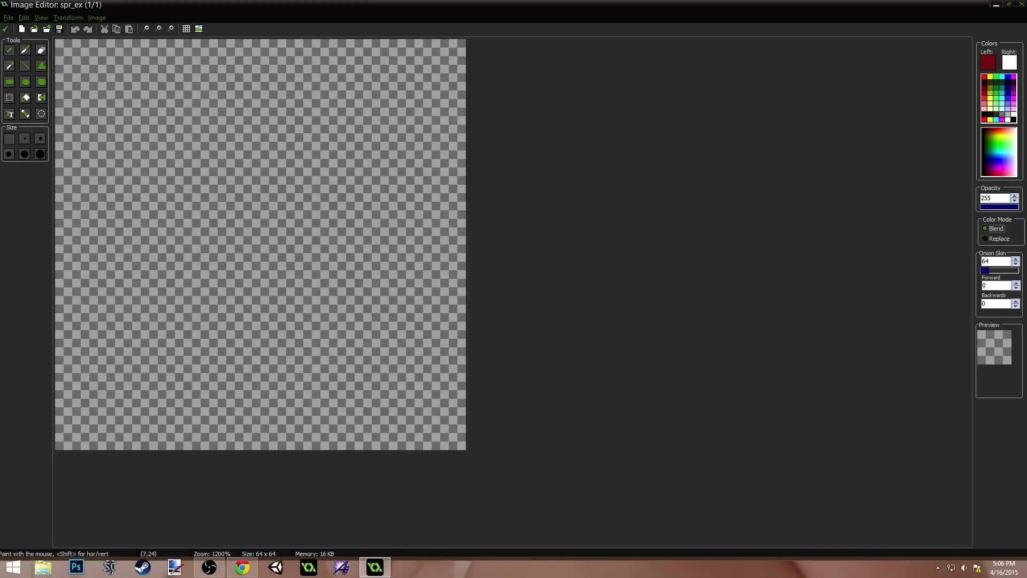
Step: Paint a small round dark-red blob at the centre of the first frame and accept the image
{"action": "left_click", "coordinate": [10, 54]}
{"action": "mouse_move", "coordinate": [262, 224]}
{"action": "left_mouse_down"}
{"action": "mouse_move", "coordinate": [252, 222]}
{"action": "mouse_move", "coordinate": [268, 222]}
{"action": "mouse_move", "coordinate": [268, 242]}
{"action": "left_mouse_up"}
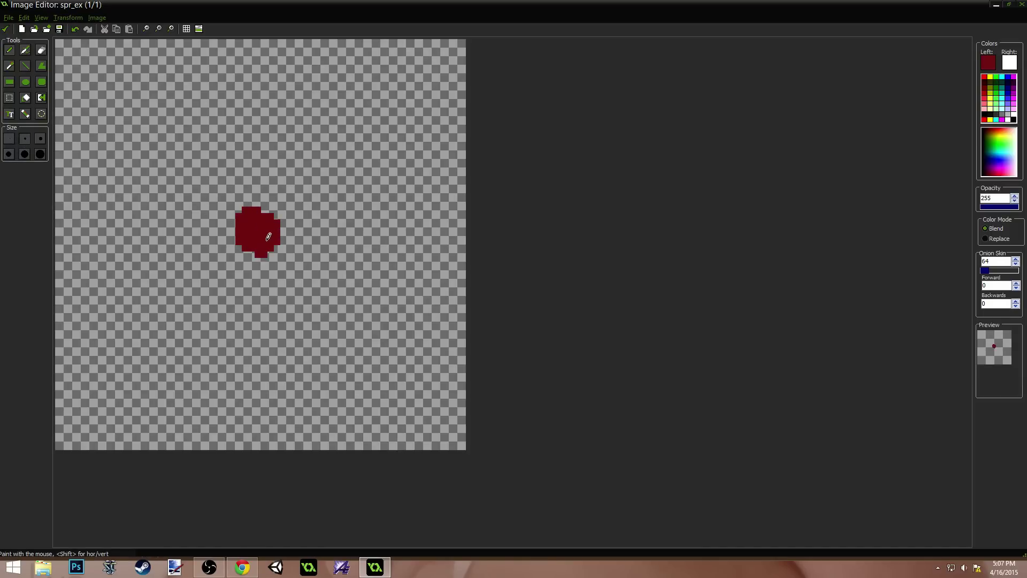
{"action": "left_click", "coordinate": [5, 28]}
Step: Duplicate the first frame and enlarge the blob in the copy into an irregular, lobed splat
{"action": "left_click", "coordinate": [103, 70]}
{"action": "key", "text": "ctrl+c"}
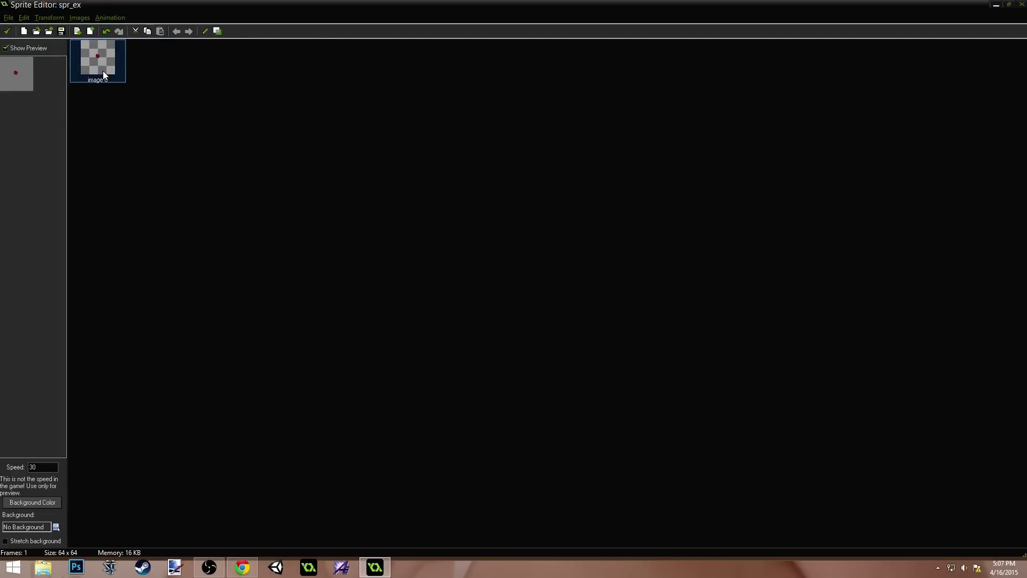
{"action": "key", "text": "ctrl+v"}
{"action": "double_click", "coordinate": [149, 62]}
{"action": "scroll", "coordinate": [212, 217], "scroll_direction": "up", "scroll_amount": 7}
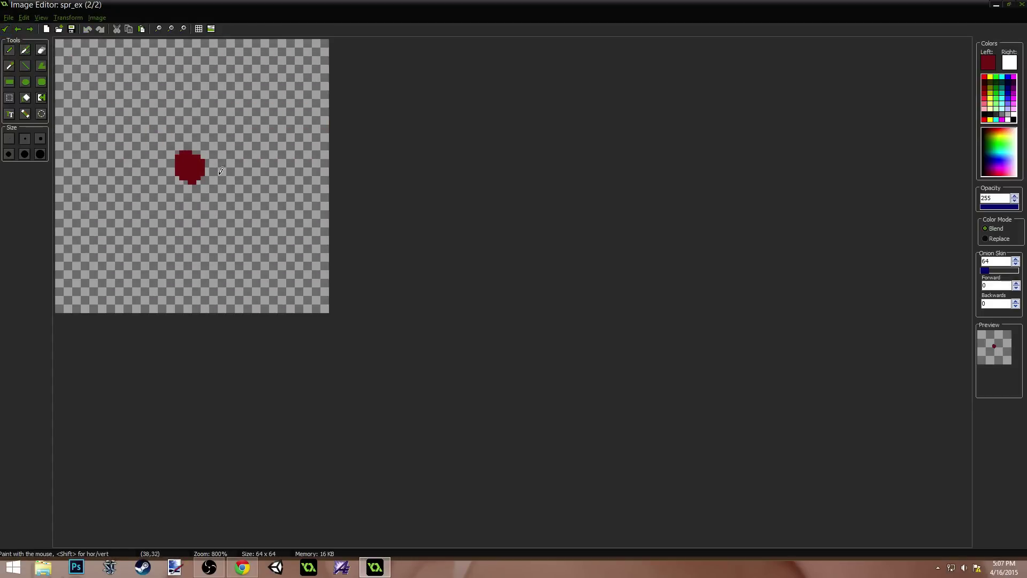
{"action": "mouse_move", "coordinate": [221, 170]}
{"action": "left_mouse_down"}
{"action": "mouse_move", "coordinate": [152, 122]}
{"action": "mouse_move", "coordinate": [176, 160]}
{"action": "mouse_move", "coordinate": [144, 170]}
{"action": "mouse_move", "coordinate": [153, 155]}
{"action": "mouse_move", "coordinate": [155, 225]}
{"action": "mouse_move", "coordinate": [185, 222]}
{"action": "mouse_move", "coordinate": [194, 188]}
{"action": "mouse_move", "coordinate": [185, 187]}
{"action": "mouse_move", "coordinate": [243, 171]}
{"action": "mouse_move", "coordinate": [219, 171]}
{"action": "mouse_move", "coordinate": [220, 194]}
{"action": "mouse_move", "coordinate": [218, 146]}
{"action": "mouse_move", "coordinate": [203, 120]}
{"action": "mouse_move", "coordinate": [190, 130]}
{"action": "mouse_move", "coordinate": [229, 141]}
{"action": "mouse_move", "coordinate": [227, 188]}
{"action": "mouse_move", "coordinate": [204, 202]}
{"action": "left_mouse_up"}
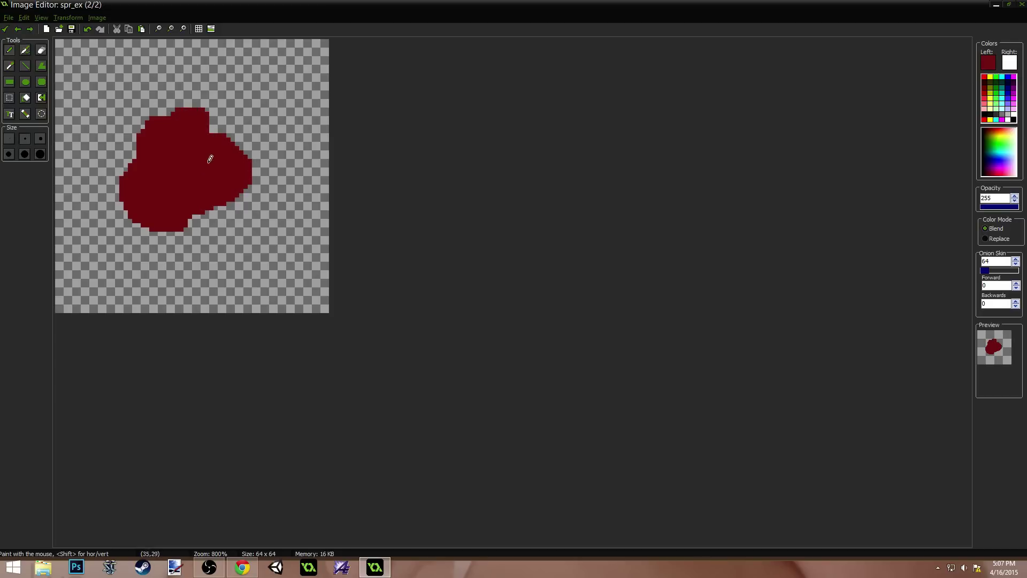
{"action": "left_click", "coordinate": [5, 29]}
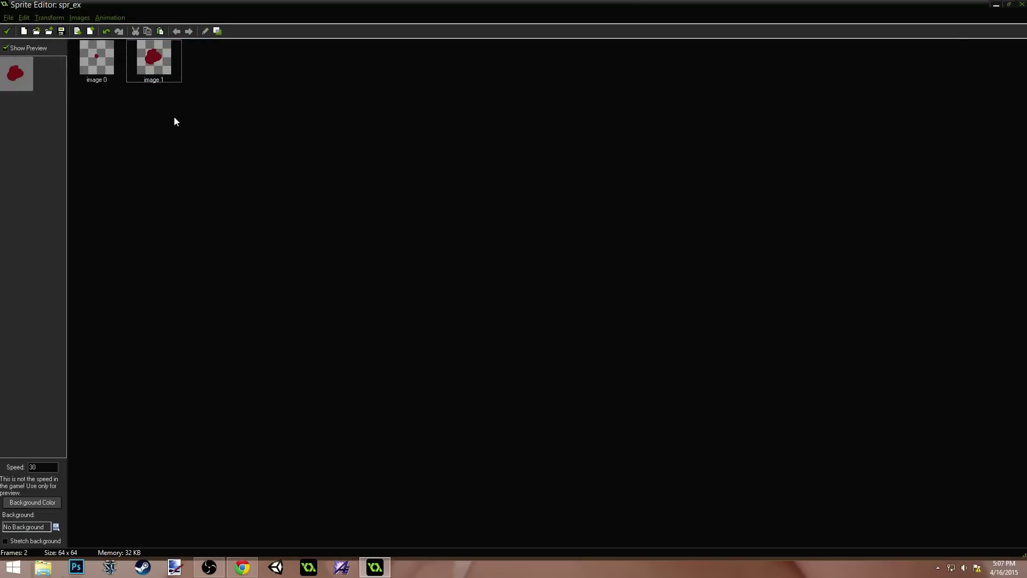
Step: Duplicate the second frame and expand the splat in the copy with large filled lobes covering most of the canvas
{"action": "double_click", "coordinate": [156, 69]}
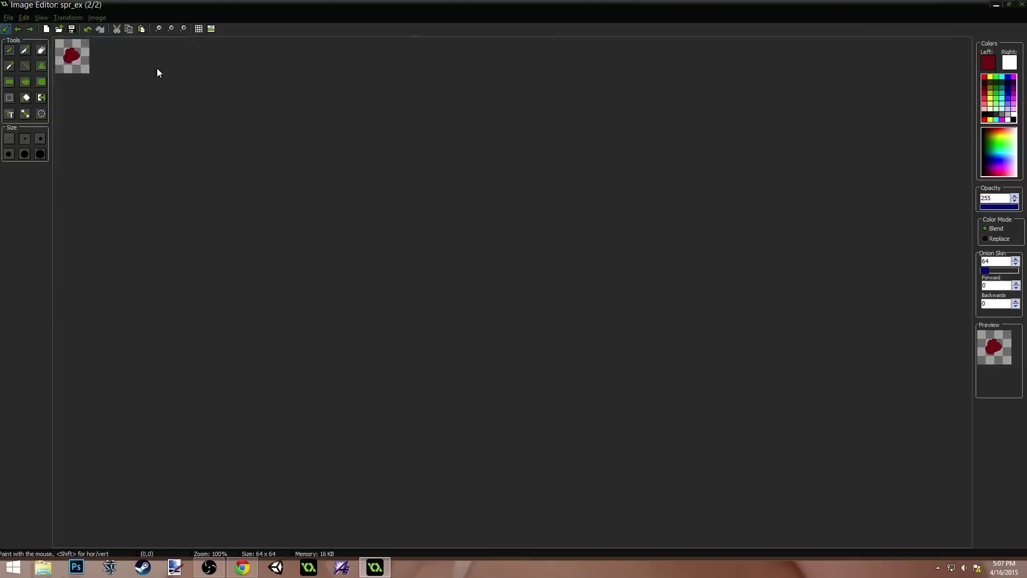
{"action": "left_click", "coordinate": [5, 29]}
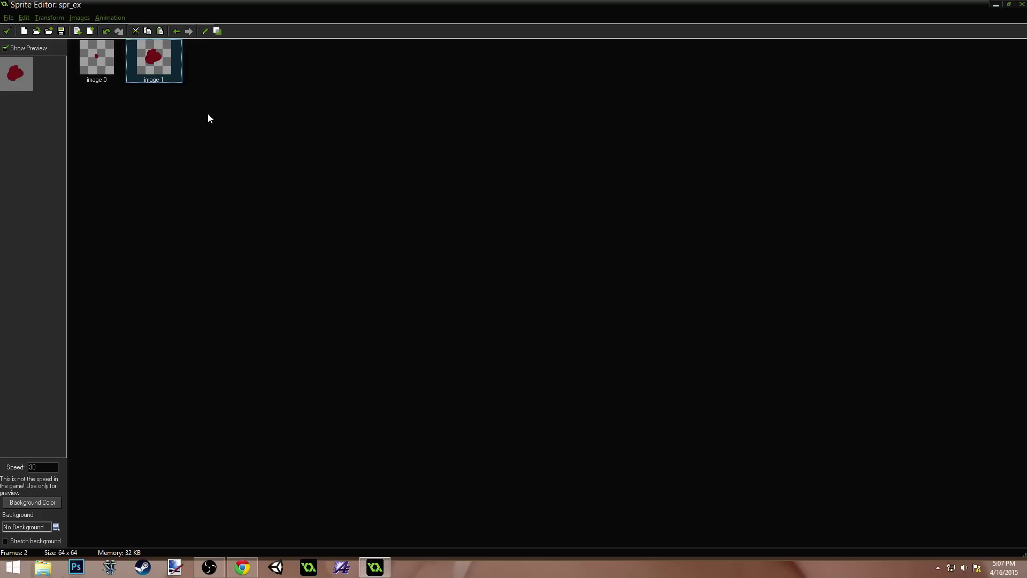
{"action": "key", "text": "ctrl+c"}
{"action": "key", "text": "ctrl+v"}
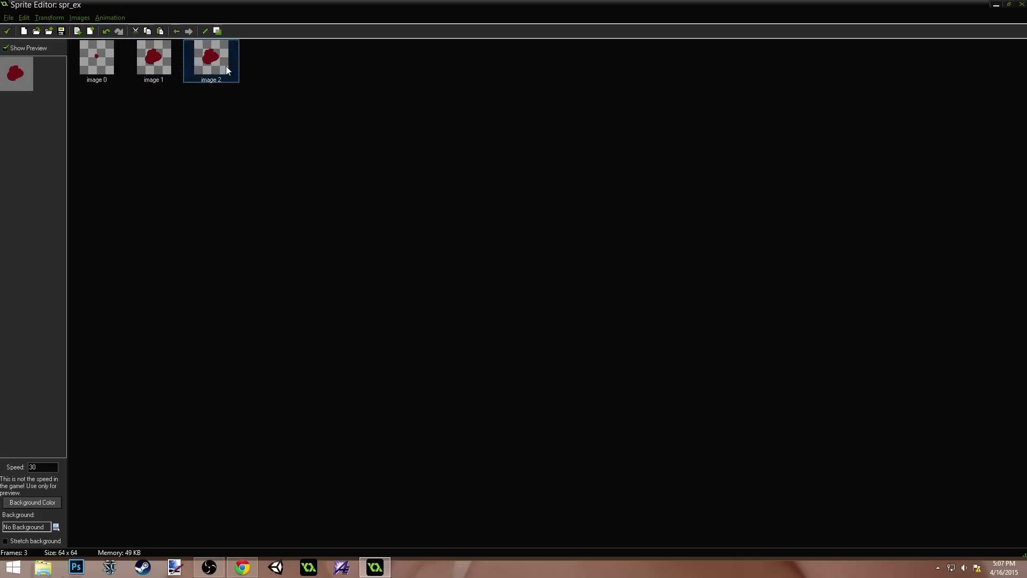
{"action": "double_click", "coordinate": [226, 66]}
{"action": "scroll", "coordinate": [220, 166], "scroll_direction": "up", "scroll_amount": 3}
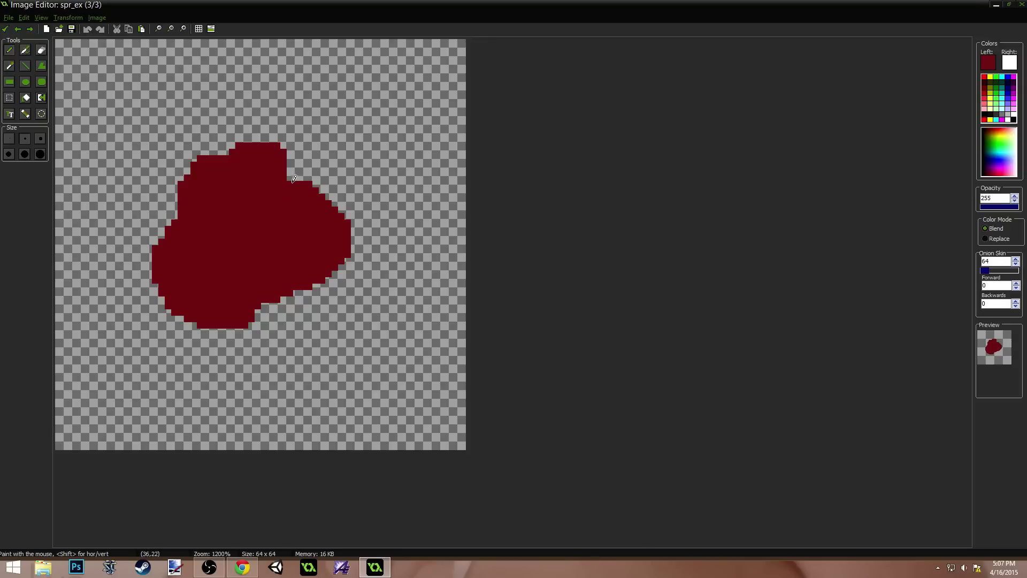
{"action": "mouse_move", "coordinate": [293, 178]}
{"action": "left_mouse_down"}
{"action": "mouse_move", "coordinate": [284, 126]}
{"action": "mouse_move", "coordinate": [203, 71]}
{"action": "mouse_move", "coordinate": [134, 115]}
{"action": "mouse_move", "coordinate": [182, 218]}
{"action": "mouse_move", "coordinate": [159, 204]}
{"action": "mouse_move", "coordinate": [115, 236]}
{"action": "mouse_move", "coordinate": [86, 306]}
{"action": "mouse_move", "coordinate": [182, 348]}
{"action": "mouse_move", "coordinate": [257, 310]}
{"action": "mouse_move", "coordinate": [251, 329]}
{"action": "mouse_move", "coordinate": [236, 321]}
{"action": "mouse_move", "coordinate": [335, 363]}
{"action": "mouse_move", "coordinate": [408, 286]}
{"action": "mouse_move", "coordinate": [350, 186]}
{"action": "mouse_move", "coordinate": [316, 176]}
{"action": "mouse_move", "coordinate": [366, 318]}
{"action": "mouse_move", "coordinate": [384, 235]}
{"action": "mouse_move", "coordinate": [307, 342]}
{"action": "mouse_move", "coordinate": [353, 259]}
{"action": "mouse_move", "coordinate": [289, 331]}
{"action": "mouse_move", "coordinate": [236, 123]}
{"action": "mouse_move", "coordinate": [177, 173]}
{"action": "mouse_move", "coordinate": [161, 102]}
{"action": "mouse_move", "coordinate": [235, 99]}
{"action": "mouse_move", "coordinate": [208, 140]}
{"action": "mouse_move", "coordinate": [251, 118]}
{"action": "mouse_move", "coordinate": [317, 151]}
{"action": "mouse_move", "coordinate": [341, 134]}
{"action": "mouse_move", "coordinate": [321, 152]}
{"action": "left_mouse_up"}
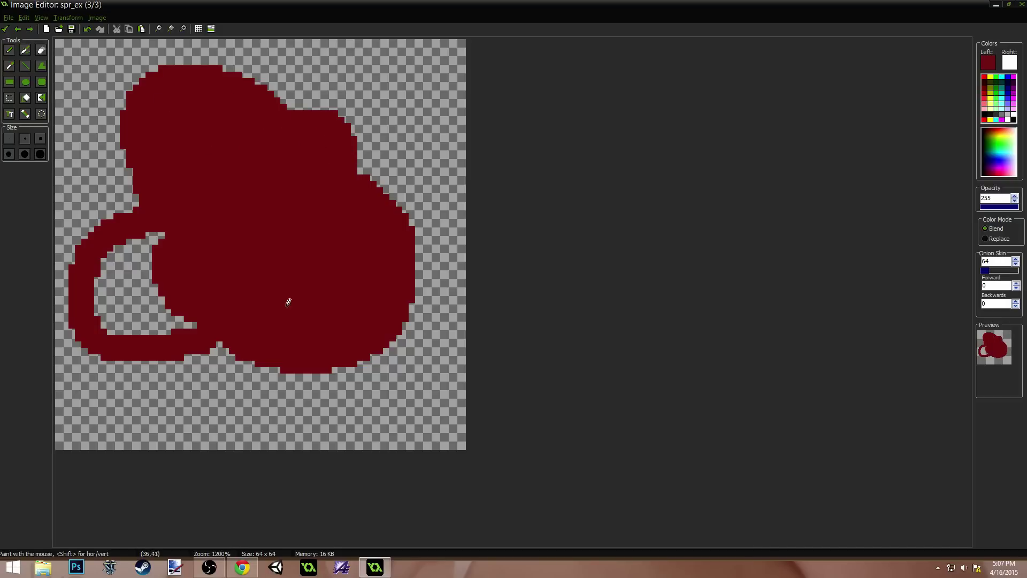
{"action": "mouse_move", "coordinate": [288, 302]}
{"action": "left_mouse_down"}
{"action": "mouse_move", "coordinate": [219, 353]}
{"action": "mouse_move", "coordinate": [307, 340]}
{"action": "left_mouse_up"}
{"action": "mouse_move", "coordinate": [248, 366]}
{"action": "left_mouse_down"}
{"action": "mouse_move", "coordinate": [220, 388]}
{"action": "mouse_move", "coordinate": [295, 383]}
{"action": "mouse_move", "coordinate": [203, 325]}
{"action": "mouse_move", "coordinate": [148, 328]}
{"action": "mouse_move", "coordinate": [208, 326]}
{"action": "mouse_move", "coordinate": [102, 311]}
{"action": "mouse_move", "coordinate": [111, 268]}
{"action": "mouse_move", "coordinate": [181, 228]}
{"action": "mouse_move", "coordinate": [153, 300]}
{"action": "mouse_move", "coordinate": [173, 301]}
{"action": "left_mouse_up"}
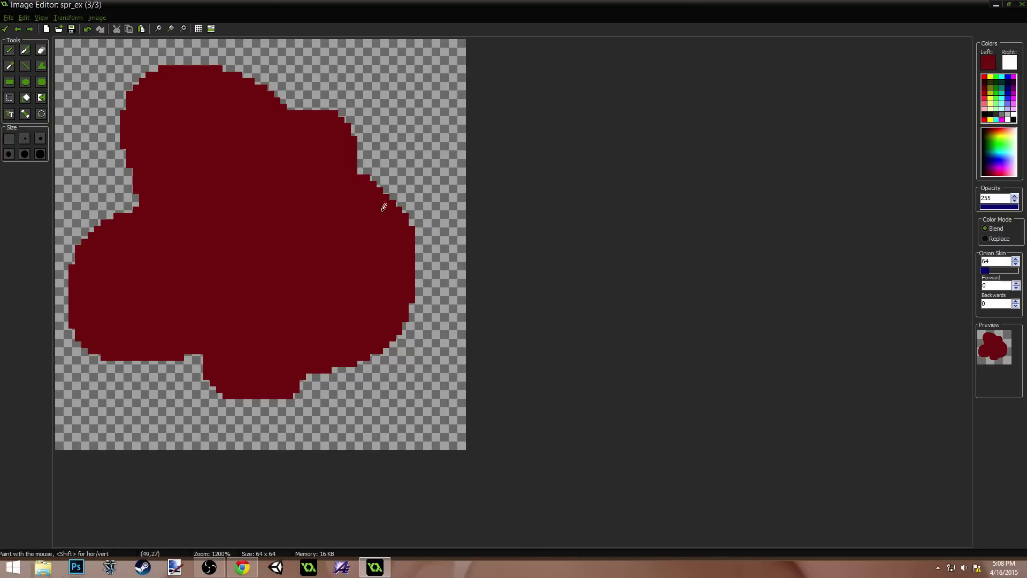
Step: Paint thin spikes radiating from the splat towards the canvas corners in the third frame and accept the image
{"action": "mouse_move", "coordinate": [346, 172]}
{"action": "left_mouse_down"}
{"action": "mouse_move", "coordinate": [417, 76]}
{"action": "mouse_move", "coordinate": [374, 170]}
{"action": "mouse_move", "coordinate": [373, 161]}
{"action": "left_mouse_up"}
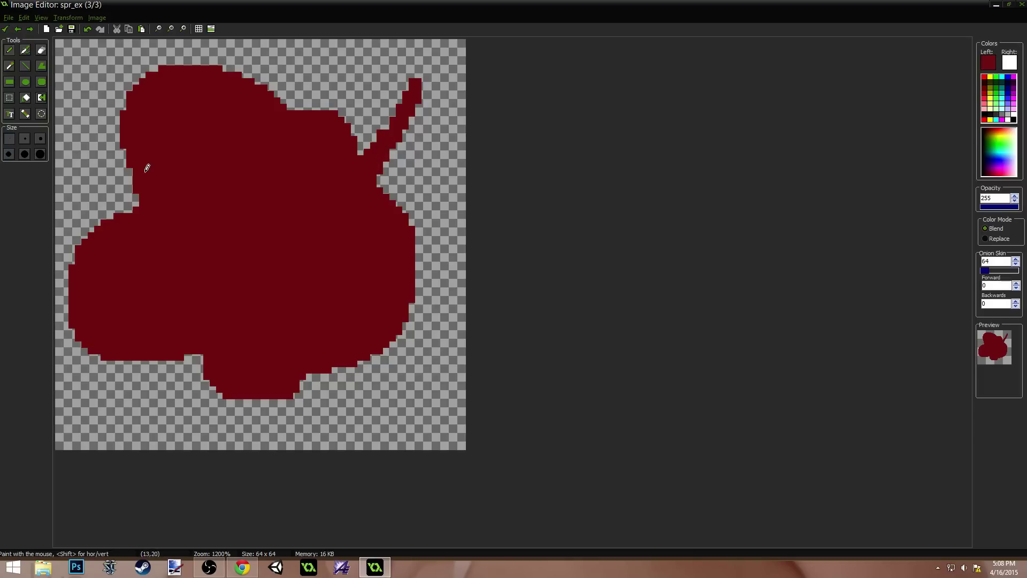
{"action": "mouse_move", "coordinate": [147, 168]}
{"action": "left_mouse_down"}
{"action": "mouse_move", "coordinate": [77, 75]}
{"action": "mouse_move", "coordinate": [107, 137]}
{"action": "mouse_move", "coordinate": [150, 188]}
{"action": "mouse_move", "coordinate": [107, 126]}
{"action": "left_mouse_up"}
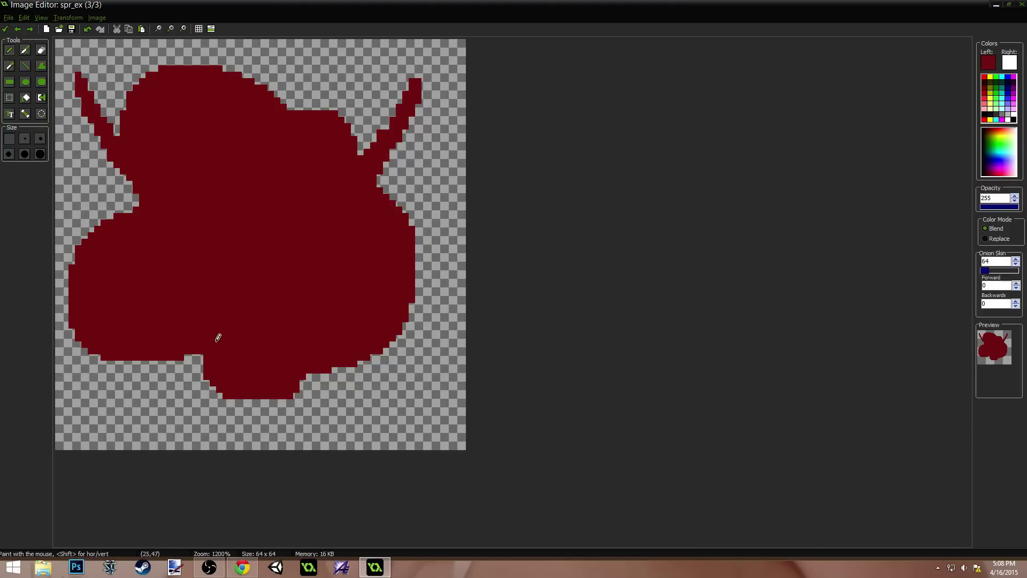
{"action": "mouse_move", "coordinate": [185, 358]}
{"action": "left_mouse_down"}
{"action": "mouse_move", "coordinate": [119, 413]}
{"action": "mouse_move", "coordinate": [206, 344]}
{"action": "mouse_move", "coordinate": [161, 386]}
{"action": "left_mouse_up"}
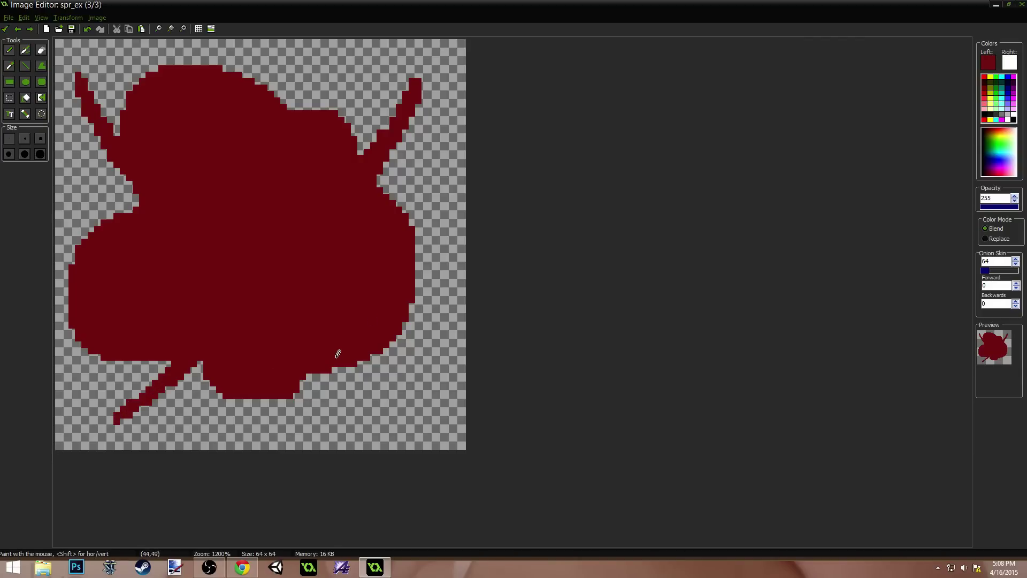
{"action": "mouse_move", "coordinate": [96, 357]}
{"action": "left_mouse_down"}
{"action": "mouse_move", "coordinate": [83, 375]}
{"action": "mouse_move", "coordinate": [149, 345]}
{"action": "left_mouse_up"}
{"action": "mouse_move", "coordinate": [351, 343]}
{"action": "left_mouse_down"}
{"action": "mouse_move", "coordinate": [436, 414]}
{"action": "mouse_move", "coordinate": [427, 387]}
{"action": "mouse_move", "coordinate": [374, 345]}
{"action": "mouse_move", "coordinate": [361, 354]}
{"action": "left_mouse_up"}
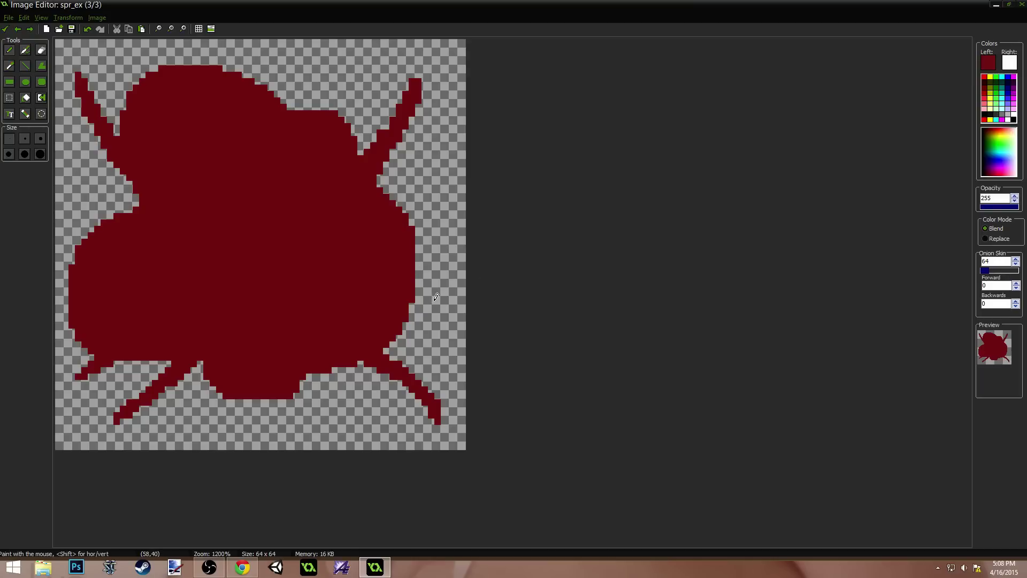
{"action": "left_click", "coordinate": [6, 29]}
Step: Duplicate the third frame and trim the splat's outline in the original third frame with the transparent colour in Replace mode
{"action": "left_click", "coordinate": [212, 63]}
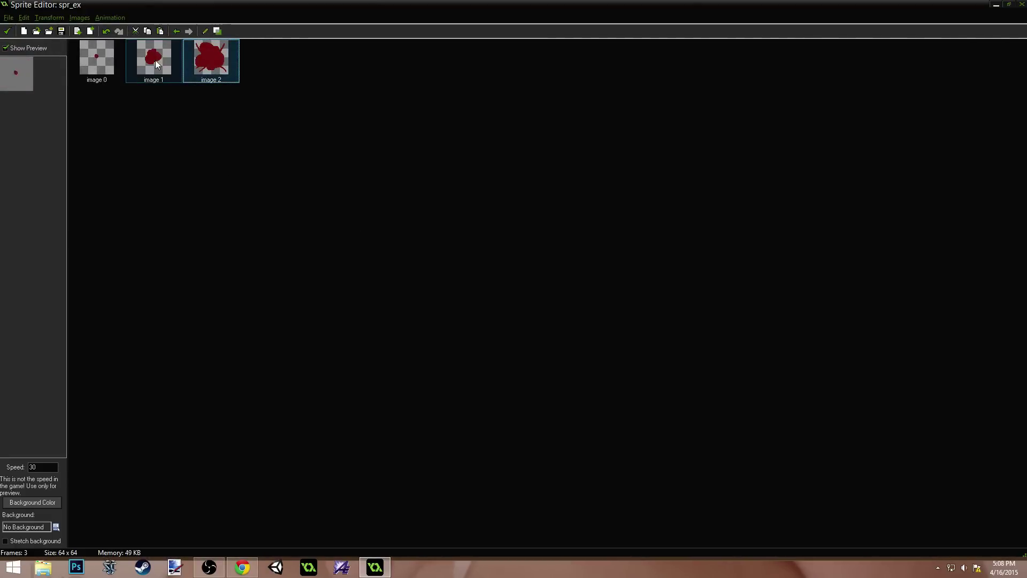
{"action": "key", "text": "ctrl+v"}
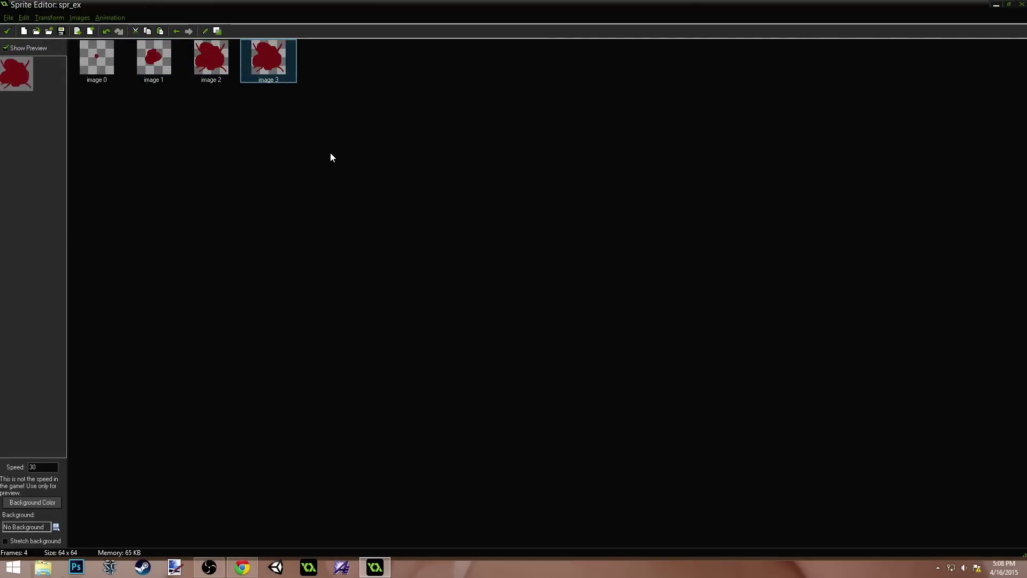
{"action": "double_click", "coordinate": [208, 66]}
{"action": "scroll", "coordinate": [210, 86], "scroll_direction": "up", "scroll_amount": 11}
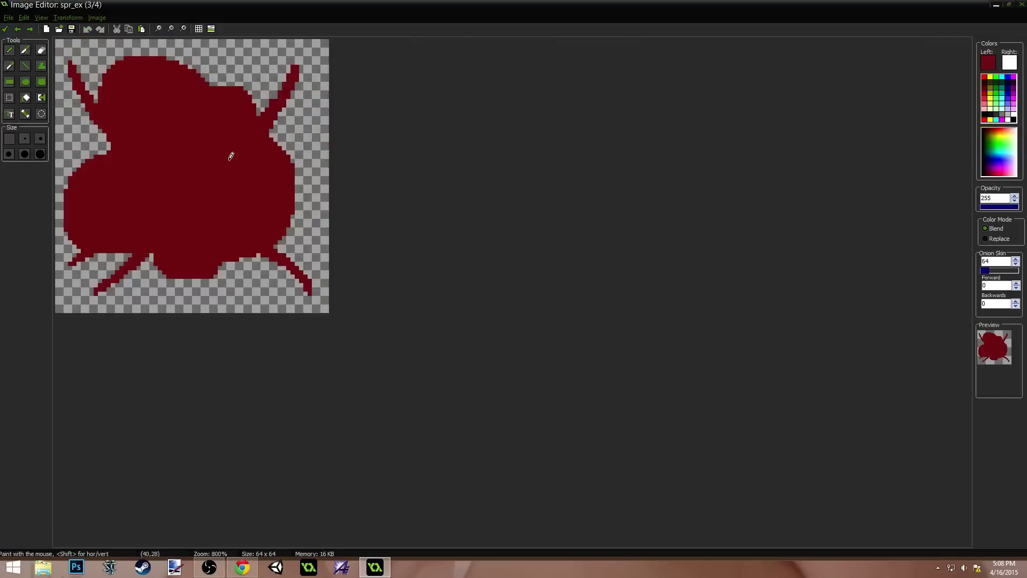
{"action": "left_click", "coordinate": [95, 74], "text": "ctrl"}
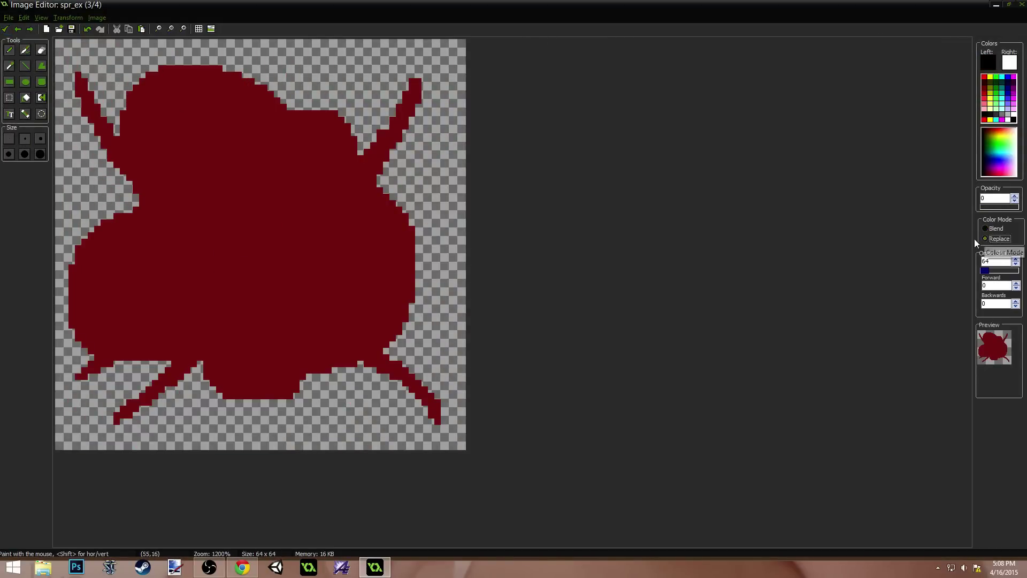
{"action": "mouse_move", "coordinate": [77, 75]}
{"action": "left_mouse_down"}
{"action": "mouse_move", "coordinate": [121, 118]}
{"action": "mouse_move", "coordinate": [143, 77]}
{"action": "mouse_move", "coordinate": [261, 53]}
{"action": "mouse_move", "coordinate": [146, 85]}
{"action": "mouse_move", "coordinate": [137, 99]}
{"action": "mouse_move", "coordinate": [262, 82]}
{"action": "mouse_move", "coordinate": [357, 143]}
{"action": "left_mouse_up"}
{"action": "mouse_move", "coordinate": [390, 195]}
{"action": "left_mouse_down"}
{"action": "mouse_move", "coordinate": [415, 246]}
{"action": "mouse_move", "coordinate": [400, 338]}
{"action": "mouse_move", "coordinate": [318, 370]}
{"action": "mouse_move", "coordinate": [228, 390]}
{"action": "mouse_move", "coordinate": [195, 358]}
{"action": "mouse_move", "coordinate": [138, 366]}
{"action": "mouse_move", "coordinate": [97, 344]}
{"action": "mouse_move", "coordinate": [62, 300]}
{"action": "left_mouse_up"}
{"action": "mouse_move", "coordinate": [89, 217]}
{"action": "left_mouse_down"}
{"action": "mouse_move", "coordinate": [131, 208]}
{"action": "mouse_move", "coordinate": [75, 279]}
{"action": "left_mouse_up"}
Step: Erase the tips and edges of the corner spikes in the third frame to make them shorter and thinner, and accept the image
{"action": "left_click_drag", "start_coordinate": [412, 78], "coordinate": [418, 87]}
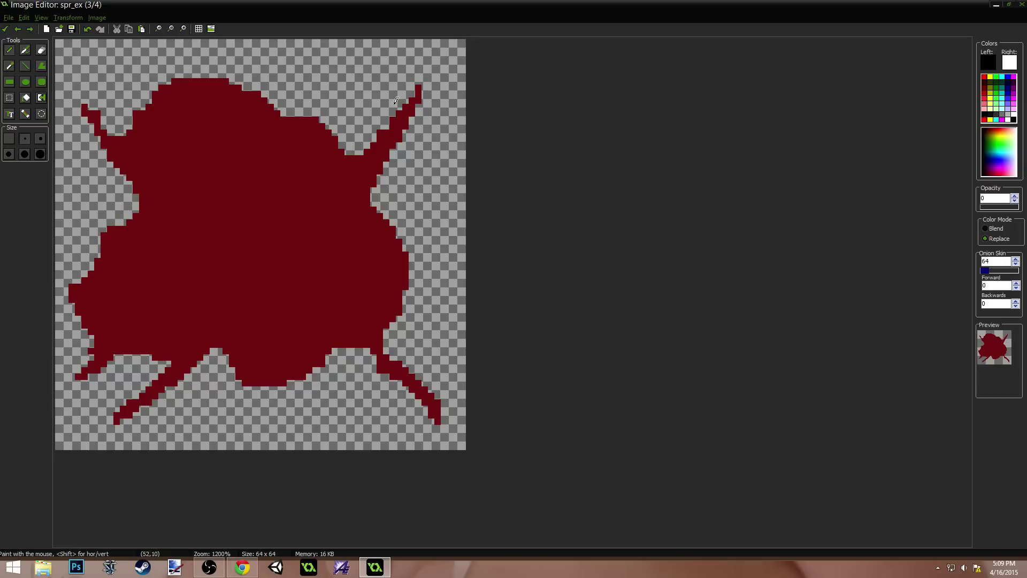
{"action": "mouse_move", "coordinate": [438, 427]}
{"action": "left_mouse_down"}
{"action": "mouse_move", "coordinate": [440, 415]}
{"action": "mouse_move", "coordinate": [377, 389]}
{"action": "mouse_move", "coordinate": [372, 375]}
{"action": "left_mouse_up"}
{"action": "left_click_drag", "start_coordinate": [91, 428], "coordinate": [150, 416]}
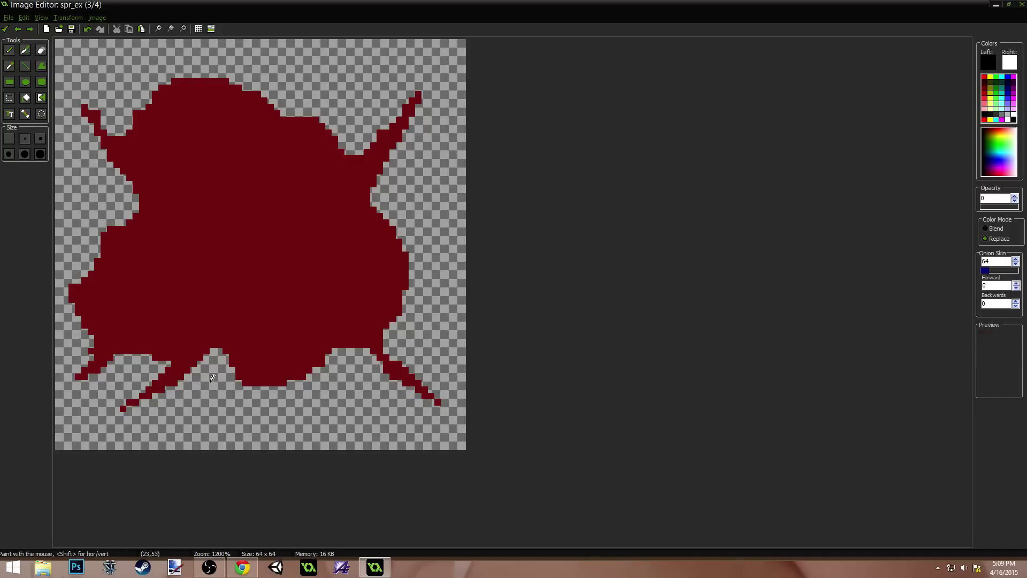
{"action": "left_click_drag", "start_coordinate": [74, 375], "coordinate": [100, 376]}
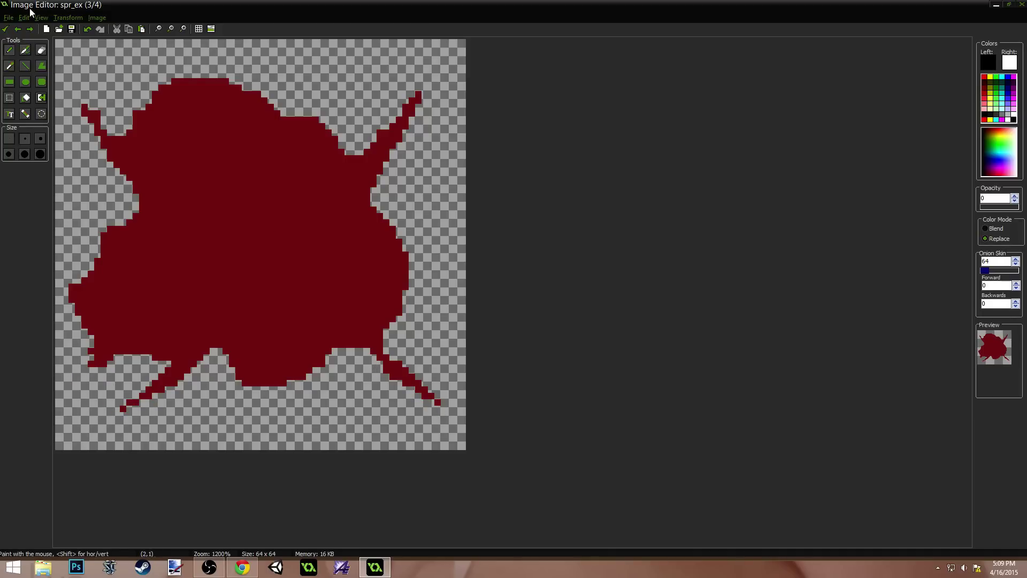
{"action": "left_click", "coordinate": [6, 29]}
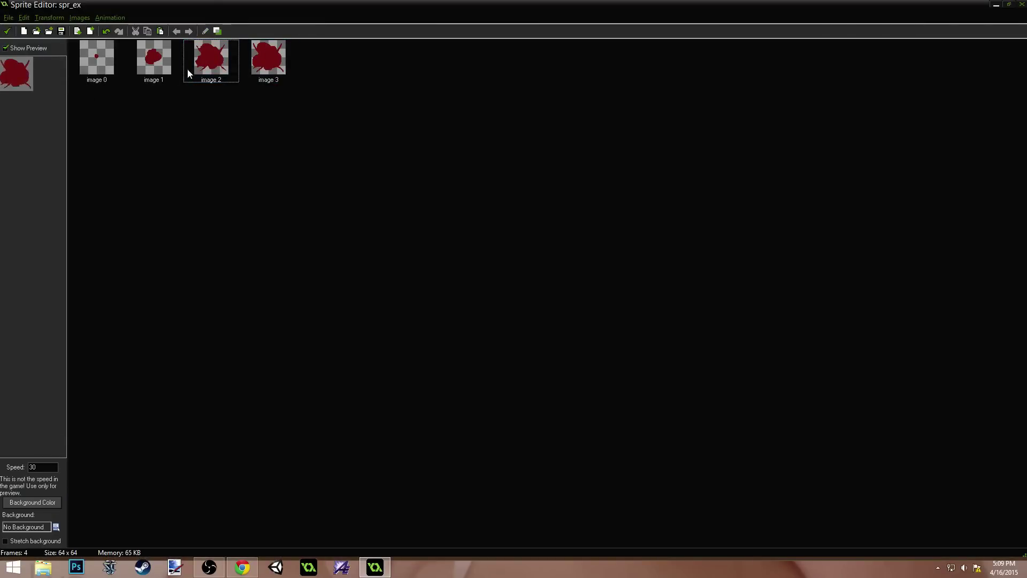
Step: Duplicate the first frame, enlarge the central dark-red blob slightly in the copy and accept the image
{"action": "left_click", "coordinate": [100, 65]}
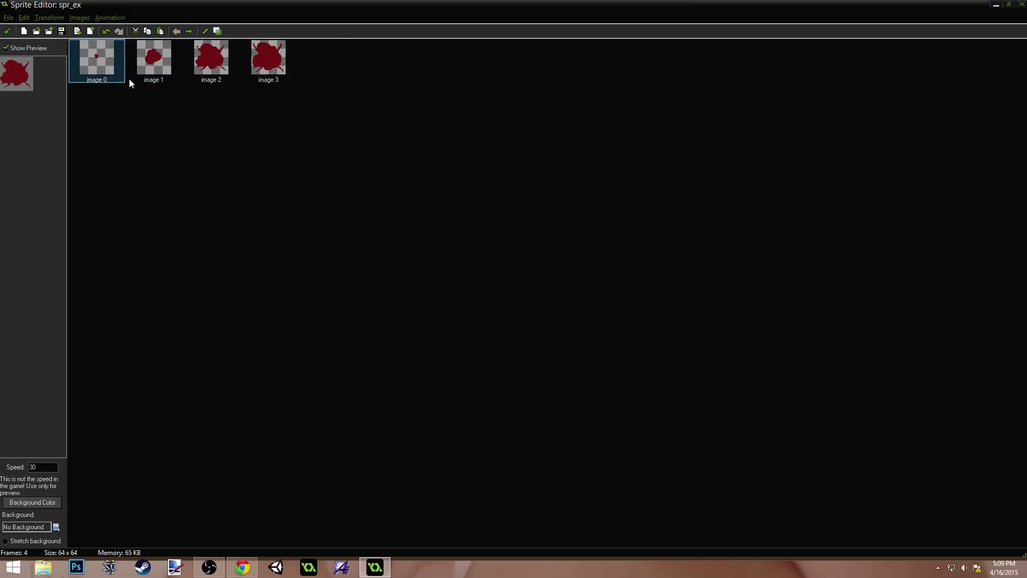
{"action": "key", "text": "Insert"}
{"action": "double_click", "coordinate": [154, 60]}
{"action": "left_click", "coordinate": [182, 161], "text": "ctrl"}
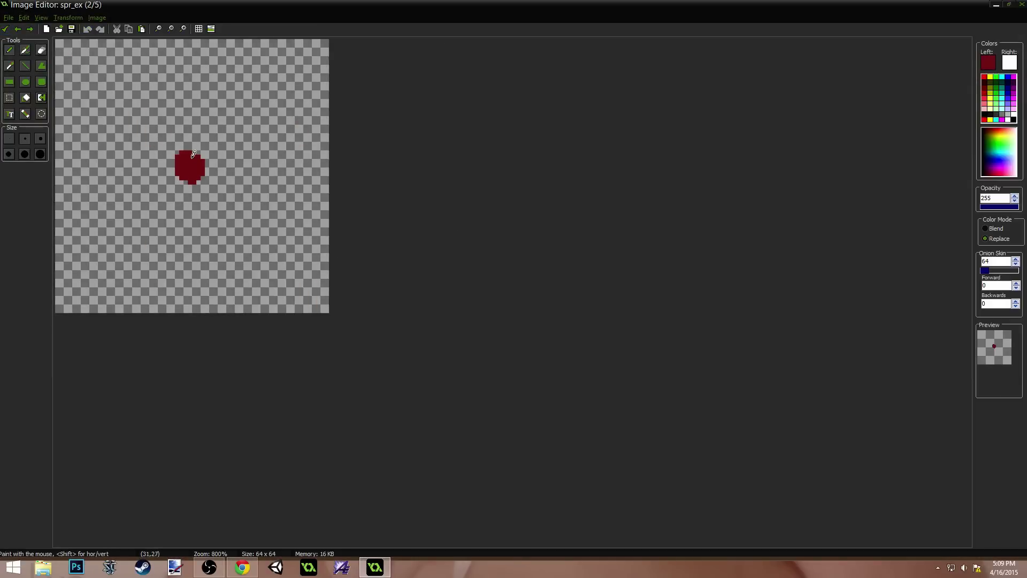
{"action": "mouse_move", "coordinate": [193, 144]}
{"action": "left_mouse_down"}
{"action": "mouse_move", "coordinate": [171, 160]}
{"action": "mouse_move", "coordinate": [203, 180]}
{"action": "mouse_move", "coordinate": [172, 155]}
{"action": "mouse_move", "coordinate": [198, 198]}
{"action": "mouse_move", "coordinate": [214, 167]}
{"action": "left_mouse_up"}
{"action": "left_click", "coordinate": [5, 28]}
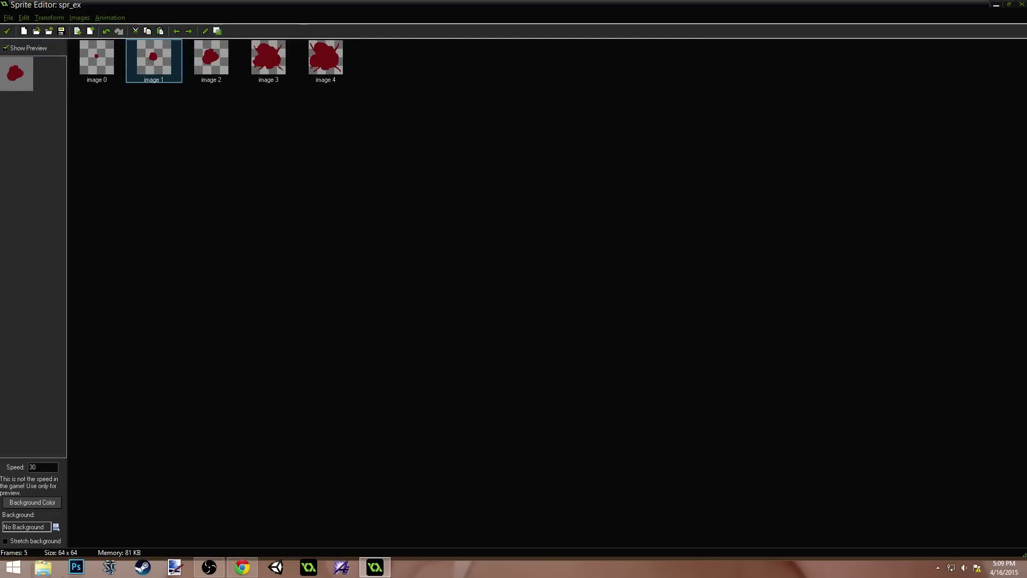
Step: Duplicate the last frame and expand the splat's lobes outward on all sides in the copy
{"action": "left_click", "coordinate": [325, 65]}
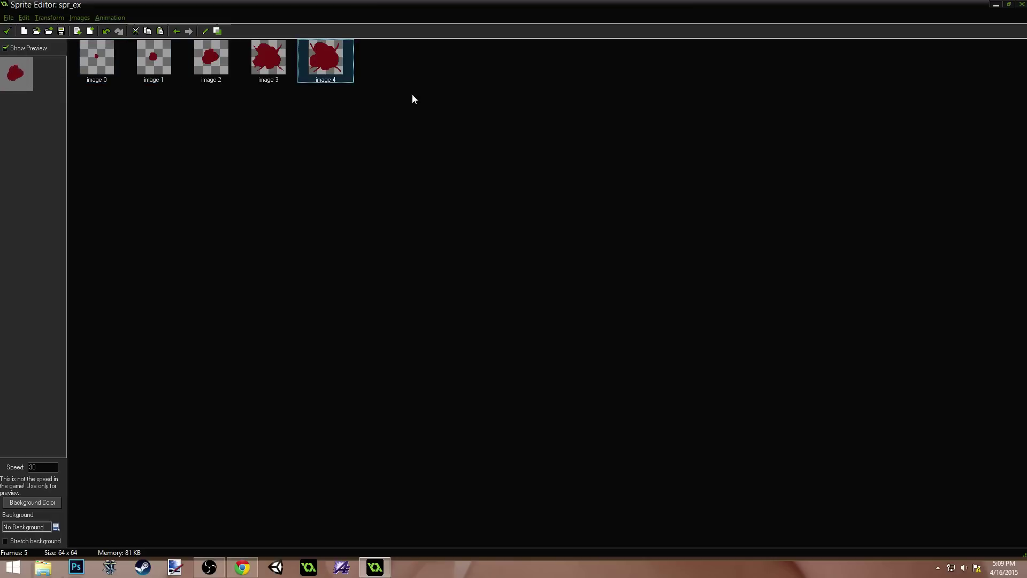
{"action": "key", "text": "ctrl+v"}
{"action": "double_click", "coordinate": [383, 60]}
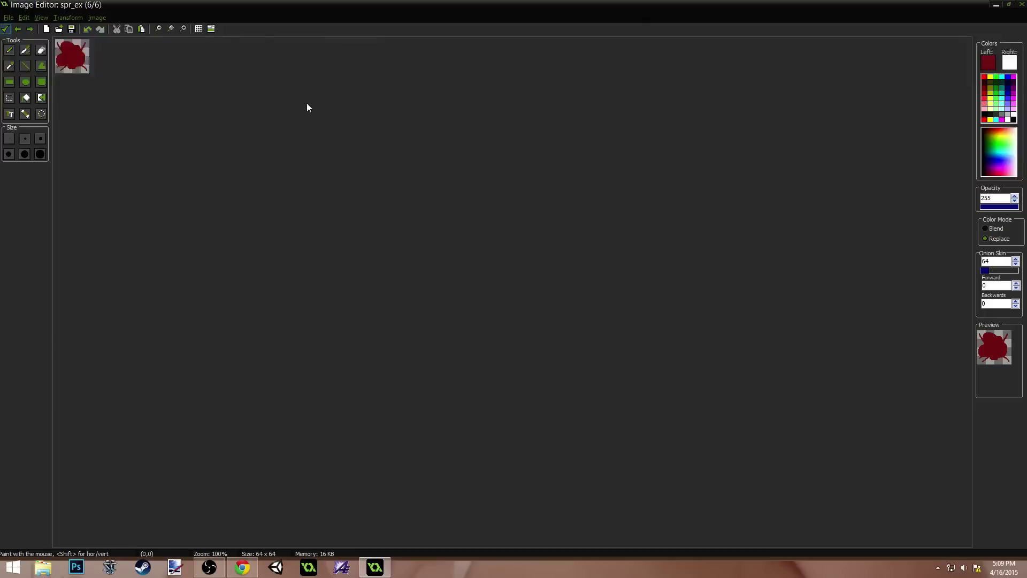
{"action": "scroll", "coordinate": [294, 149], "scroll_direction": "up", "scroll_amount": 4}
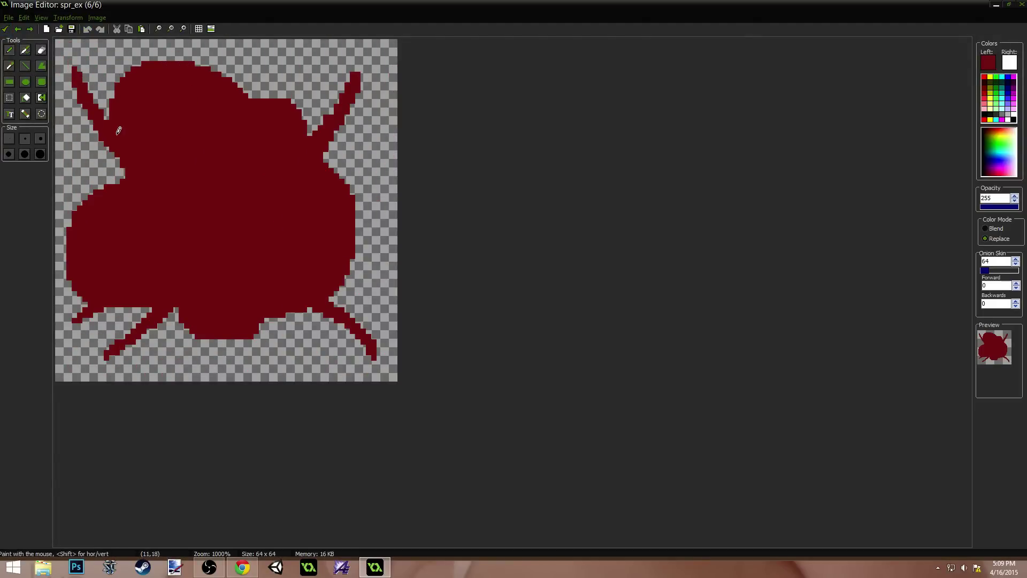
{"action": "mouse_move", "coordinate": [119, 131]}
{"action": "left_mouse_down"}
{"action": "mouse_move", "coordinate": [105, 88]}
{"action": "mouse_move", "coordinate": [137, 64]}
{"action": "mouse_move", "coordinate": [212, 61]}
{"action": "mouse_move", "coordinate": [261, 110]}
{"action": "mouse_move", "coordinate": [283, 102]}
{"action": "mouse_move", "coordinate": [302, 122]}
{"action": "left_mouse_up"}
{"action": "mouse_move", "coordinate": [329, 170]}
{"action": "left_mouse_down"}
{"action": "mouse_move", "coordinate": [364, 208]}
{"action": "mouse_move", "coordinate": [369, 265]}
{"action": "mouse_move", "coordinate": [235, 343]}
{"action": "mouse_move", "coordinate": [114, 303]}
{"action": "mouse_move", "coordinate": [75, 246]}
{"action": "mouse_move", "coordinate": [115, 150]}
{"action": "left_mouse_up"}
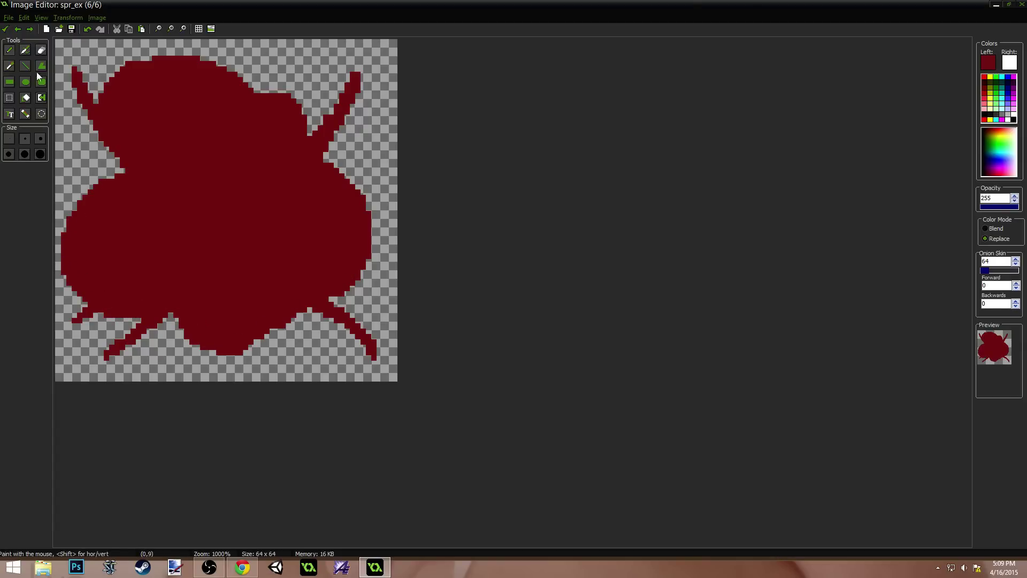
Step: Pick the splat's dark red and extend the spikes in the sixth frame further towards the canvas corners
{"action": "left_click", "coordinate": [9, 65]}
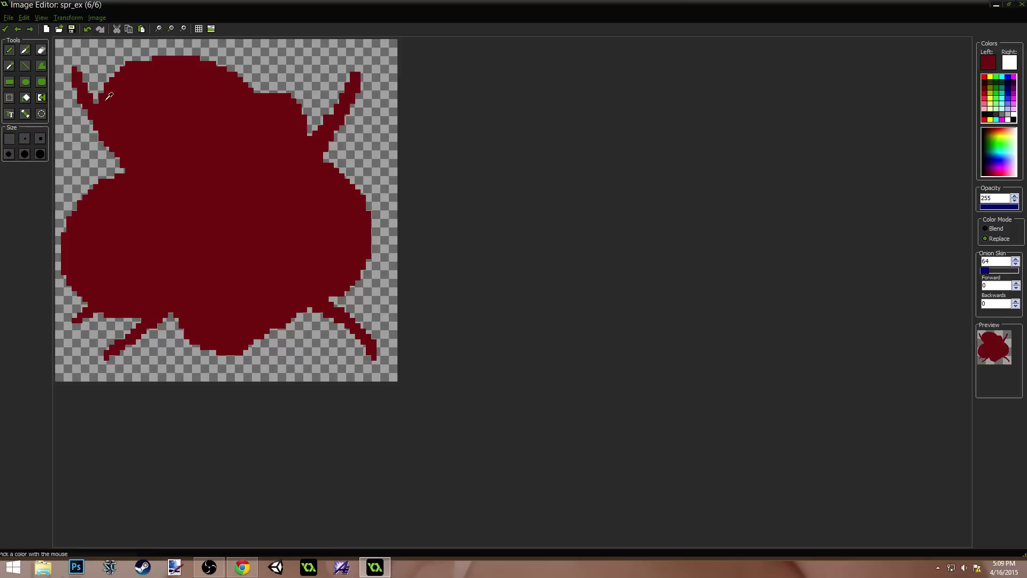
{"action": "left_click", "coordinate": [90, 91]}
{"action": "left_click_drag", "start_coordinate": [79, 68], "coordinate": [69, 46]}
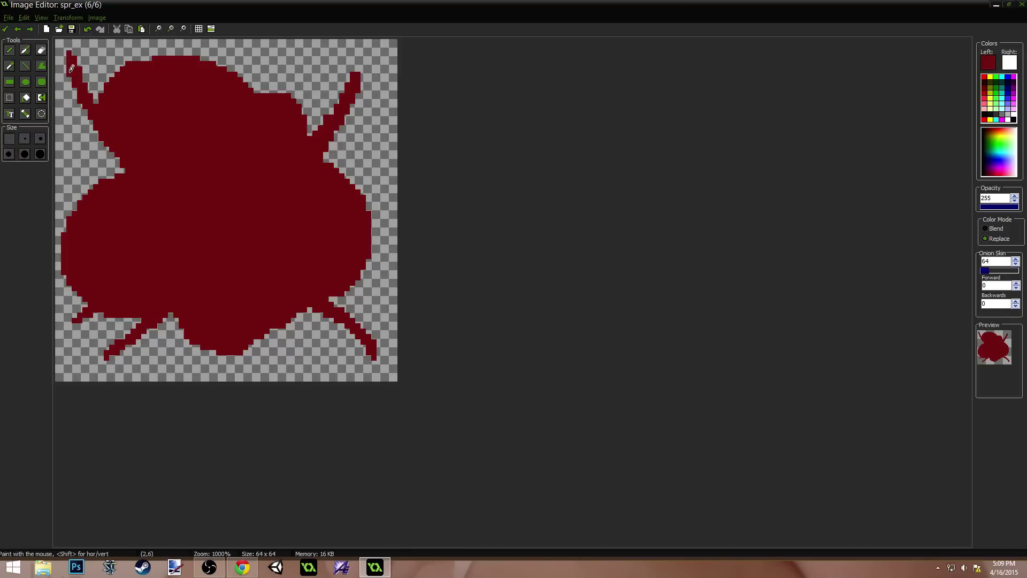
{"action": "mouse_move", "coordinate": [355, 73]}
{"action": "left_mouse_down"}
{"action": "mouse_move", "coordinate": [359, 52]}
{"action": "mouse_move", "coordinate": [346, 90]}
{"action": "left_mouse_up"}
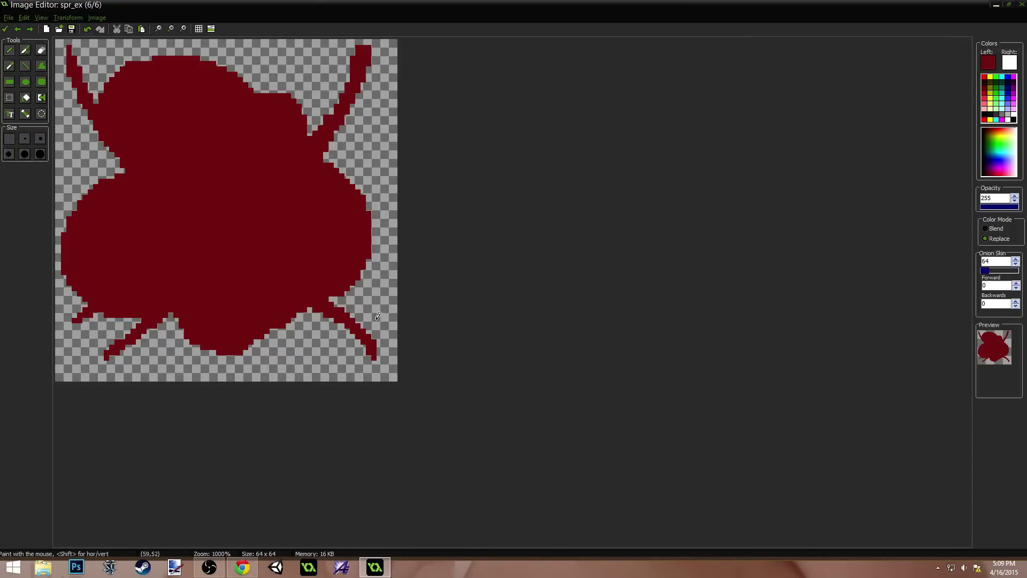
{"action": "left_click_drag", "start_coordinate": [377, 348], "coordinate": [384, 364]}
{"action": "mouse_move", "coordinate": [118, 346]}
{"action": "left_mouse_down"}
{"action": "mouse_move", "coordinate": [89, 368]}
{"action": "mouse_move", "coordinate": [99, 360]}
{"action": "mouse_move", "coordinate": [70, 325]}
{"action": "left_mouse_up"}
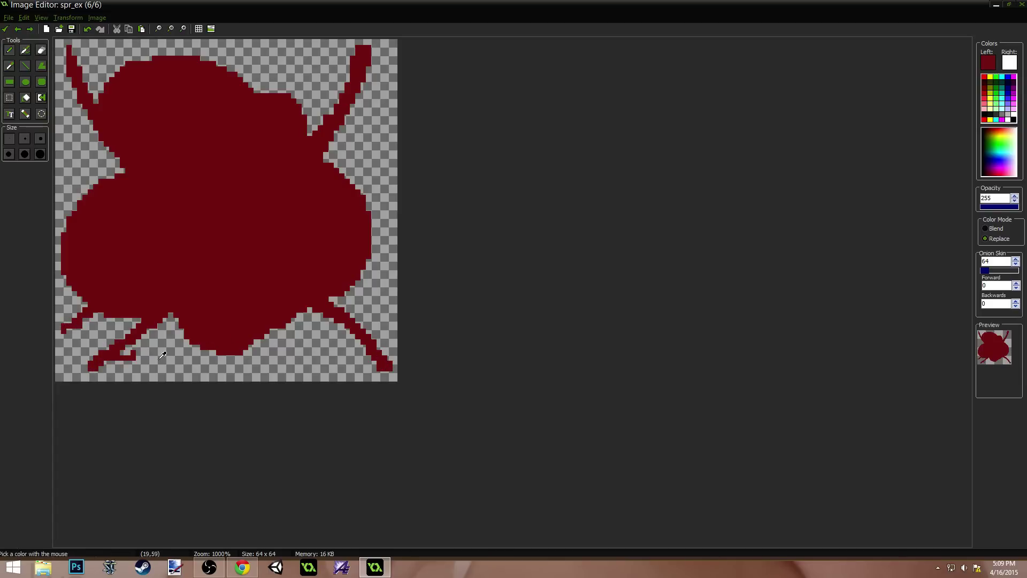
Step: Erase the stray branch on the lower-left spike and thin the spikes where they meet the splat
{"action": "left_click", "coordinate": [132, 358], "text": "ctrl"}
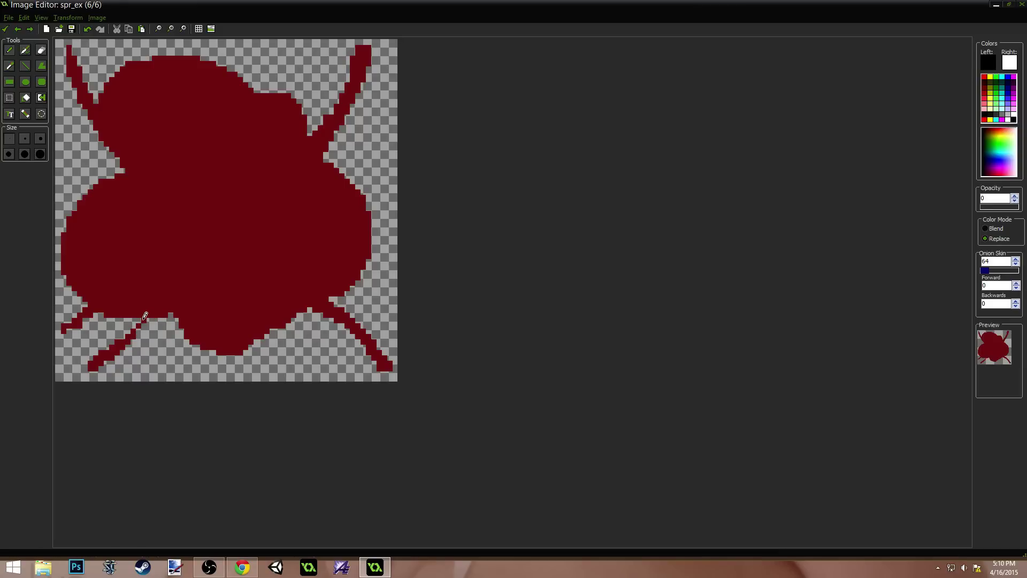
{"action": "left_click", "coordinate": [149, 316], "text": "ctrl"}
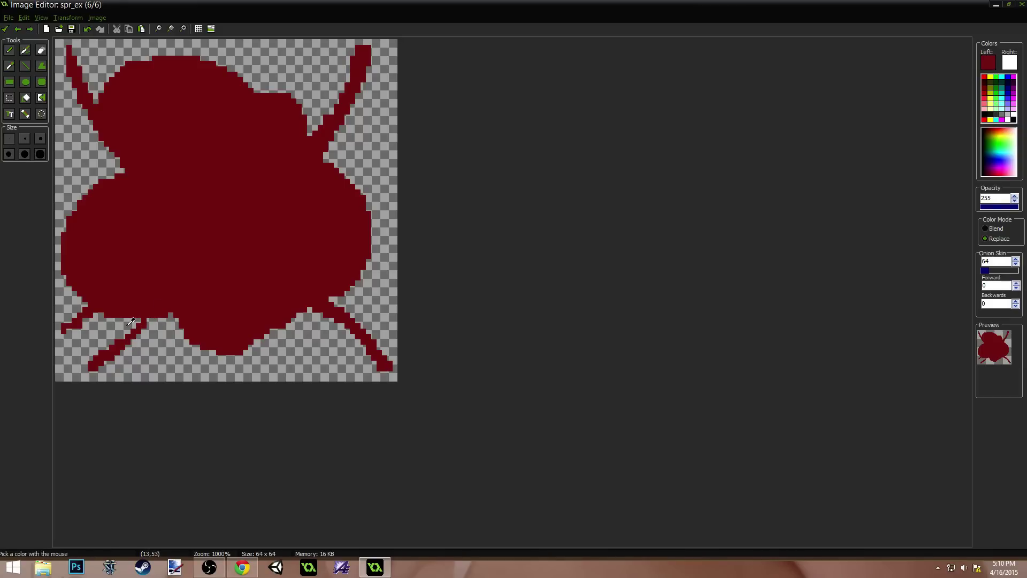
{"action": "left_click", "coordinate": [129, 323], "text": "ctrl"}
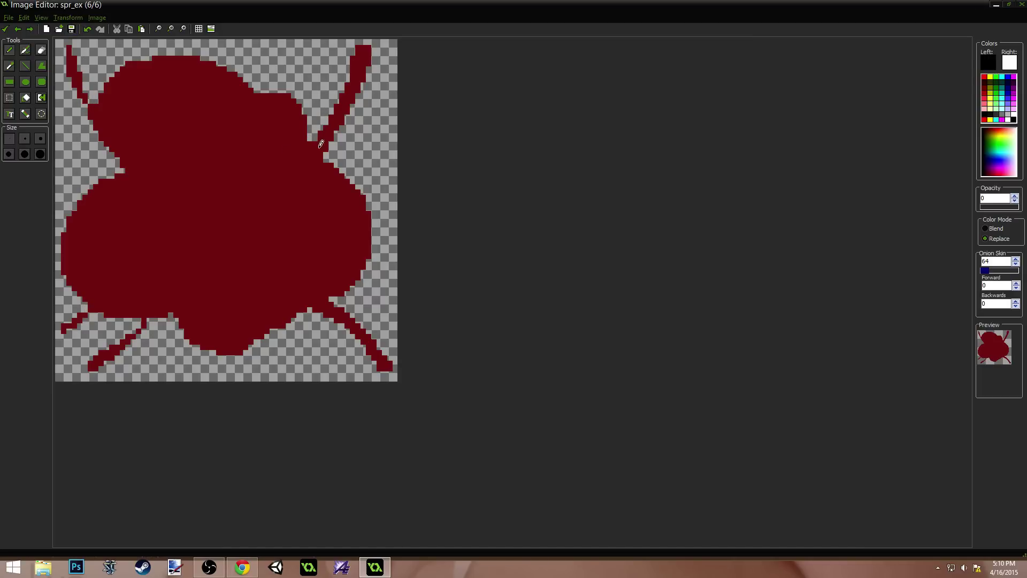
{"action": "left_click_drag", "start_coordinate": [321, 144], "coordinate": [366, 86]}
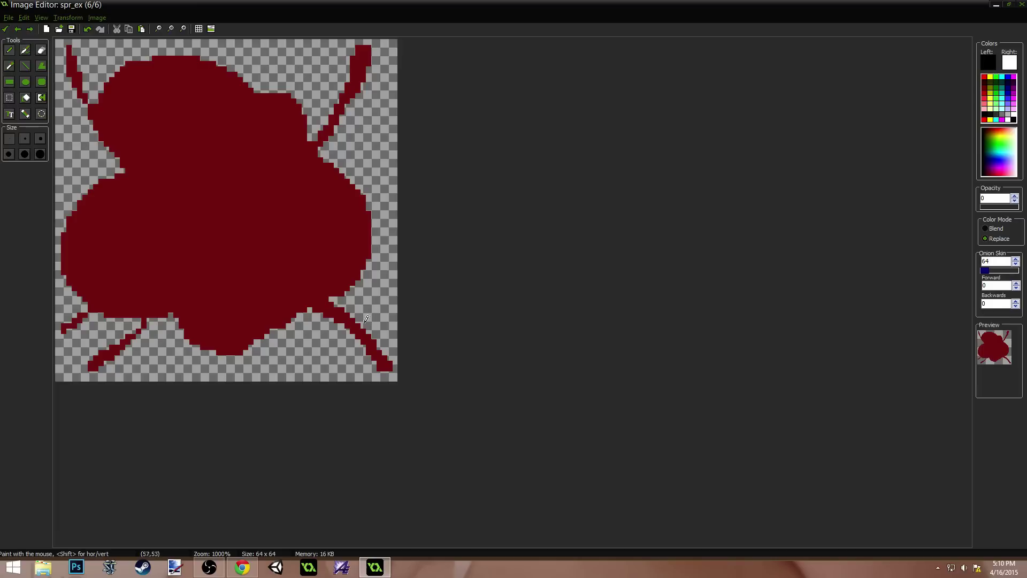
{"action": "left_click_drag", "start_coordinate": [366, 320], "coordinate": [337, 302]}
Step: Erase five small rounded holes spread across the splat's lobes in the sixth frame and accept the image
{"action": "mouse_move", "coordinate": [127, 234]}
{"action": "left_mouse_down"}
{"action": "mouse_move", "coordinate": [158, 241]}
{"action": "mouse_move", "coordinate": [126, 235]}
{"action": "mouse_move", "coordinate": [126, 256]}
{"action": "mouse_move", "coordinate": [142, 256]}
{"action": "left_mouse_up"}
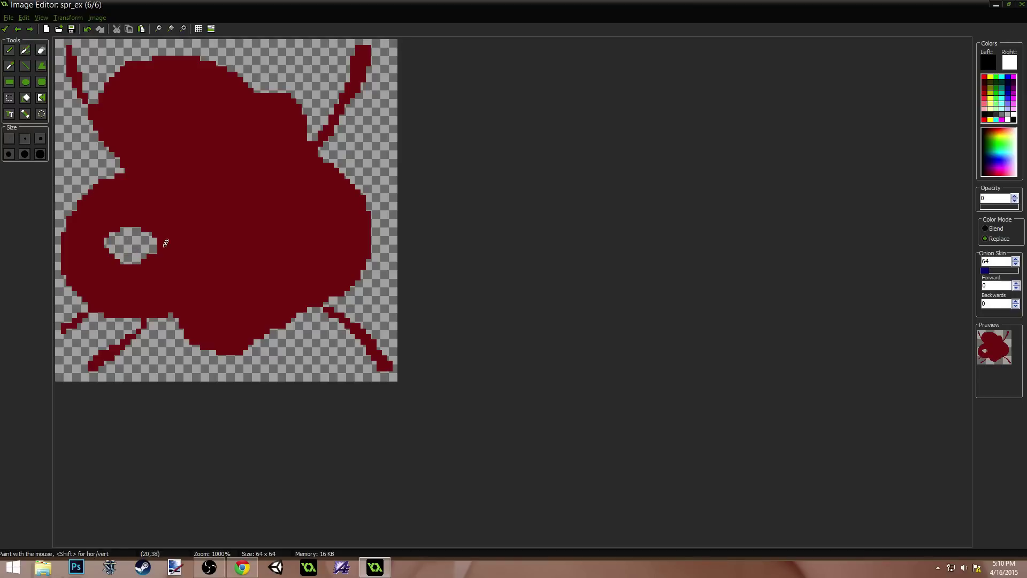
{"action": "left_click_drag", "start_coordinate": [230, 295], "coordinate": [230, 293]}
{"action": "mouse_move", "coordinate": [284, 230]}
{"action": "left_mouse_down"}
{"action": "mouse_move", "coordinate": [302, 224]}
{"action": "mouse_move", "coordinate": [318, 238]}
{"action": "left_mouse_up"}
{"action": "left_click_drag", "start_coordinate": [251, 137], "coordinate": [259, 130]}
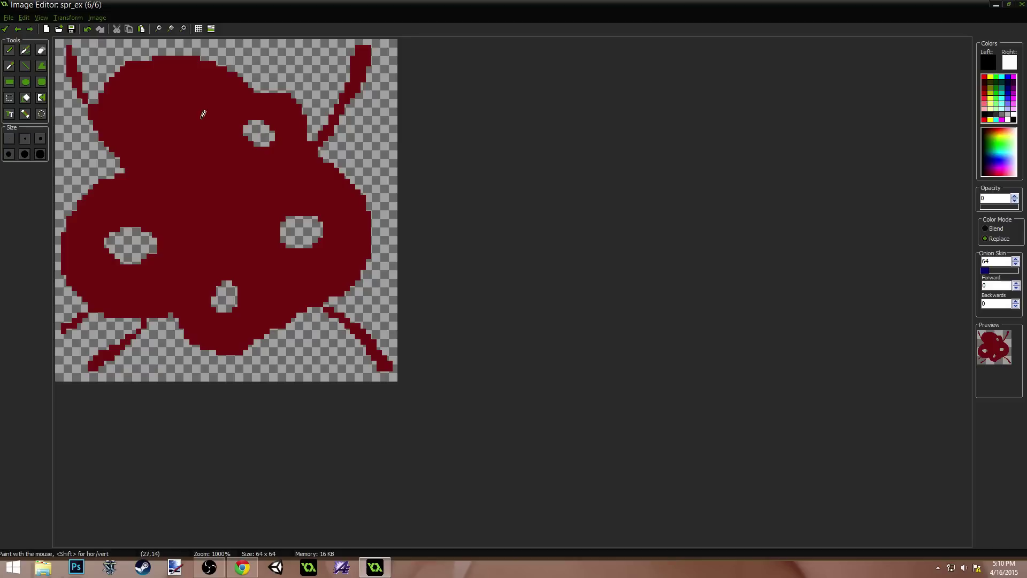
{"action": "mouse_move", "coordinate": [167, 99]}
{"action": "left_mouse_down"}
{"action": "mouse_move", "coordinate": [176, 114]}
{"action": "mouse_move", "coordinate": [155, 134]}
{"action": "mouse_move", "coordinate": [181, 110]}
{"action": "left_mouse_up"}
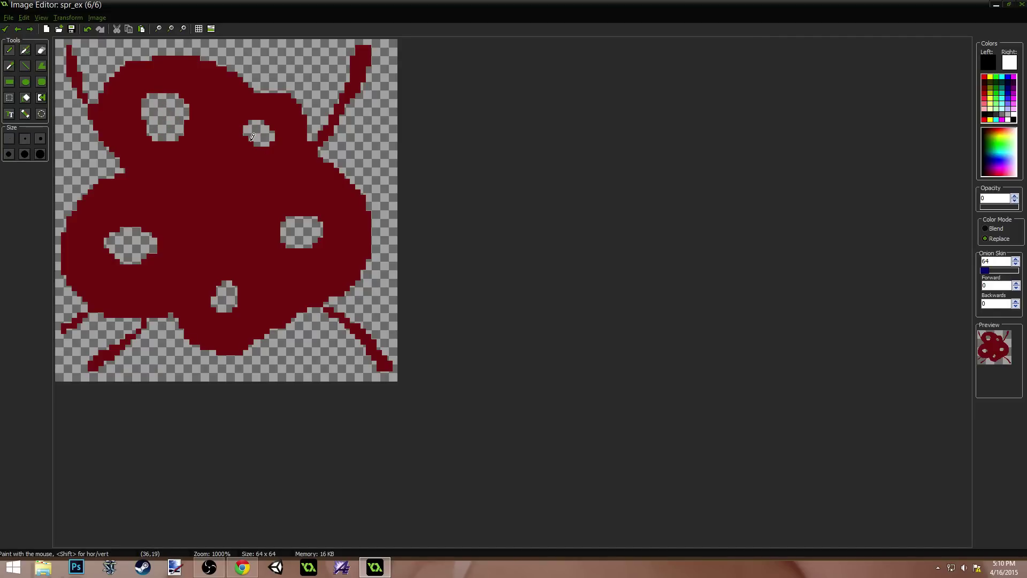
{"action": "left_click_drag", "start_coordinate": [253, 137], "coordinate": [242, 149]}
{"action": "scroll", "coordinate": [337, 200], "scroll_direction": "down", "scroll_amount": 1}
{"action": "scroll", "coordinate": [273, 171], "scroll_direction": "up", "scroll_amount": 1}
{"action": "left_click", "coordinate": [5, 29]}
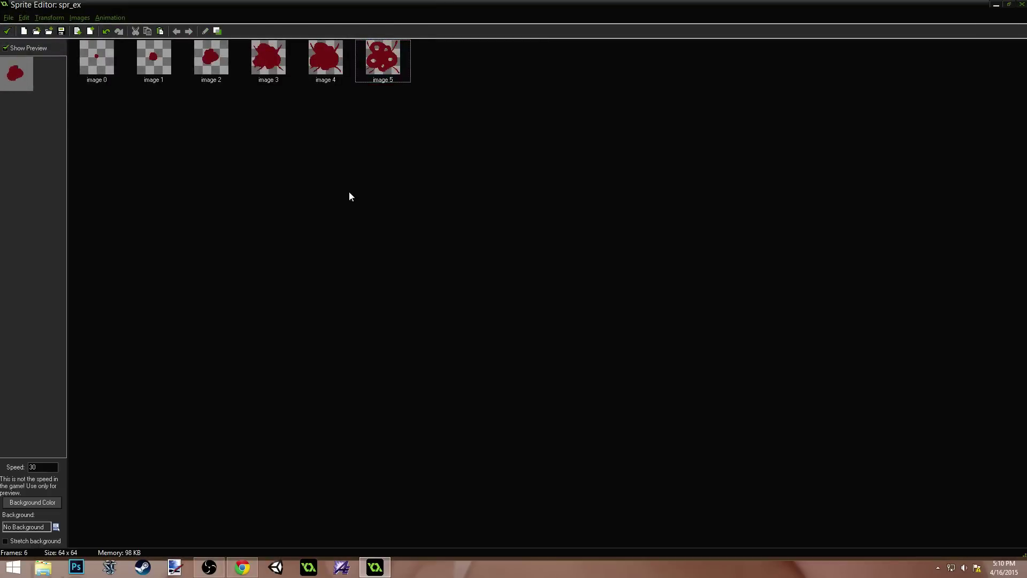
Step: Reshape the sixth frame's holes, narrowing the lower one, making the upper-right one smaller and rounder, and enlarging the upper-left one
{"action": "double_click", "coordinate": [390, 57]}
{"action": "scroll", "coordinate": [214, 236], "scroll_direction": "up", "scroll_amount": 3}
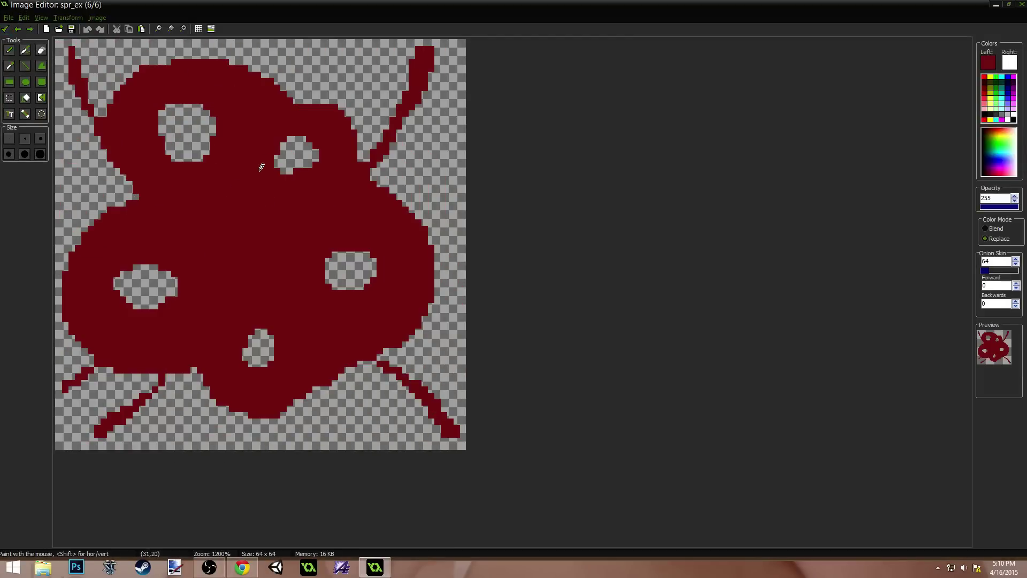
{"action": "mouse_move", "coordinate": [261, 167]}
{"action": "left_mouse_down"}
{"action": "mouse_move", "coordinate": [282, 181]}
{"action": "mouse_move", "coordinate": [320, 134]}
{"action": "mouse_move", "coordinate": [319, 186]}
{"action": "left_mouse_up"}
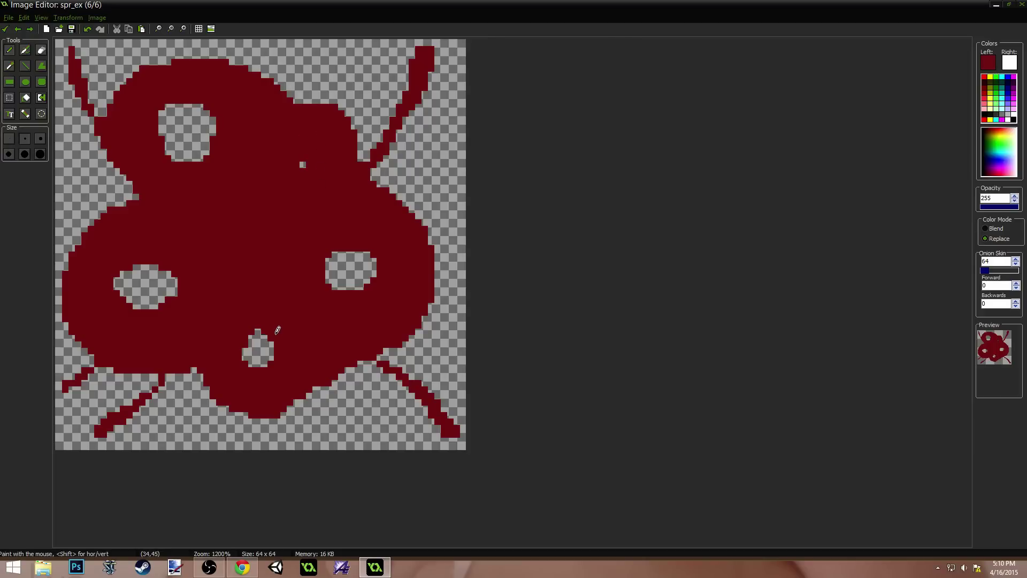
{"action": "left_click_drag", "start_coordinate": [277, 330], "coordinate": [284, 337]}
{"action": "left_click", "coordinate": [302, 164], "text": "ctrl"}
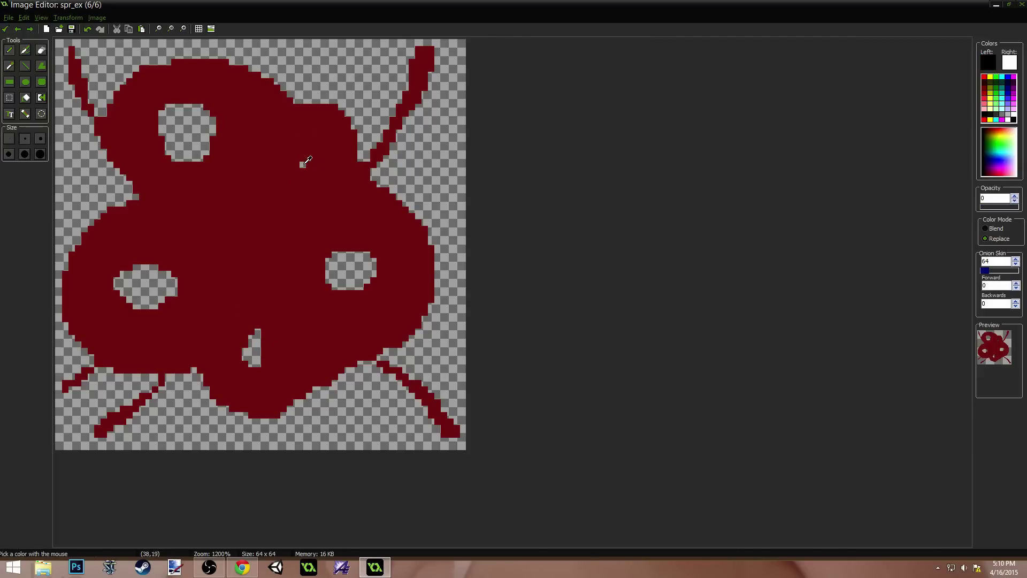
{"action": "mouse_move", "coordinate": [302, 164]}
{"action": "left_mouse_down"}
{"action": "mouse_move", "coordinate": [293, 166]}
{"action": "mouse_move", "coordinate": [302, 161]}
{"action": "left_mouse_up"}
{"action": "mouse_move", "coordinate": [193, 126]}
{"action": "left_mouse_down"}
{"action": "mouse_move", "coordinate": [211, 155]}
{"action": "mouse_move", "coordinate": [203, 166]}
{"action": "mouse_move", "coordinate": [222, 121]}
{"action": "left_mouse_up"}
Step: Paint dark red over the sixth frame's hole edges to shrink the right and lower holes and close the upper-right one, accepting the image
{"action": "left_click", "coordinate": [305, 207], "text": "ctrl"}
{"action": "left_click_drag", "start_coordinate": [364, 256], "coordinate": [389, 261]}
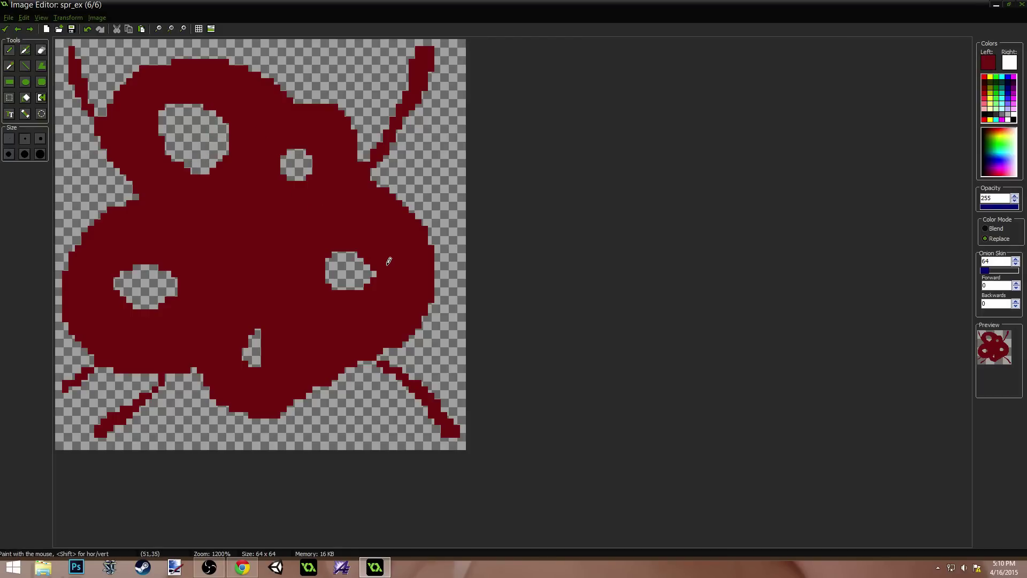
{"action": "mouse_move", "coordinate": [339, 232]}
{"action": "left_mouse_down"}
{"action": "mouse_move", "coordinate": [331, 256]}
{"action": "mouse_move", "coordinate": [381, 272]}
{"action": "left_mouse_up"}
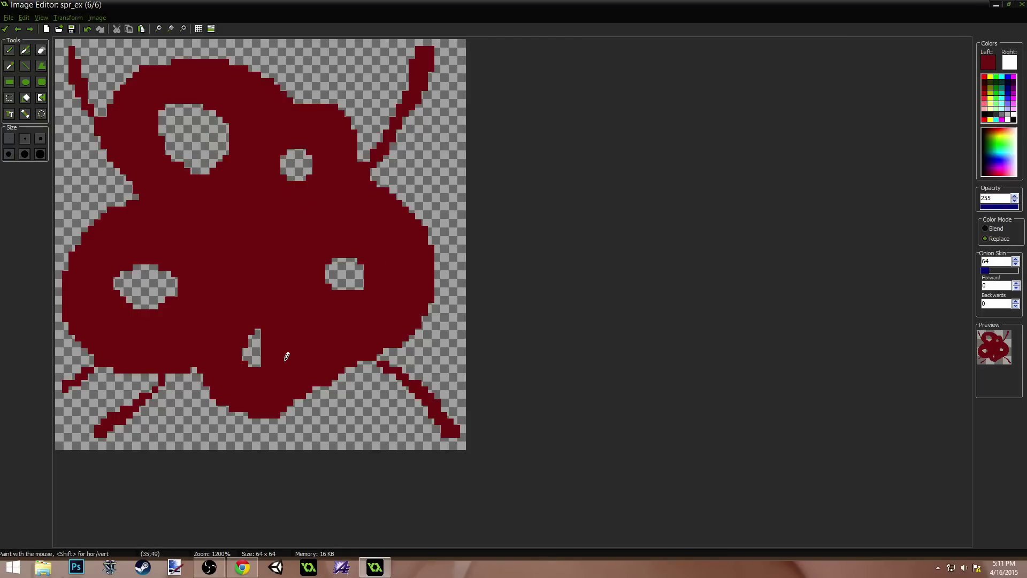
{"action": "left_click_drag", "start_coordinate": [281, 178], "coordinate": [315, 159]}
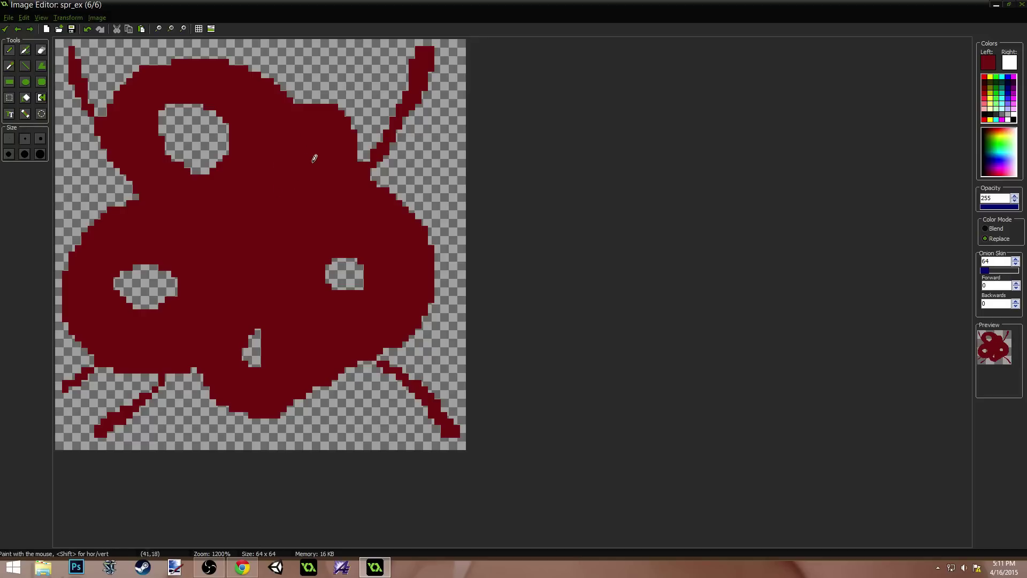
{"action": "left_click_drag", "start_coordinate": [275, 328], "coordinate": [247, 325]}
{"action": "left_click", "coordinate": [6, 28]}
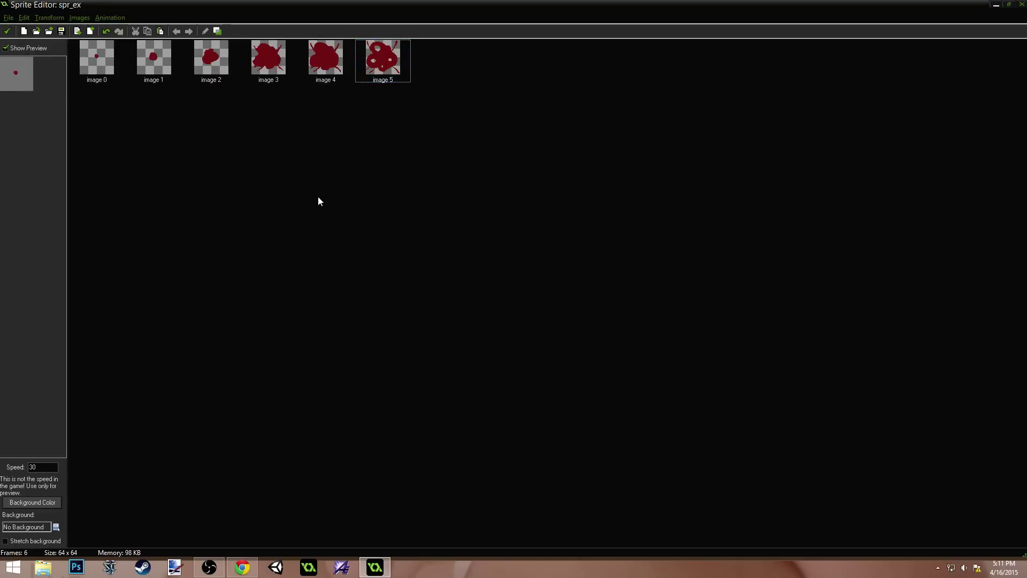
Step: Duplicate the sixth frame as a seventh frame and open the copy for editing
{"action": "left_click", "coordinate": [385, 70]}
{"action": "key", "text": "ctrl+c"}
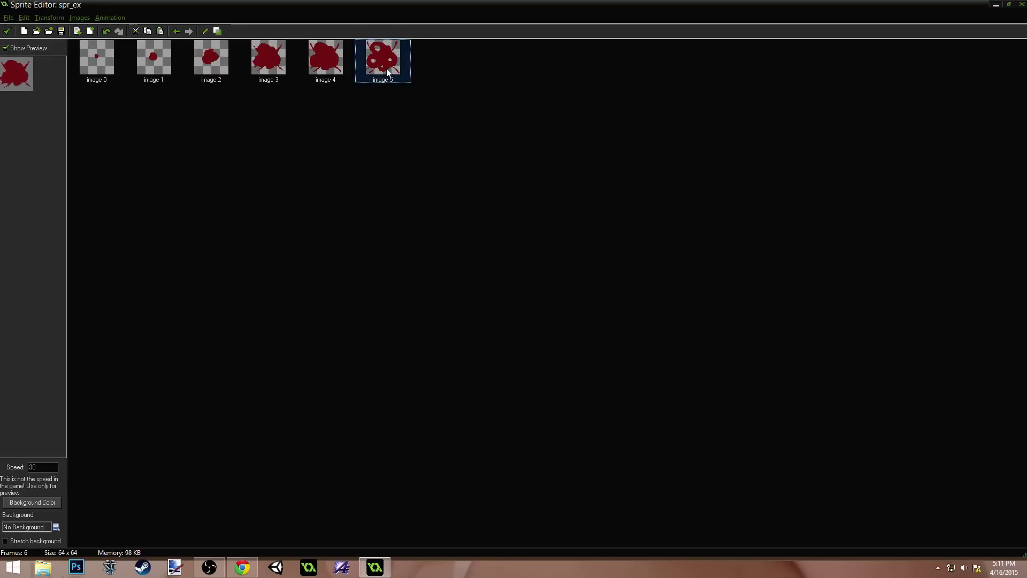
{"action": "key", "text": "ctrl+v"}
{"action": "double_click", "coordinate": [425, 78]}
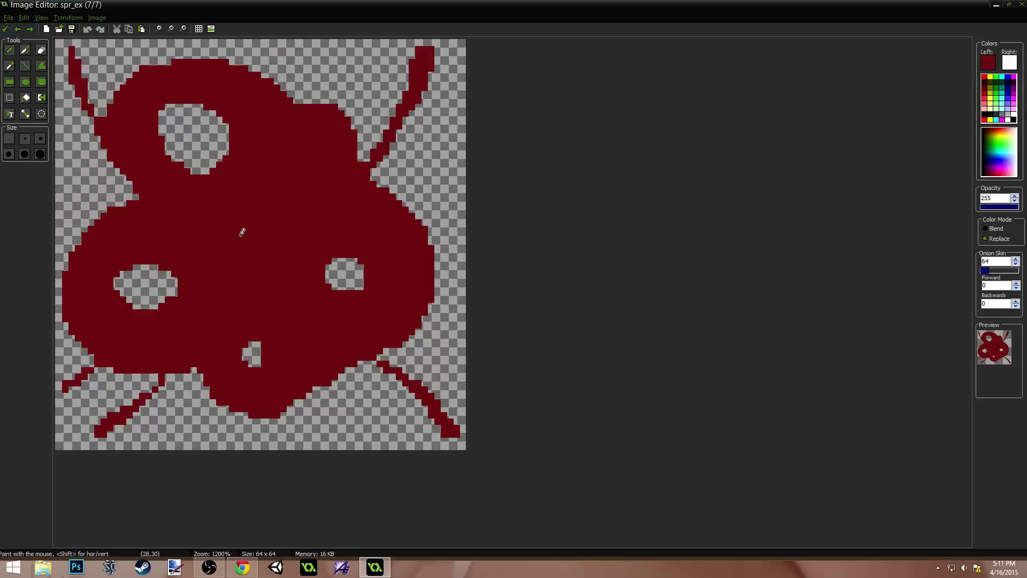
Step: Erase the inner ends of the seventh frame's spikes so they detach from the splat and break into fragments
{"action": "left_click", "coordinate": [58, 81], "text": "ctrl"}
{"action": "mouse_move", "coordinate": [85, 109]}
{"action": "left_mouse_down"}
{"action": "mouse_move", "coordinate": [98, 90]}
{"action": "mouse_move", "coordinate": [81, 63]}
{"action": "left_mouse_up"}
{"action": "mouse_move", "coordinate": [380, 149]}
{"action": "left_mouse_down"}
{"action": "mouse_move", "coordinate": [408, 109]}
{"action": "mouse_move", "coordinate": [379, 122]}
{"action": "left_mouse_up"}
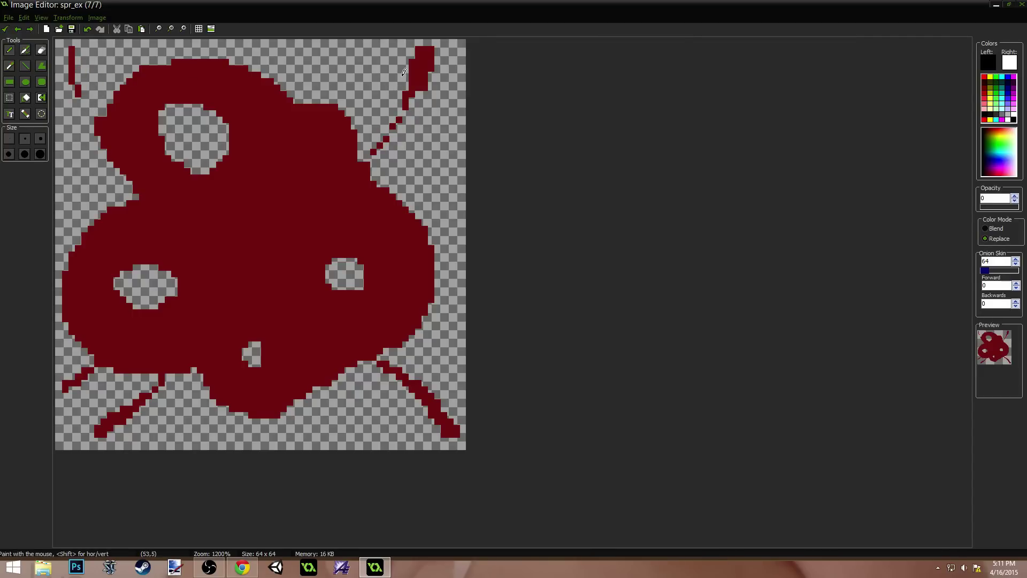
{"action": "left_click_drag", "start_coordinate": [403, 73], "coordinate": [409, 60]}
{"action": "mouse_move", "coordinate": [438, 351]}
{"action": "left_mouse_down"}
{"action": "mouse_move", "coordinate": [419, 369]}
{"action": "mouse_move", "coordinate": [406, 359]}
{"action": "mouse_move", "coordinate": [382, 374]}
{"action": "mouse_move", "coordinate": [409, 396]}
{"action": "mouse_move", "coordinate": [299, 416]}
{"action": "left_mouse_up"}
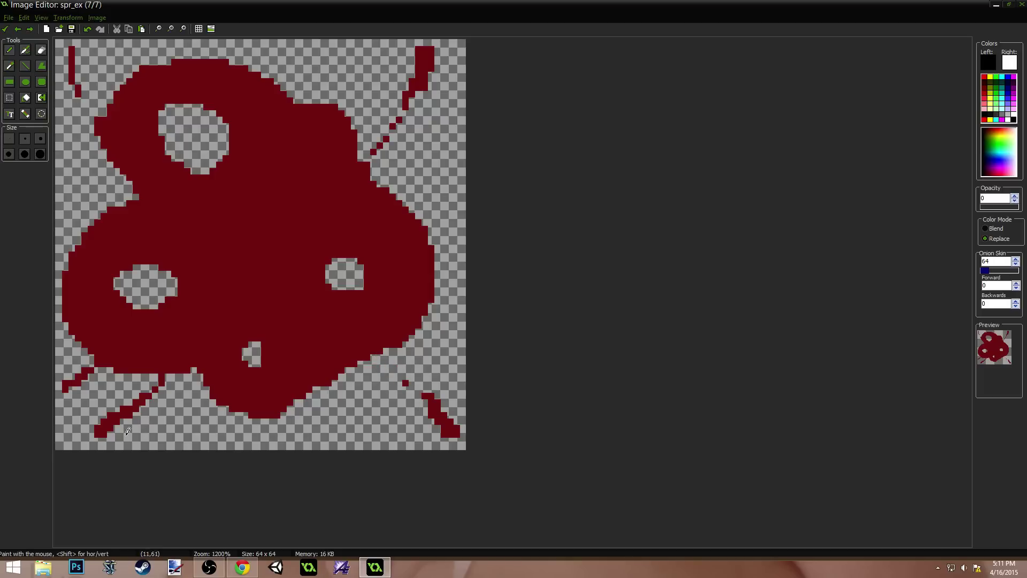
{"action": "mouse_move", "coordinate": [128, 431]}
{"action": "left_mouse_down"}
{"action": "mouse_move", "coordinate": [171, 402]}
{"action": "mouse_move", "coordinate": [150, 415]}
{"action": "mouse_move", "coordinate": [97, 390]}
{"action": "mouse_move", "coordinate": [99, 377]}
{"action": "mouse_move", "coordinate": [86, 386]}
{"action": "left_mouse_up"}
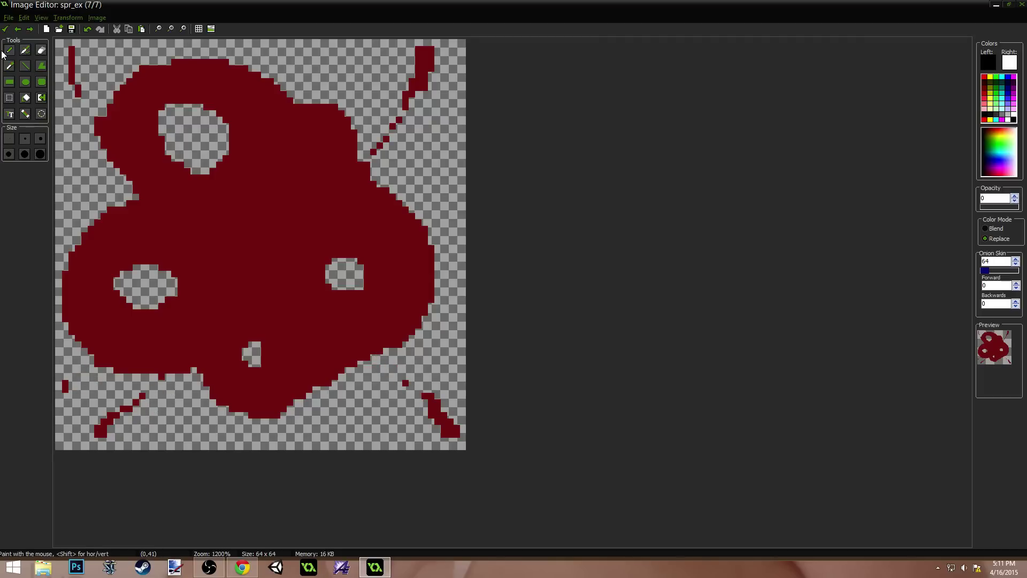
Step: Extend the outer tips of the four corner spikes in dark red out to the canvas edges
{"action": "left_click", "coordinate": [11, 143]}
{"action": "left_click", "coordinate": [10, 66]}
{"action": "left_click", "coordinate": [101, 430]}
{"action": "left_click_drag", "start_coordinate": [92, 428], "coordinate": [101, 441]}
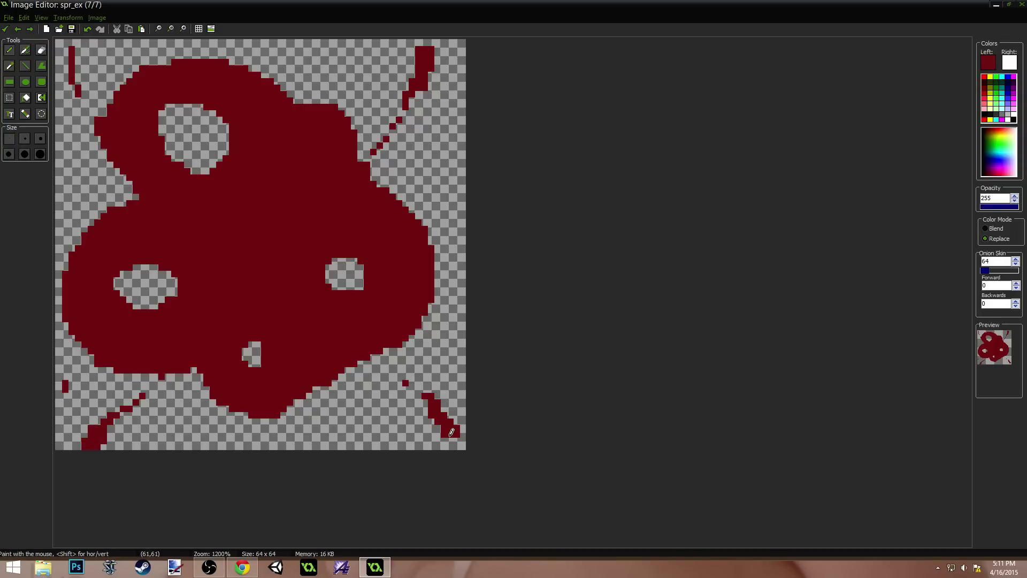
{"action": "left_click_drag", "start_coordinate": [451, 432], "coordinate": [462, 443]}
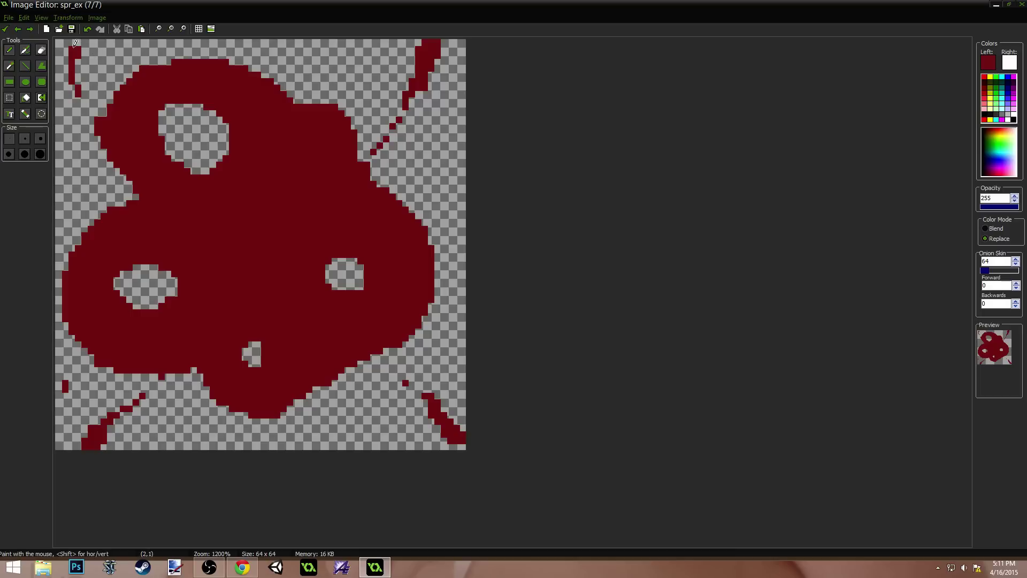
Step: Enlarge the seventh frame's four holes with transparent paint, cut a small fifth one in the upper-right lobe, and accept the image
{"action": "left_click", "coordinate": [10, 66]}
{"action": "left_click", "coordinate": [172, 113]}
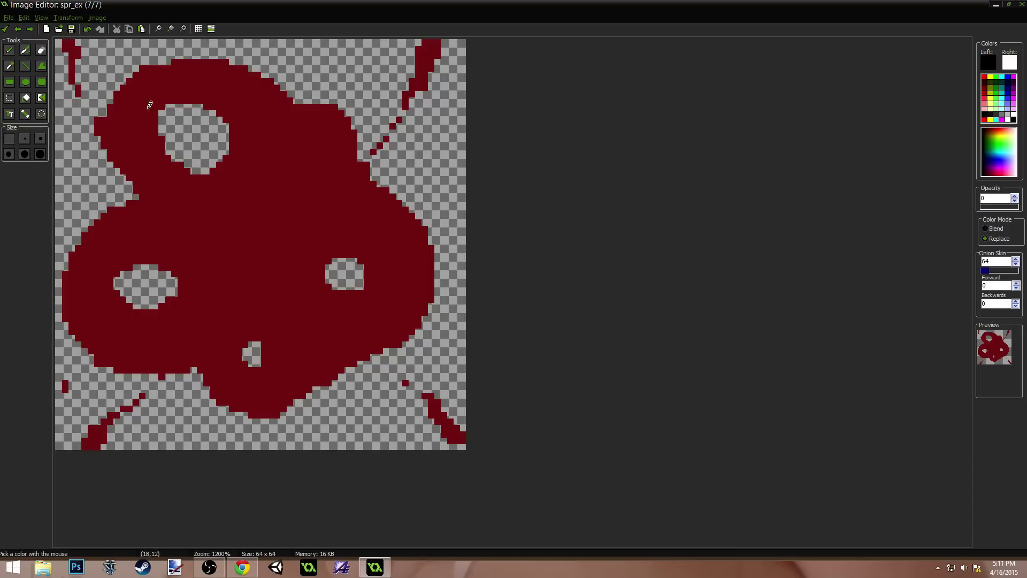
{"action": "left_click", "coordinate": [7, 52]}
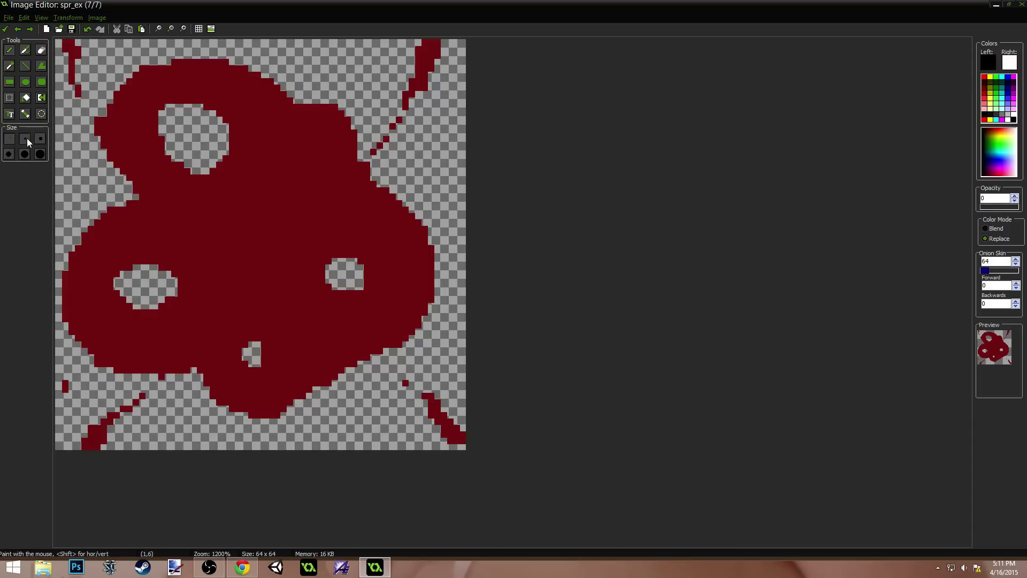
{"action": "mouse_move", "coordinate": [163, 131]}
{"action": "left_mouse_down"}
{"action": "mouse_move", "coordinate": [153, 100]}
{"action": "mouse_move", "coordinate": [225, 115]}
{"action": "mouse_move", "coordinate": [201, 158]}
{"action": "left_mouse_up"}
{"action": "mouse_move", "coordinate": [317, 156]}
{"action": "left_mouse_down"}
{"action": "mouse_move", "coordinate": [294, 165]}
{"action": "mouse_move", "coordinate": [310, 160]}
{"action": "left_mouse_up"}
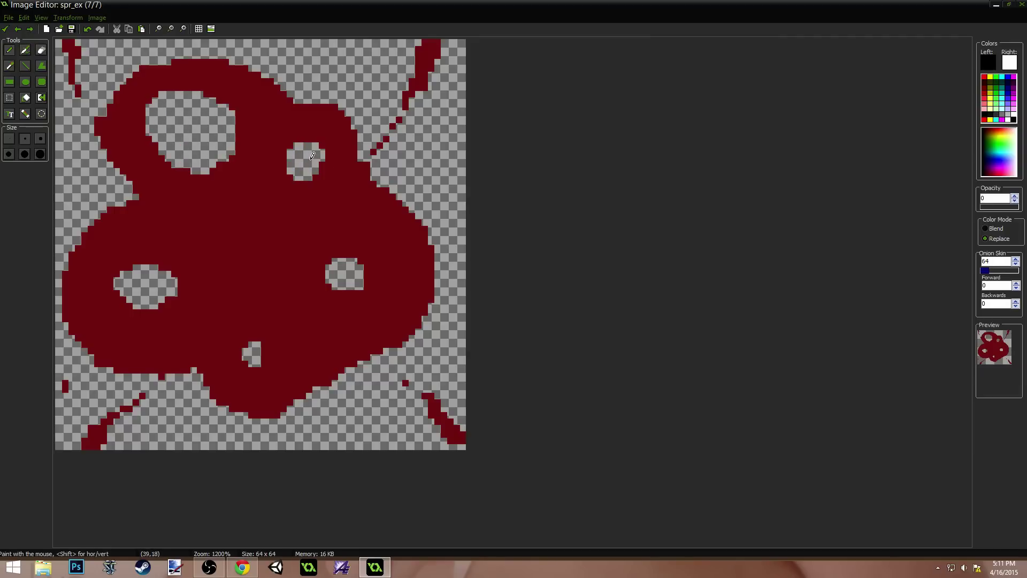
{"action": "left_click_drag", "start_coordinate": [353, 263], "coordinate": [320, 275]}
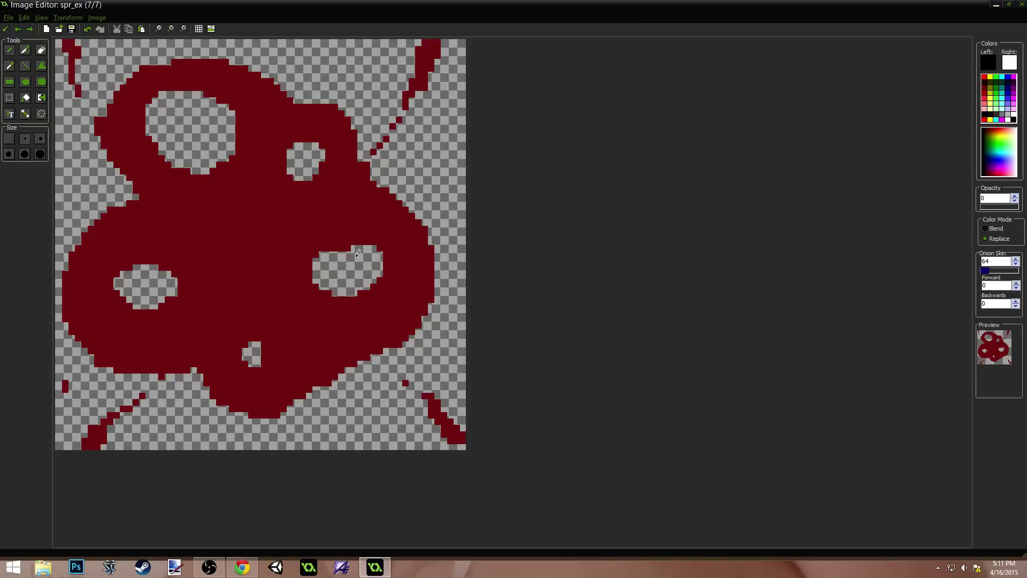
{"action": "left_click_drag", "start_coordinate": [268, 343], "coordinate": [281, 366]}
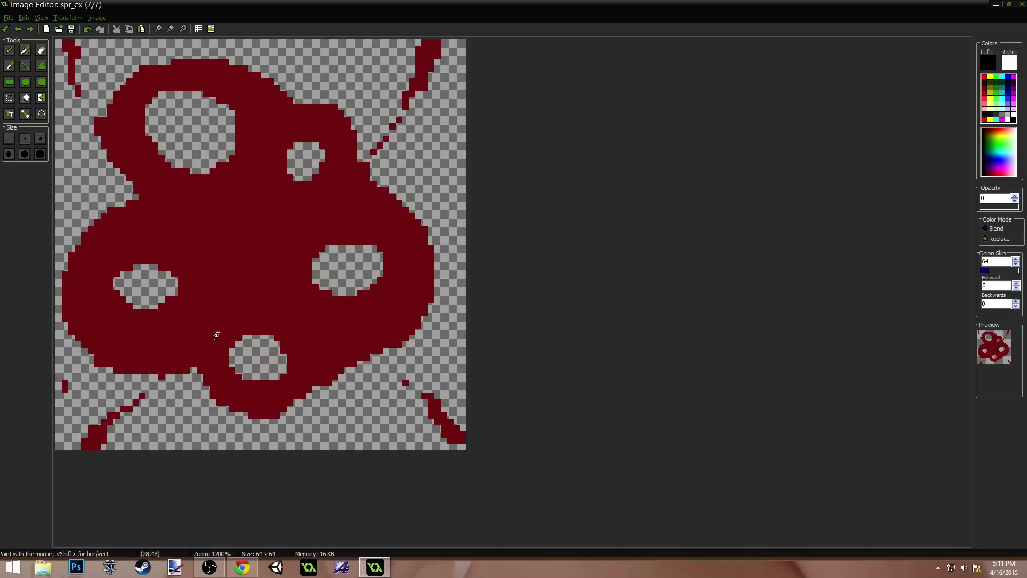
{"action": "mouse_move", "coordinate": [155, 279]}
{"action": "left_mouse_down"}
{"action": "mouse_move", "coordinate": [123, 296]}
{"action": "mouse_move", "coordinate": [146, 307]}
{"action": "mouse_move", "coordinate": [172, 273]}
{"action": "mouse_move", "coordinate": [134, 309]}
{"action": "left_mouse_up"}
{"action": "left_click", "coordinate": [6, 30]}
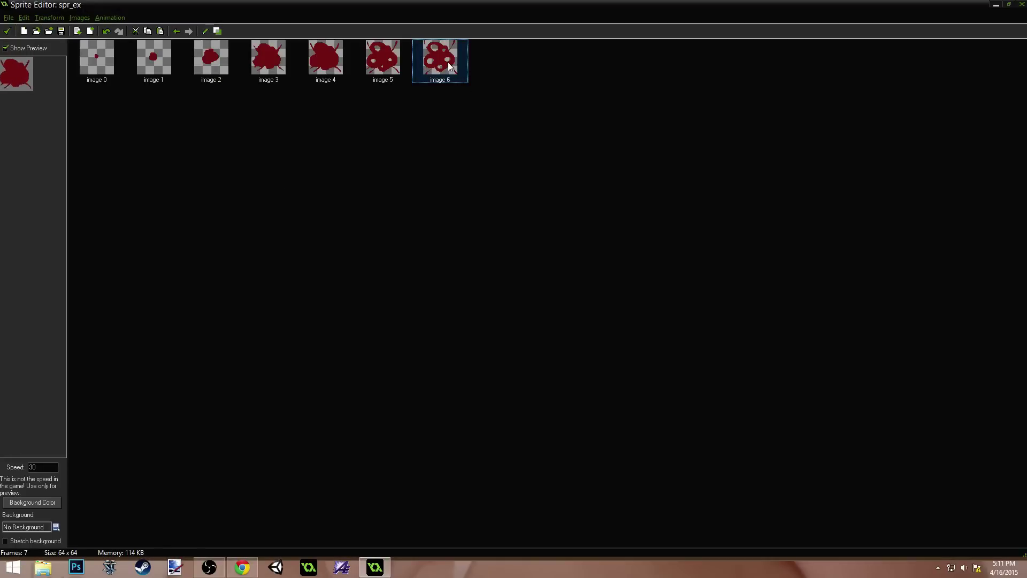
Step: Duplicate the seventh frame as an eighth and erase around its two upper holes, leaving thin walls and a trimmed top outline
{"action": "key", "text": "ctrl+c"}
{"action": "key", "text": "ctrl+v"}
{"action": "double_click", "coordinate": [494, 60]}
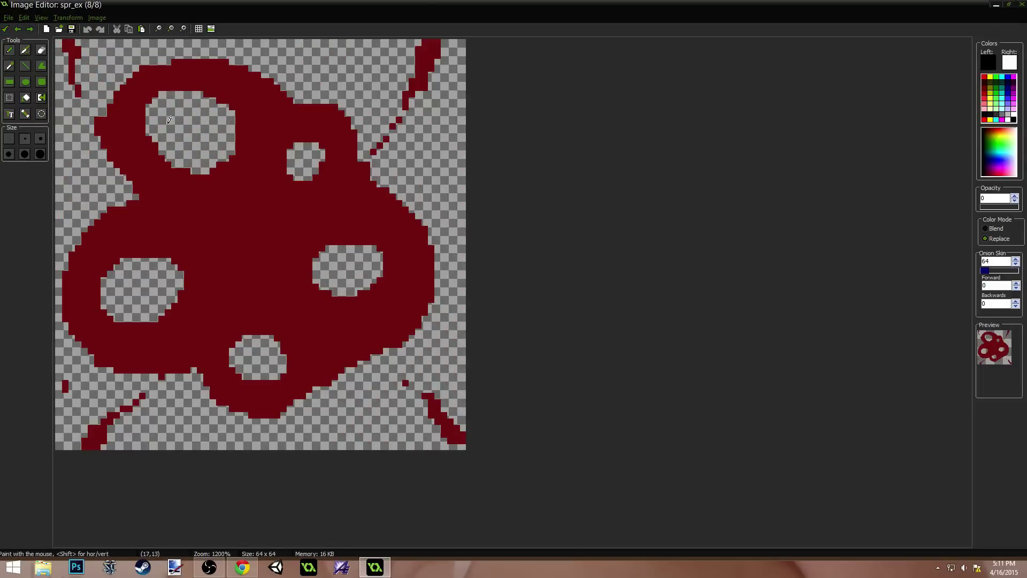
{"action": "mouse_move", "coordinate": [168, 104]}
{"action": "left_mouse_down"}
{"action": "mouse_move", "coordinate": [138, 126]}
{"action": "mouse_move", "coordinate": [193, 184]}
{"action": "mouse_move", "coordinate": [241, 176]}
{"action": "mouse_move", "coordinate": [235, 104]}
{"action": "mouse_move", "coordinate": [131, 121]}
{"action": "mouse_move", "coordinate": [243, 171]}
{"action": "mouse_move", "coordinate": [215, 167]}
{"action": "left_mouse_up"}
{"action": "mouse_move", "coordinate": [296, 155]}
{"action": "left_mouse_down"}
{"action": "mouse_move", "coordinate": [285, 142]}
{"action": "mouse_move", "coordinate": [323, 177]}
{"action": "mouse_move", "coordinate": [321, 121]}
{"action": "mouse_move", "coordinate": [235, 59]}
{"action": "mouse_move", "coordinate": [136, 65]}
{"action": "left_mouse_up"}
Step: Trim the eighth frame's left outline and erase the inner parts of the corner spikes, leaving short pieces near the canvas edges
{"action": "mouse_move", "coordinate": [76, 128]}
{"action": "left_mouse_down"}
{"action": "mouse_move", "coordinate": [125, 182]}
{"action": "mouse_move", "coordinate": [67, 278]}
{"action": "mouse_move", "coordinate": [107, 369]}
{"action": "mouse_move", "coordinate": [160, 377]}
{"action": "mouse_move", "coordinate": [75, 337]}
{"action": "mouse_move", "coordinate": [63, 280]}
{"action": "mouse_move", "coordinate": [94, 364]}
{"action": "mouse_move", "coordinate": [159, 408]}
{"action": "mouse_move", "coordinate": [114, 450]}
{"action": "mouse_move", "coordinate": [114, 420]}
{"action": "mouse_move", "coordinate": [107, 438]}
{"action": "left_mouse_up"}
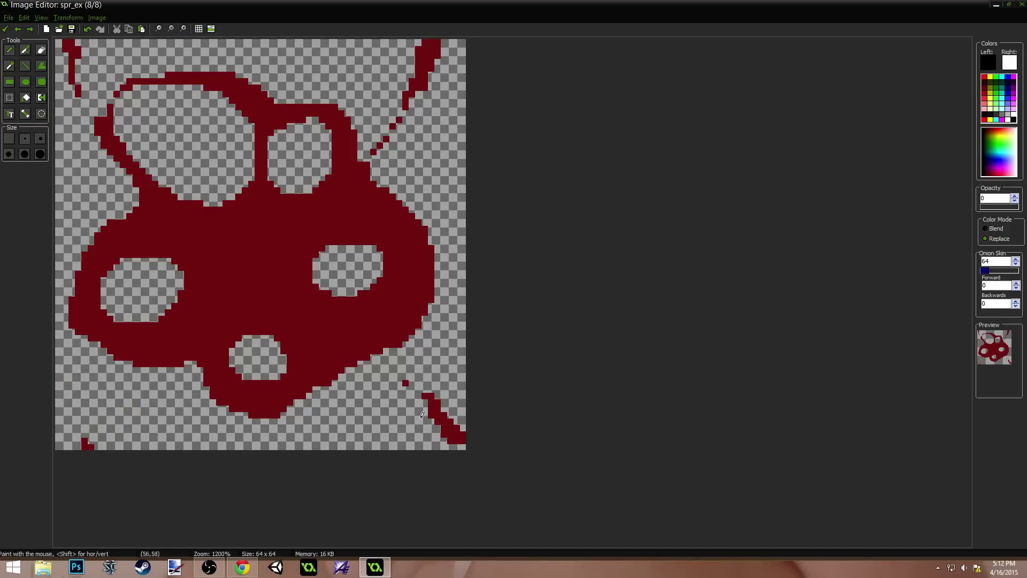
{"action": "mouse_move", "coordinate": [421, 416]}
{"action": "left_mouse_down"}
{"action": "mouse_move", "coordinate": [450, 441]}
{"action": "mouse_move", "coordinate": [430, 395]}
{"action": "mouse_move", "coordinate": [464, 411]}
{"action": "left_mouse_up"}
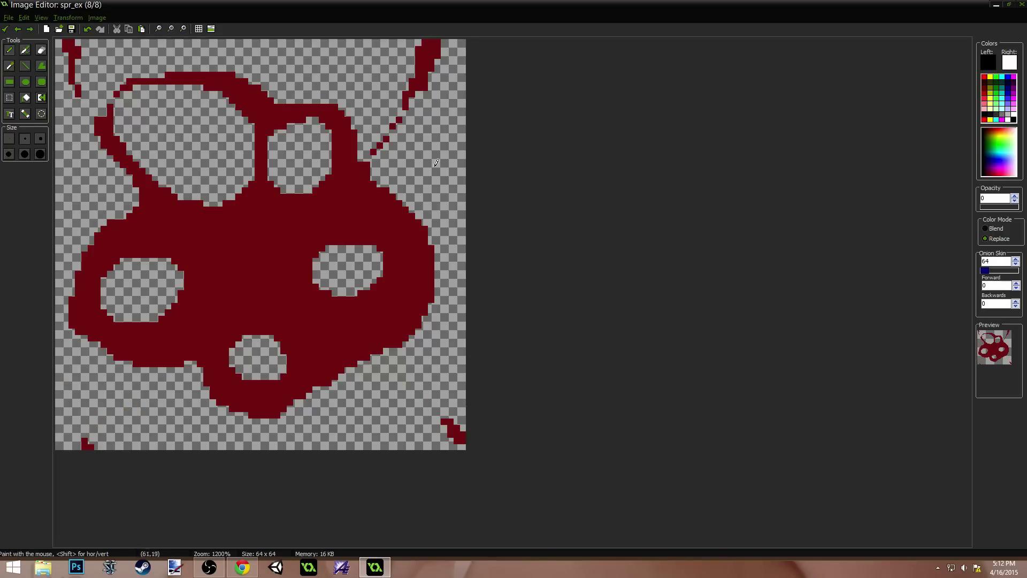
{"action": "mouse_move", "coordinate": [374, 153]}
{"action": "left_mouse_down"}
{"action": "mouse_move", "coordinate": [454, 54]}
{"action": "mouse_move", "coordinate": [393, 89]}
{"action": "left_mouse_up"}
{"action": "mouse_move", "coordinate": [56, 85]}
{"action": "left_mouse_down"}
{"action": "mouse_move", "coordinate": [78, 53]}
{"action": "mouse_move", "coordinate": [80, 75]}
{"action": "left_mouse_up"}
Step: Enlarge the eighth frame's left, lower and right holes, cut a new hole in the center, and accept the image
{"action": "mouse_move", "coordinate": [148, 268]}
{"action": "left_mouse_down"}
{"action": "mouse_move", "coordinate": [99, 300]}
{"action": "mouse_move", "coordinate": [190, 320]}
{"action": "mouse_move", "coordinate": [152, 250]}
{"action": "left_mouse_up"}
{"action": "mouse_move", "coordinate": [260, 336]}
{"action": "left_mouse_down"}
{"action": "mouse_move", "coordinate": [230, 375]}
{"action": "mouse_move", "coordinate": [289, 394]}
{"action": "left_mouse_up"}
{"action": "mouse_move", "coordinate": [267, 230]}
{"action": "left_mouse_down"}
{"action": "mouse_move", "coordinate": [280, 263]}
{"action": "mouse_move", "coordinate": [283, 239]}
{"action": "left_mouse_up"}
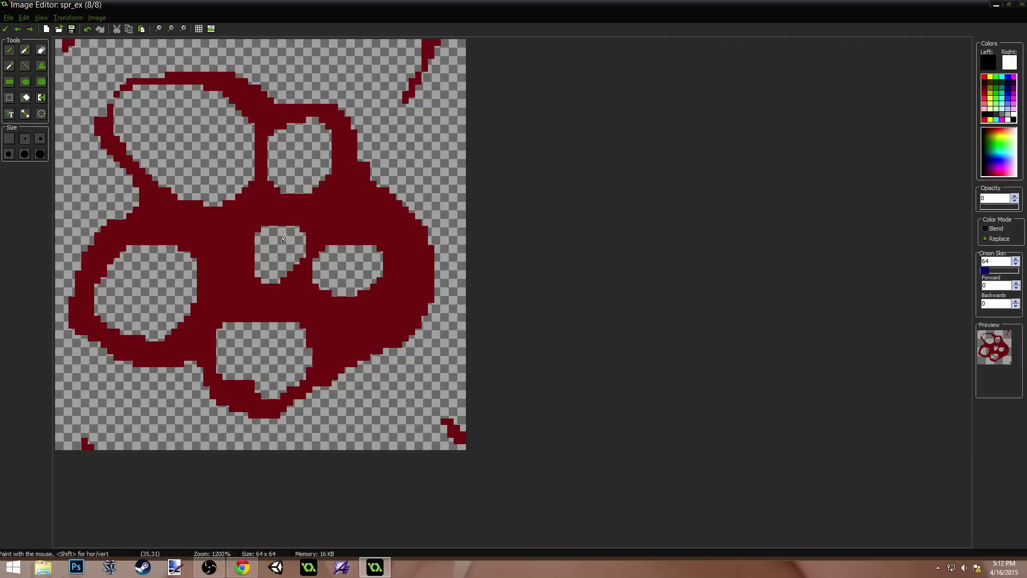
{"action": "mouse_move", "coordinate": [321, 267]}
{"action": "left_mouse_down"}
{"action": "mouse_move", "coordinate": [310, 245]}
{"action": "mouse_move", "coordinate": [321, 300]}
{"action": "mouse_move", "coordinate": [356, 313]}
{"action": "mouse_move", "coordinate": [352, 233]}
{"action": "mouse_move", "coordinate": [397, 270]}
{"action": "mouse_move", "coordinate": [358, 306]}
{"action": "left_mouse_up"}
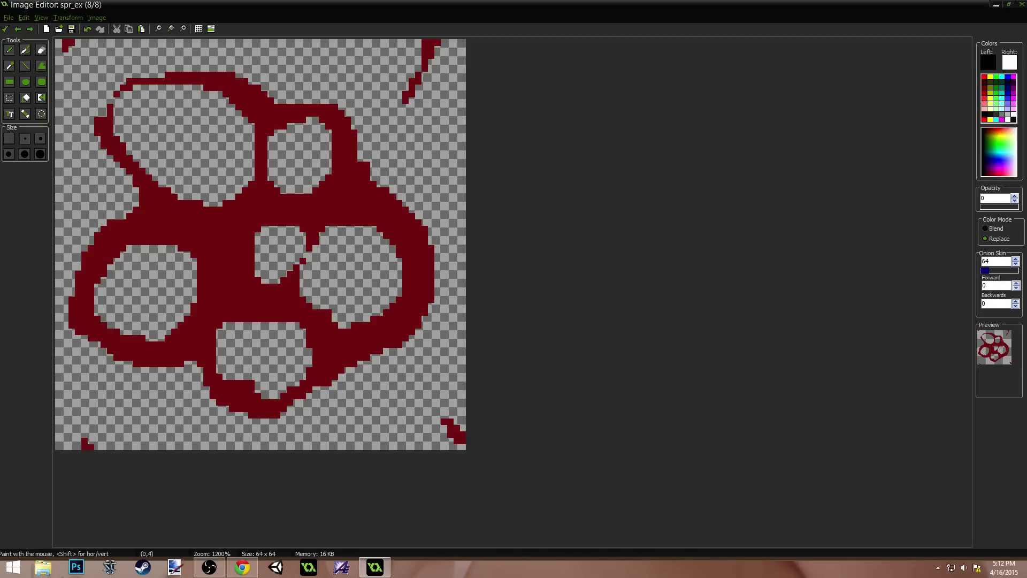
{"action": "left_click", "coordinate": [7, 30]}
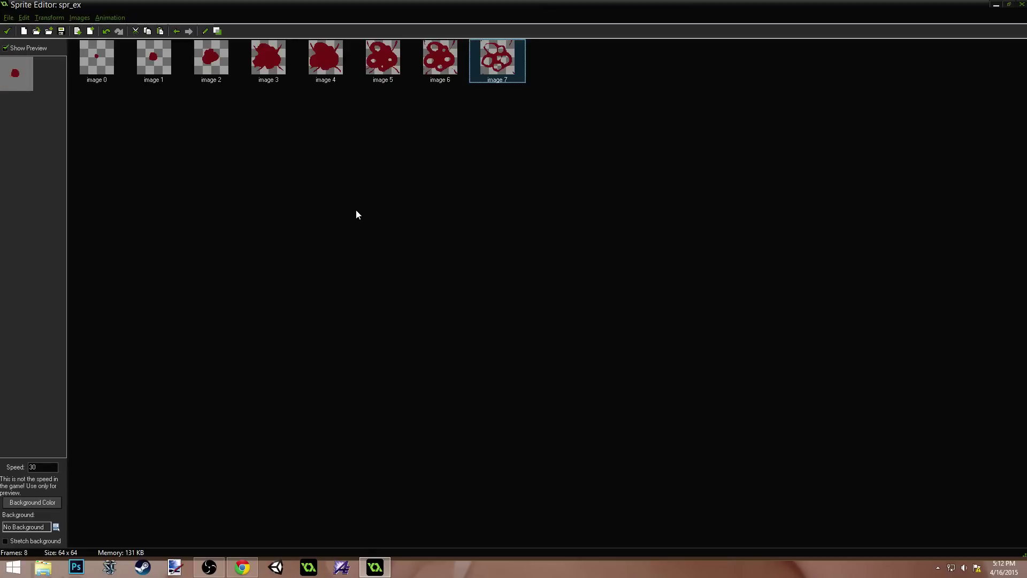
Step: Duplicate the eighth frame as a ninth and erase its corner spike remnants, keeping only a short upper-right tip
{"action": "left_click", "coordinate": [357, 212]}
{"action": "left_click", "coordinate": [502, 63]}
{"action": "key", "text": "ctrl+c"}
{"action": "key", "text": "ctrl+v"}
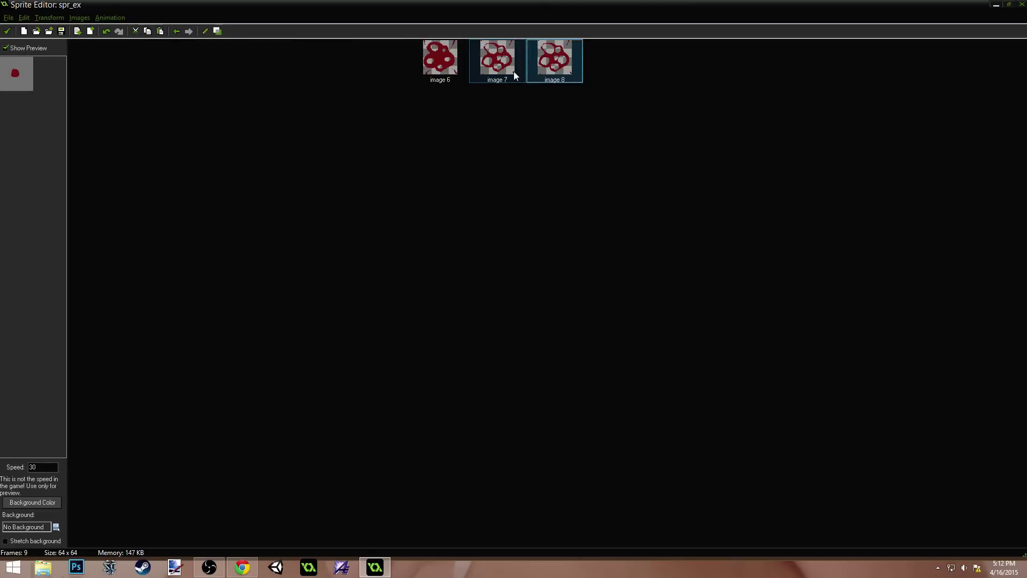
{"action": "double_click", "coordinate": [554, 59]}
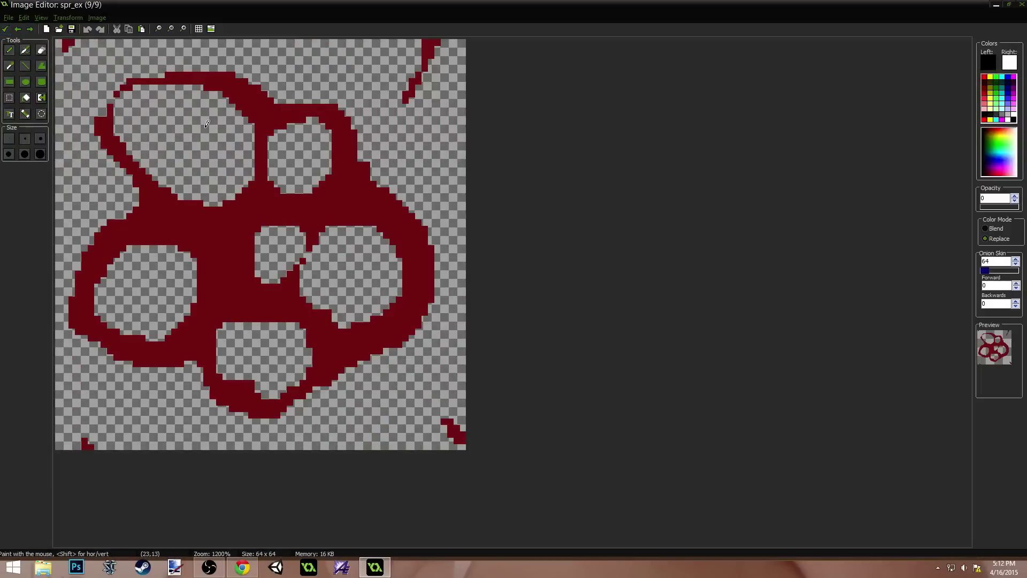
{"action": "mouse_move", "coordinate": [405, 108]}
{"action": "left_mouse_down"}
{"action": "mouse_move", "coordinate": [419, 68]}
{"action": "mouse_move", "coordinate": [460, 45]}
{"action": "left_mouse_up"}
{"action": "left_click_drag", "start_coordinate": [444, 388], "coordinate": [468, 448]}
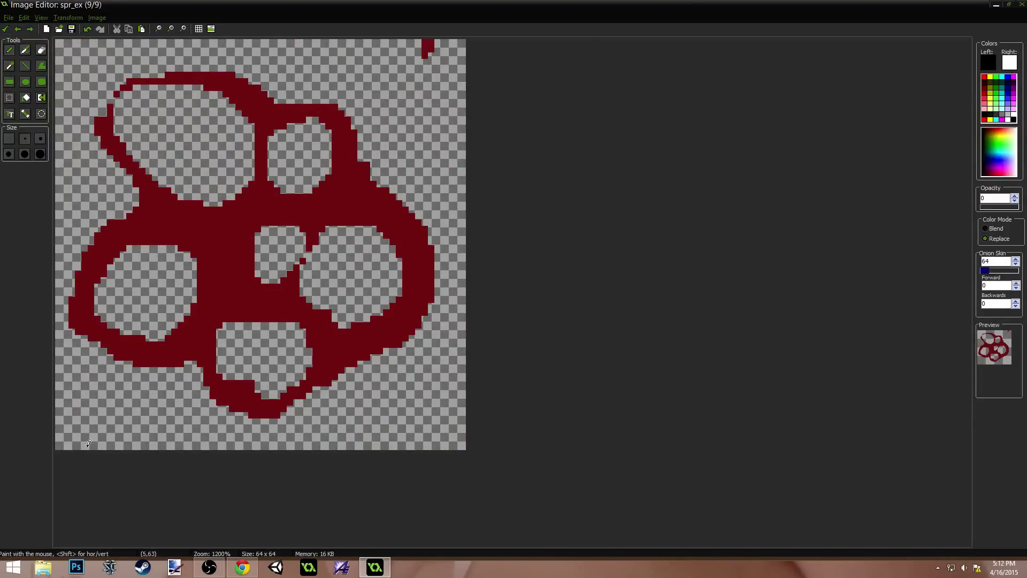
Step: Widen the ninth frame's left hole, break open the upper-left ring, and erase through the center and right side of the splat
{"action": "mouse_move", "coordinate": [98, 221]}
{"action": "left_mouse_down"}
{"action": "mouse_move", "coordinate": [79, 308]}
{"action": "mouse_move", "coordinate": [104, 254]}
{"action": "mouse_move", "coordinate": [200, 267]}
{"action": "mouse_move", "coordinate": [174, 343]}
{"action": "mouse_move", "coordinate": [129, 332]}
{"action": "left_mouse_up"}
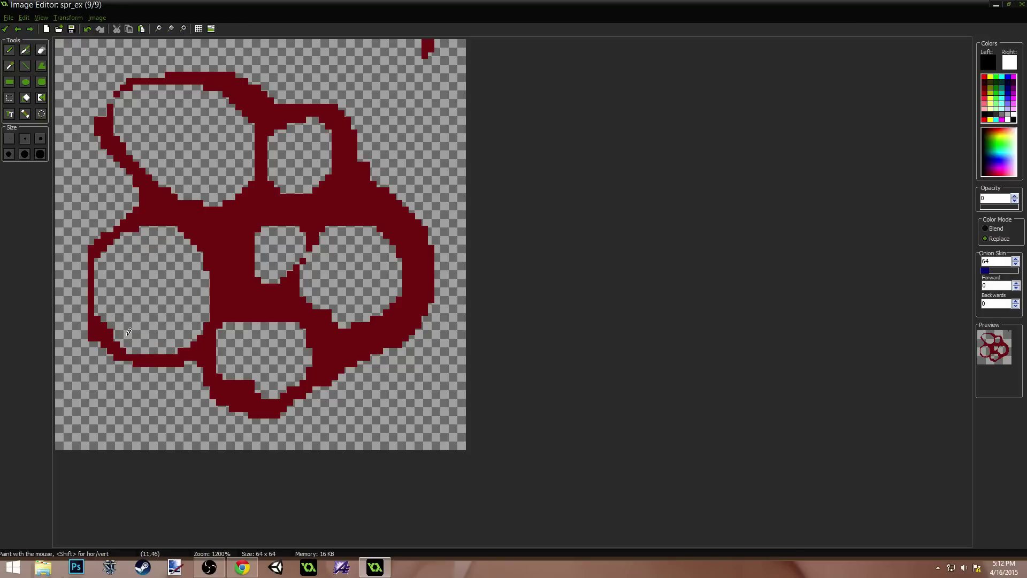
{"action": "mouse_move", "coordinate": [145, 184]}
{"action": "left_mouse_down"}
{"action": "mouse_move", "coordinate": [188, 217]}
{"action": "mouse_move", "coordinate": [249, 184]}
{"action": "mouse_move", "coordinate": [251, 104]}
{"action": "mouse_move", "coordinate": [187, 88]}
{"action": "mouse_move", "coordinate": [107, 139]}
{"action": "mouse_move", "coordinate": [137, 184]}
{"action": "left_mouse_up"}
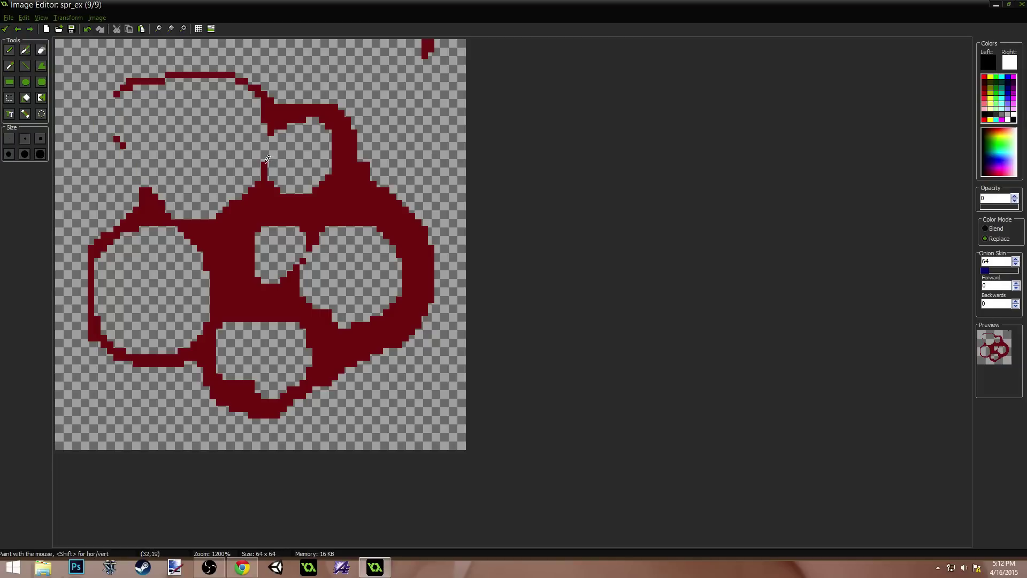
{"action": "mouse_move", "coordinate": [280, 227]}
{"action": "left_mouse_down"}
{"action": "mouse_move", "coordinate": [251, 289]}
{"action": "mouse_move", "coordinate": [315, 225]}
{"action": "mouse_move", "coordinate": [241, 225]}
{"action": "mouse_move", "coordinate": [280, 292]}
{"action": "mouse_move", "coordinate": [332, 327]}
{"action": "mouse_move", "coordinate": [412, 300]}
{"action": "mouse_move", "coordinate": [345, 201]}
{"action": "mouse_move", "coordinate": [419, 267]}
{"action": "mouse_move", "coordinate": [422, 350]}
{"action": "left_mouse_up"}
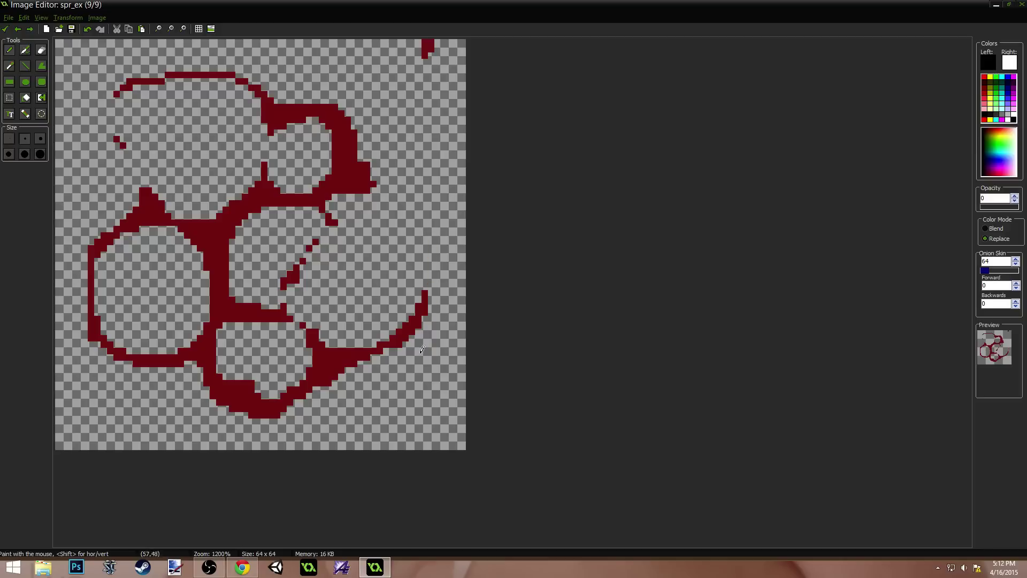
Step: Thin the bottom lobe's outer edge, cut through the walls left of the center hole, and accept the ninth frame
{"action": "left_click_drag", "start_coordinate": [310, 403], "coordinate": [214, 410]}
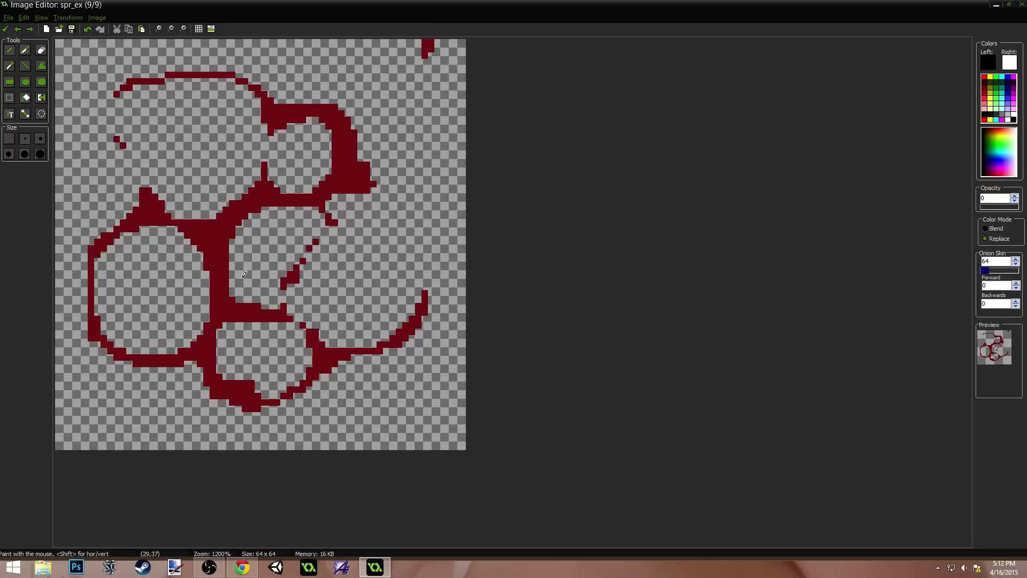
{"action": "mouse_move", "coordinate": [245, 274]}
{"action": "left_mouse_down"}
{"action": "mouse_move", "coordinate": [229, 230]}
{"action": "mouse_move", "coordinate": [235, 204]}
{"action": "mouse_move", "coordinate": [221, 216]}
{"action": "left_mouse_up"}
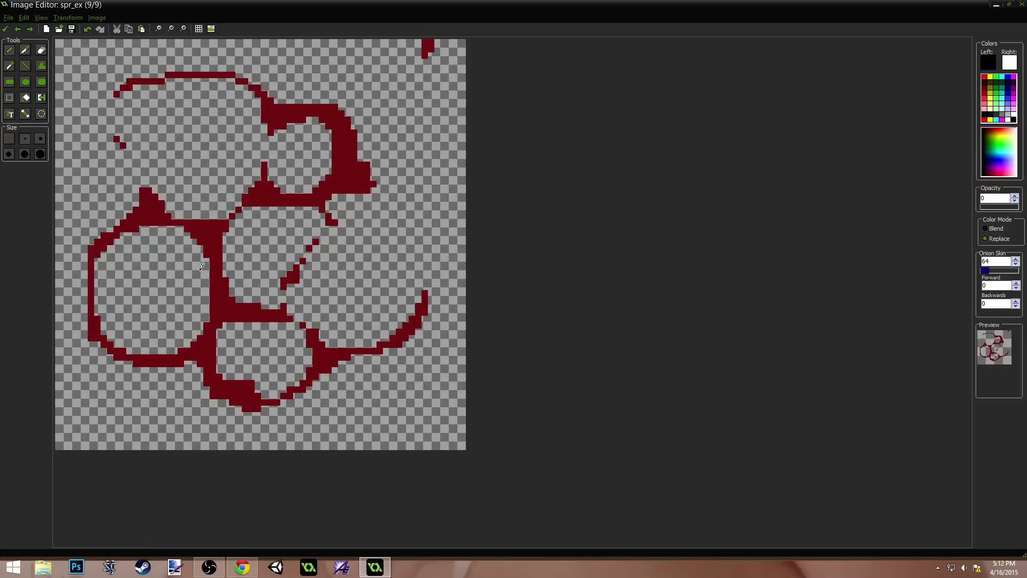
{"action": "left_click_drag", "start_coordinate": [202, 266], "coordinate": [213, 302]}
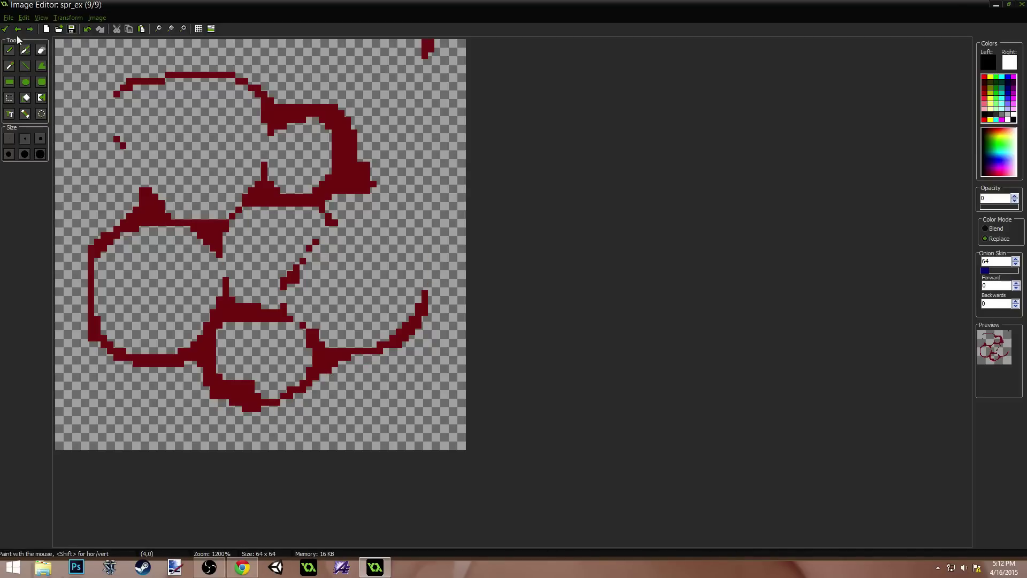
{"action": "left_click", "coordinate": [6, 28]}
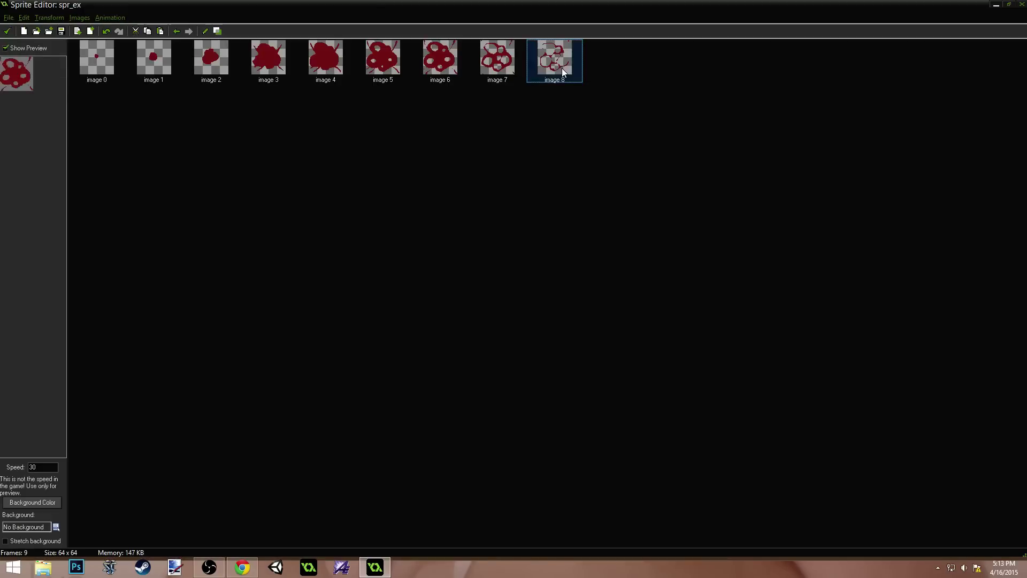
Step: Duplicate the ninth frame as a tenth frame and open the copy enlarged for editing
{"action": "key", "text": "ctrl+c"}
{"action": "key", "text": "ctrl+v"}
{"action": "double_click", "coordinate": [590, 57]}
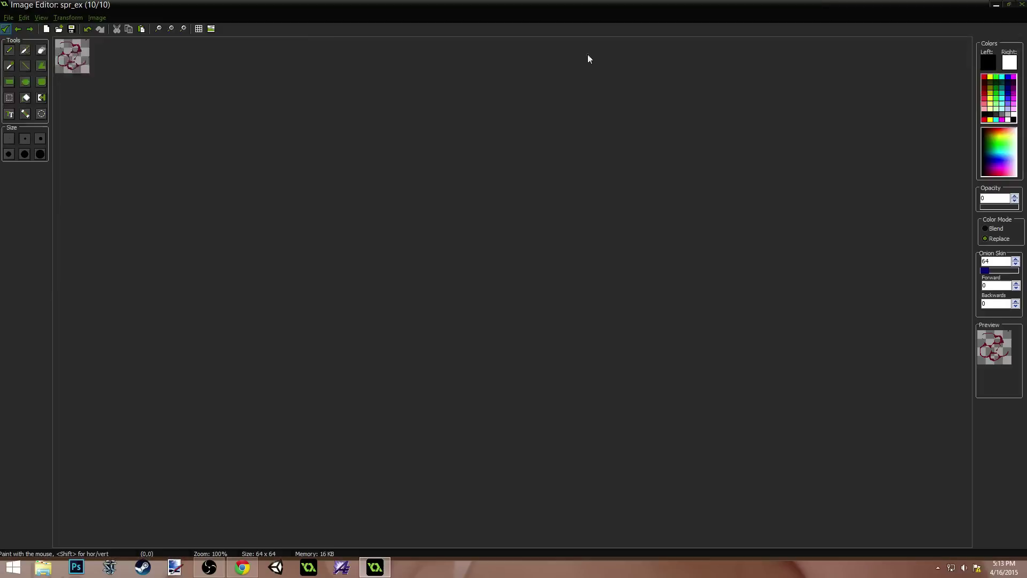
{"action": "scroll", "coordinate": [252, 173], "scroll_direction": "up", "scroll_amount": 1}
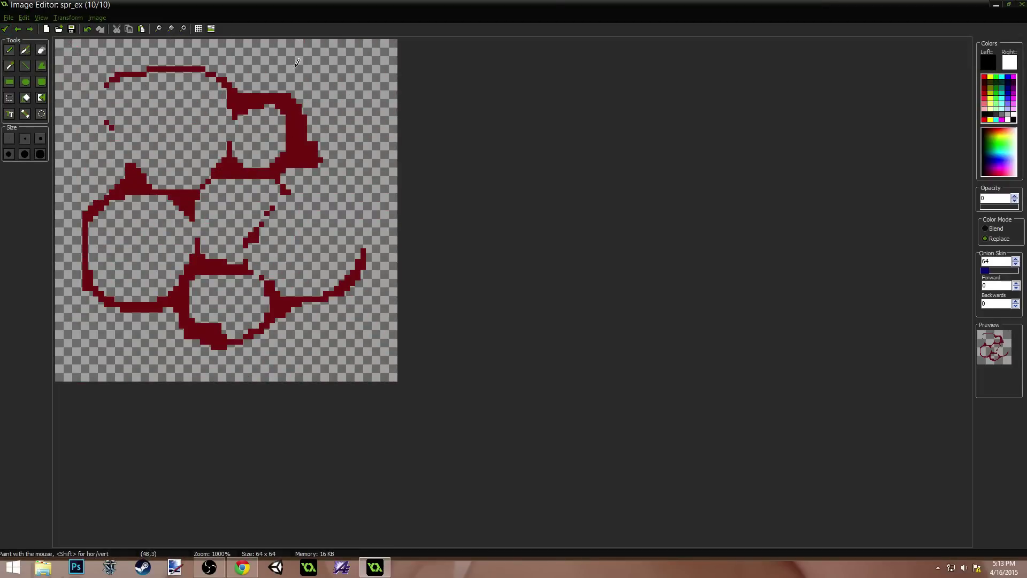
Step: Erase most of the tenth frame's upper, right, left and bottom rings, leaving scattered dark-red fragments
{"action": "left_click_drag", "start_coordinate": [200, 73], "coordinate": [118, 129]}
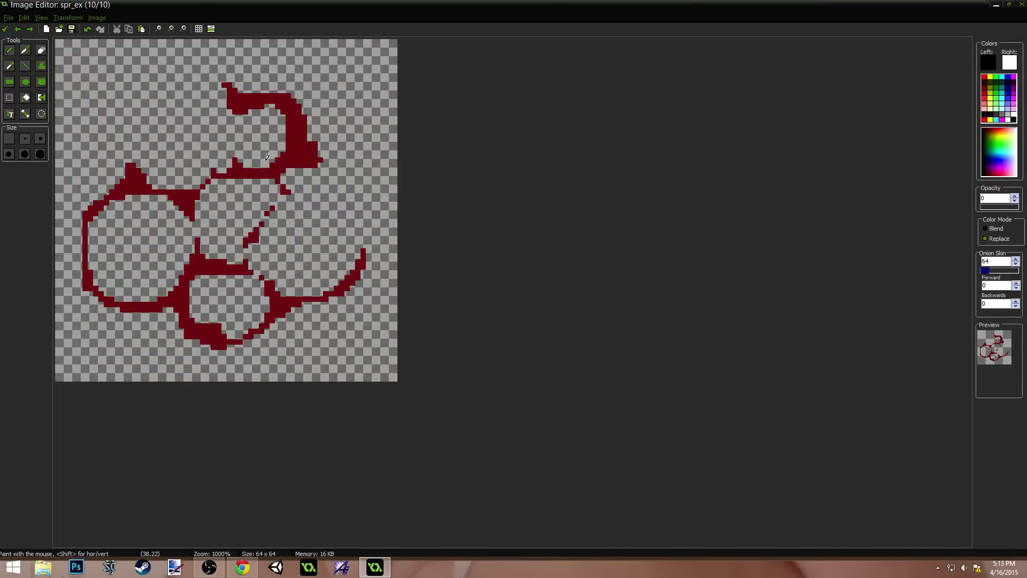
{"action": "mouse_move", "coordinate": [267, 156]}
{"action": "left_mouse_down"}
{"action": "mouse_move", "coordinate": [293, 117]}
{"action": "mouse_move", "coordinate": [227, 120]}
{"action": "mouse_move", "coordinate": [313, 127]}
{"action": "mouse_move", "coordinate": [298, 188]}
{"action": "left_mouse_up"}
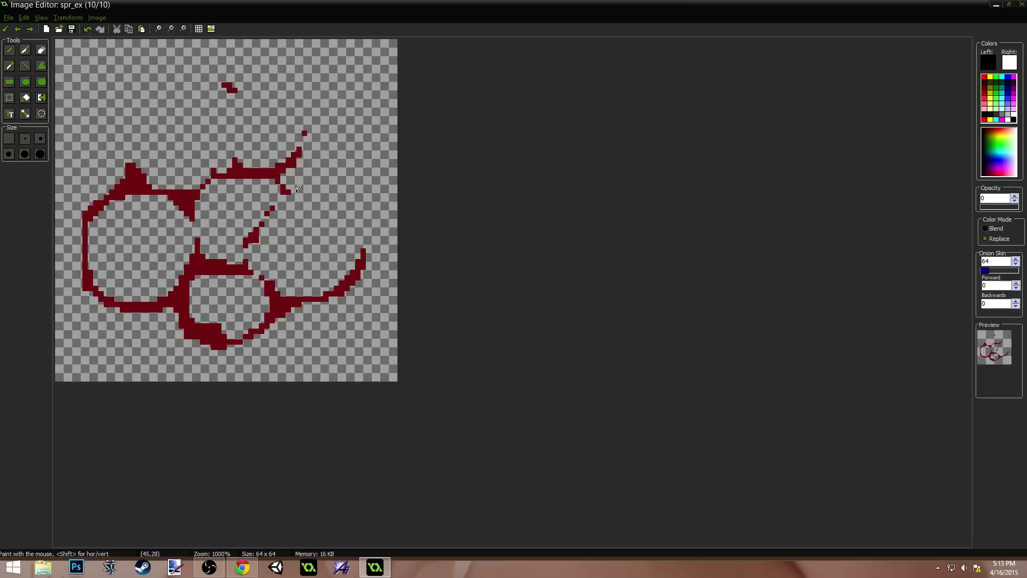
{"action": "left_click_drag", "start_coordinate": [376, 248], "coordinate": [298, 306]}
{"action": "mouse_move", "coordinate": [228, 261]}
{"action": "left_mouse_down"}
{"action": "mouse_move", "coordinate": [195, 327]}
{"action": "mouse_move", "coordinate": [183, 286]}
{"action": "left_mouse_up"}
{"action": "mouse_move", "coordinate": [178, 208]}
{"action": "left_mouse_down"}
{"action": "mouse_move", "coordinate": [91, 196]}
{"action": "mouse_move", "coordinate": [130, 154]}
{"action": "left_mouse_up"}
{"action": "left_click_drag", "start_coordinate": [98, 308], "coordinate": [198, 298]}
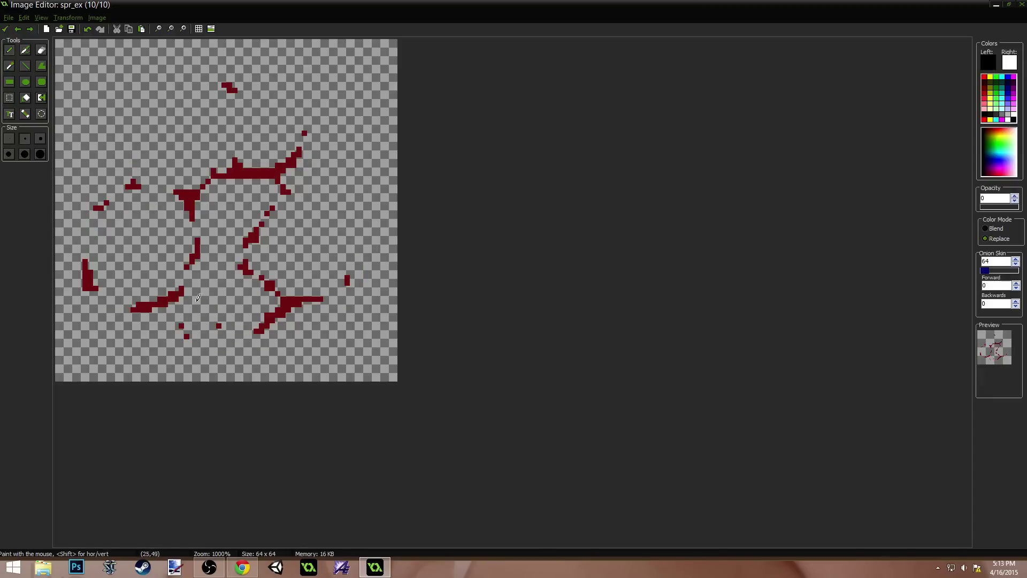
Step: Erase the stray fragments around the tenth frame's edges, thin its top arc, accept the frame and restore the sprite editor to a smaller window
{"action": "left_click_drag", "start_coordinate": [345, 276], "coordinate": [359, 294]}
{"action": "left_click_drag", "start_coordinate": [206, 320], "coordinate": [157, 357]}
{"action": "left_click_drag", "start_coordinate": [244, 154], "coordinate": [233, 166]}
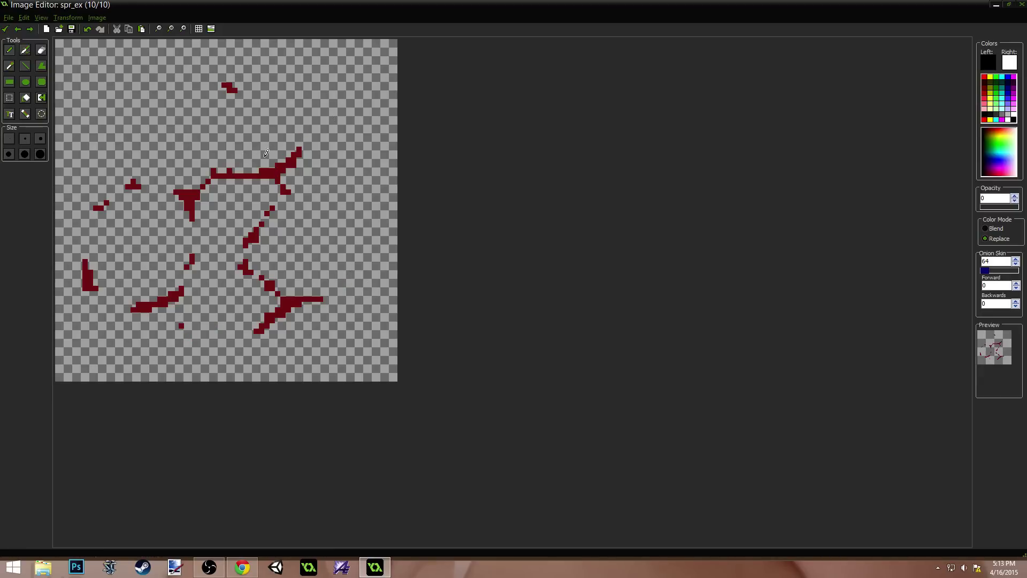
{"action": "left_click_drag", "start_coordinate": [223, 85], "coordinate": [235, 90]}
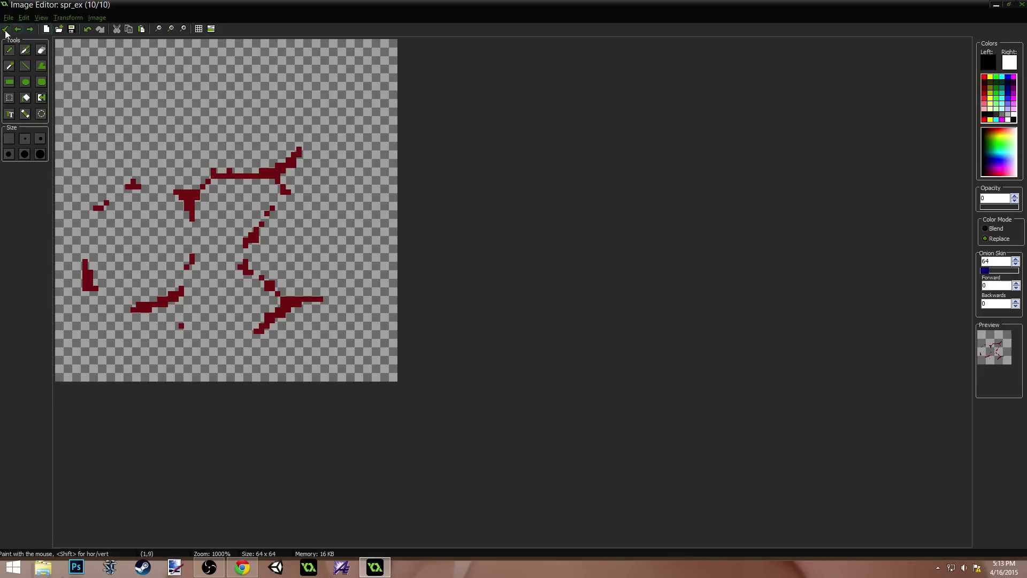
{"action": "left_click", "coordinate": [5, 29]}
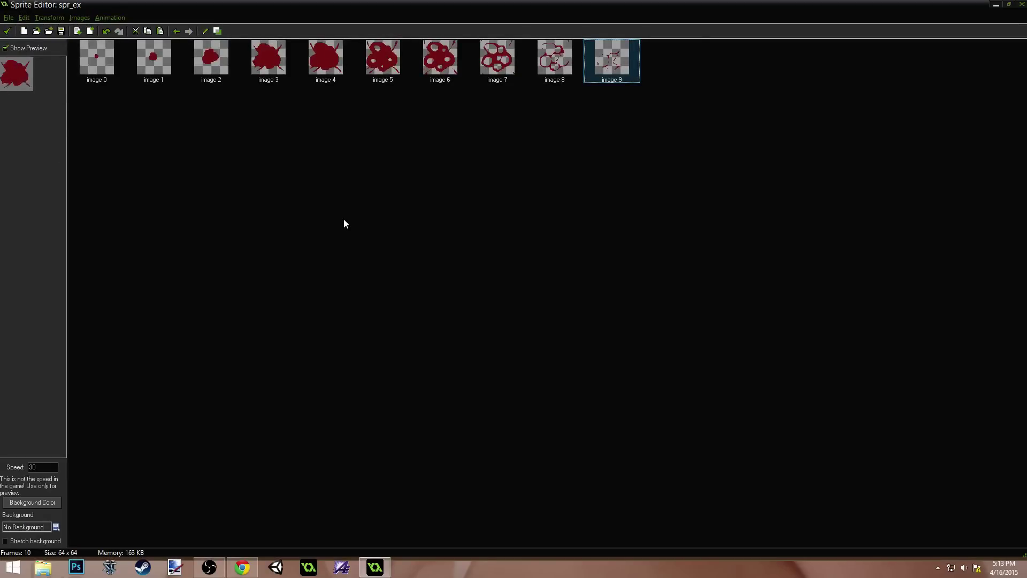
{"action": "double_click", "coordinate": [346, 6]}
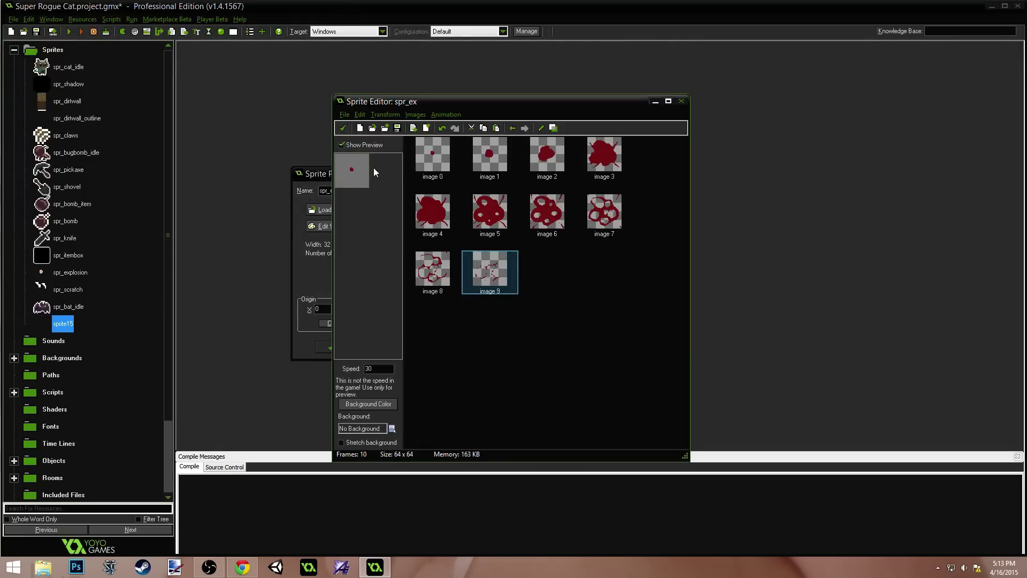
Step: Open the first frame enlarged and cycle repeatedly through all ten frames to check how the explosion animates
{"action": "double_click", "coordinate": [427, 155]}
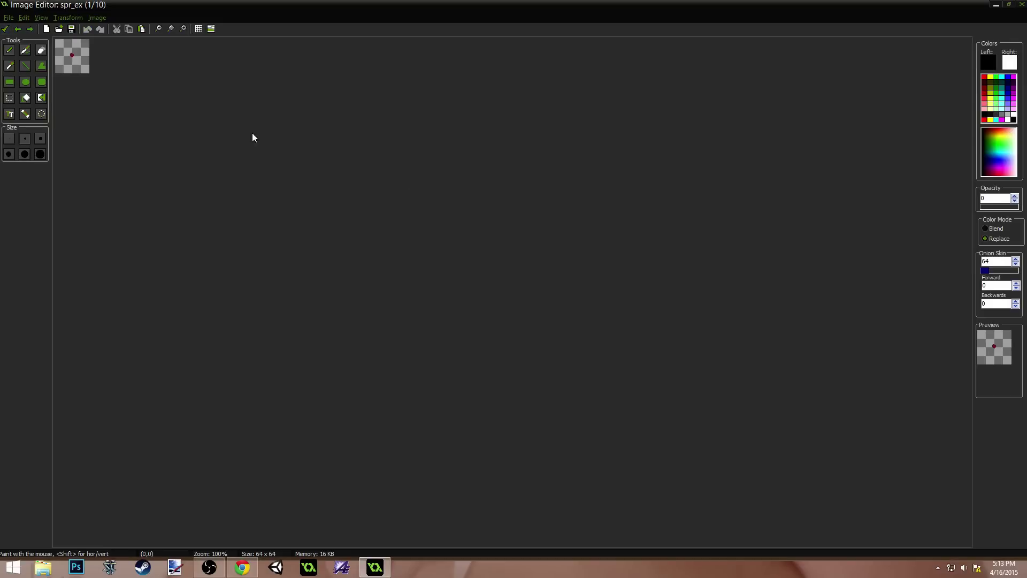
{"action": "scroll", "coordinate": [175, 158], "scroll_direction": "up", "scroll_amount": 7}
{"action": "key", "text": "Right"}
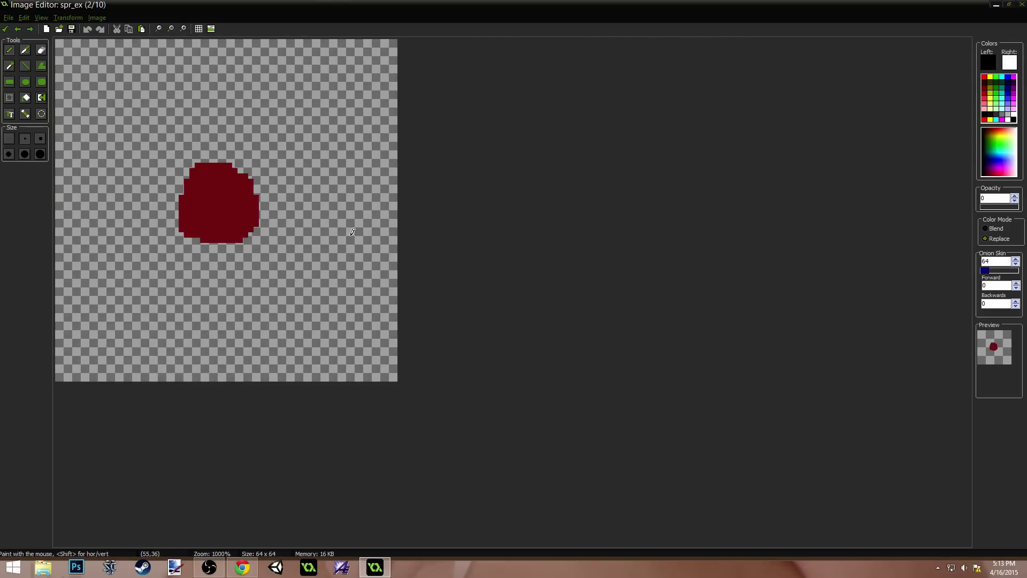
{"action": "key", "text": "Right"}
{"action": "key", "text": "Right"}
{"action": "key", "text": "Right"}
{"action": "key", "text": "Right"}
{"action": "key", "text": "Right"}
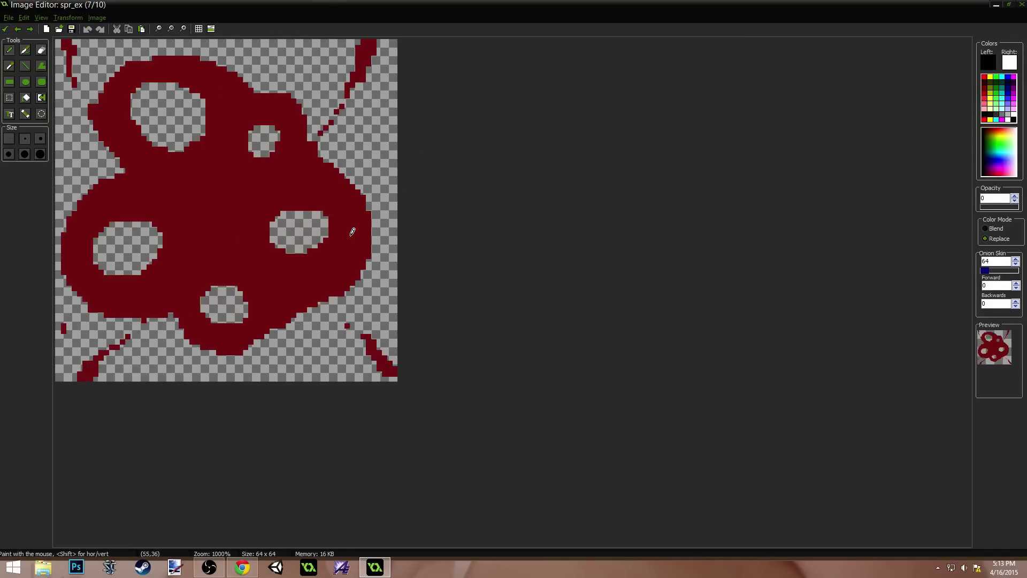
{"action": "key", "text": "Right"}
{"action": "key", "text": "Right"}
{"action": "key", "text": "Right"}
{"action": "key", "text": "Right"}
{"action": "key", "text": "Right"}
{"action": "key", "text": "Right"}
{"action": "key", "text": "Right"}
{"action": "key", "text": "Right"}
{"action": "key", "text": "Right"}
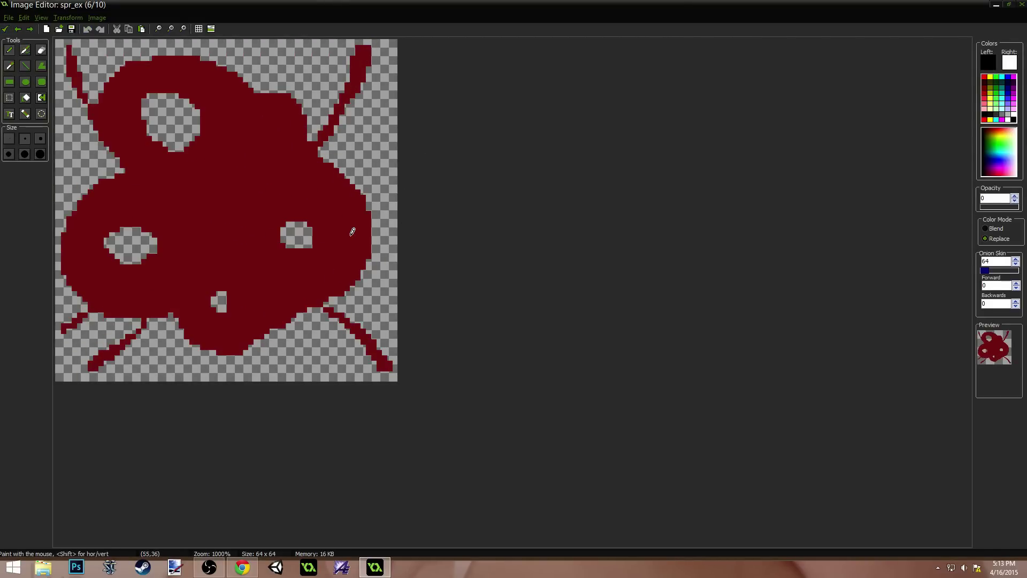
{"action": "key", "text": "Right"}
{"action": "key", "text": "Right"}
{"action": "key", "text": "Right"}
{"action": "key", "text": "Right"}
{"action": "key", "text": "Right"}
{"action": "key", "text": "Right"}
{"action": "key", "text": "Right"}
{"action": "key", "text": "Right"}
{"action": "key", "text": "Right"}
{"action": "key", "text": "Right"}
{"action": "key", "text": "Right"}
{"action": "key", "text": "Right"}
{"action": "key", "text": "Right"}
{"action": "key", "text": "Right"}
{"action": "key", "text": "Right"}
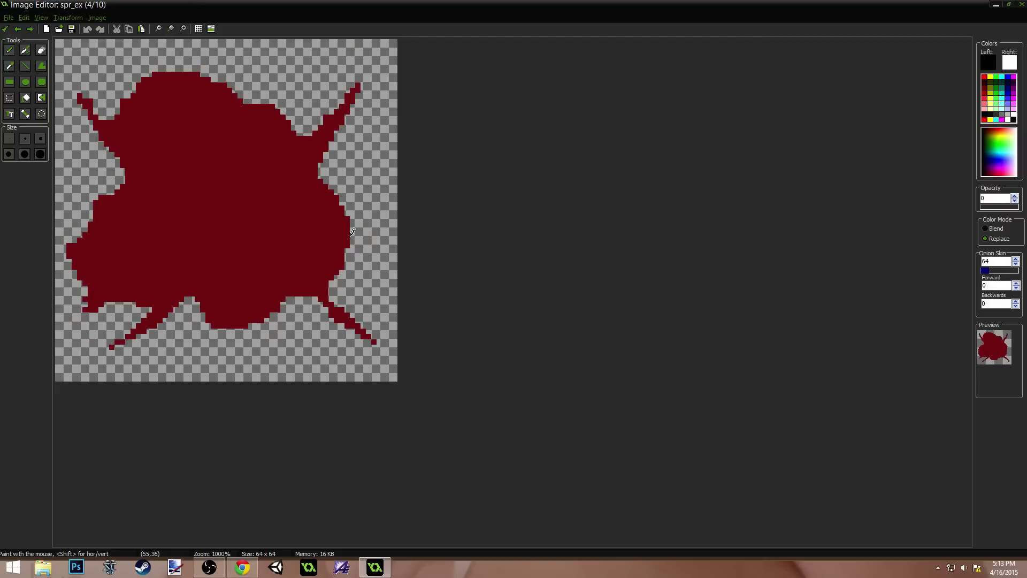
{"action": "key", "text": "Right"}
{"action": "key", "text": "Right"}
{"action": "key", "text": "Right"}
{"action": "key", "text": "Right"}
{"action": "key", "text": "Right"}
{"action": "key", "text": "Right"}
{"action": "key", "text": "Right"}
{"action": "key", "text": "Right"}
{"action": "key", "text": "Right"}
{"action": "key", "text": "Right"}
{"action": "key", "text": "Right"}
{"action": "key", "text": "Right"}
{"action": "key", "text": "Right"}
{"action": "key", "text": "Right"}
{"action": "key", "text": "Right"}
{"action": "key", "text": "Right"}
{"action": "key", "text": "Right"}
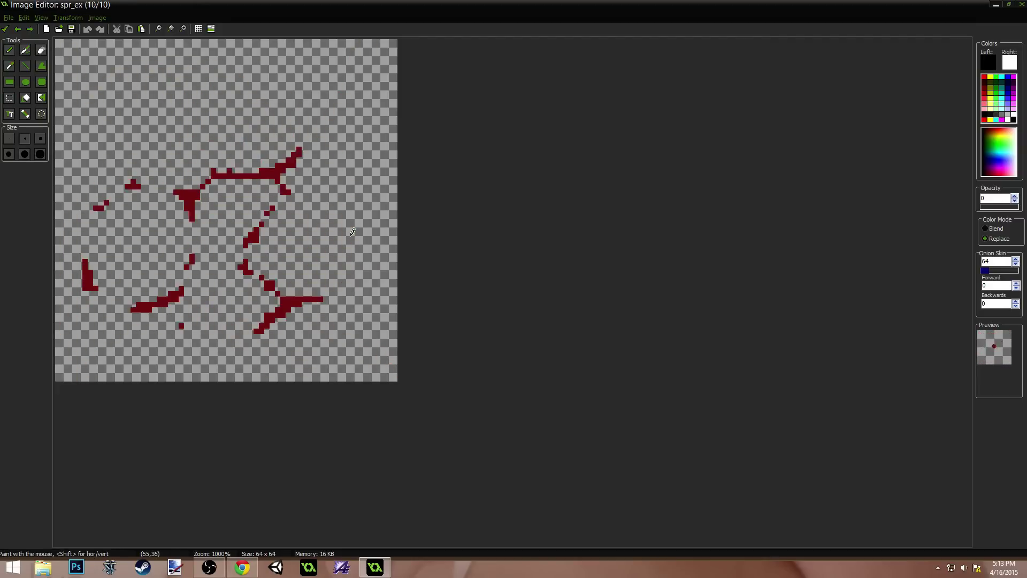
{"action": "key", "text": "Right"}
{"action": "key", "text": "Right"}
{"action": "key", "text": "Right"}
{"action": "key", "text": "Right"}
{"action": "key", "text": "Right"}
{"action": "key", "text": "Right"}
{"action": "key", "text": "Right"}
{"action": "key", "text": "Right"}
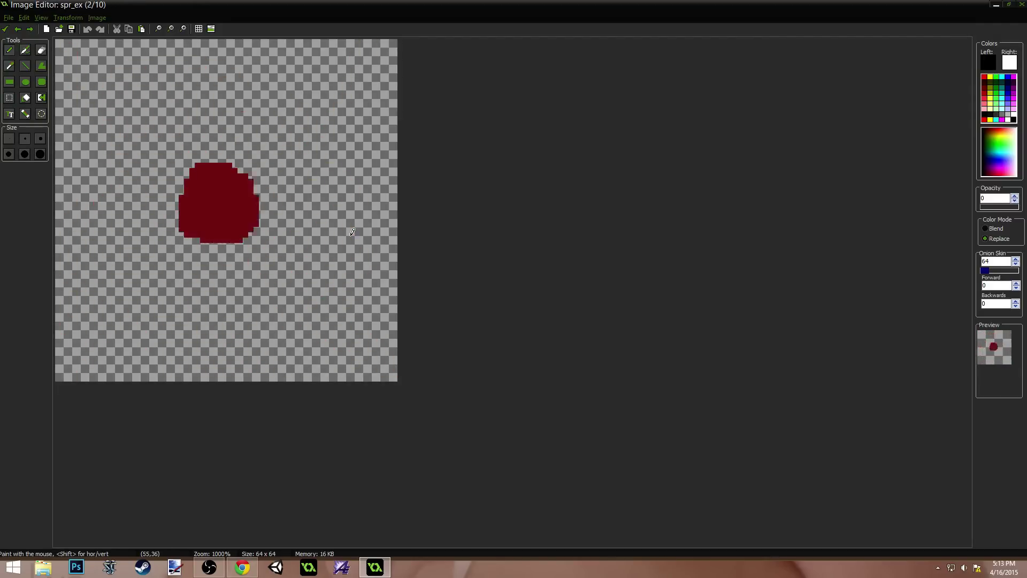
{"action": "key", "text": "Right"}
{"action": "key", "text": "Right"}
{"action": "key", "text": "Right"}
{"action": "key", "text": "Right"}
{"action": "key", "text": "Right"}
{"action": "key", "text": "Right"}
{"action": "key", "text": "Right"}
{"action": "key", "text": "Right"}
{"action": "key", "text": "Right"}
{"action": "key", "text": "Right"}
{"action": "key", "text": "Right"}
{"action": "key", "text": "Right"}
{"action": "key", "text": "Right"}
{"action": "key", "text": "Right"}
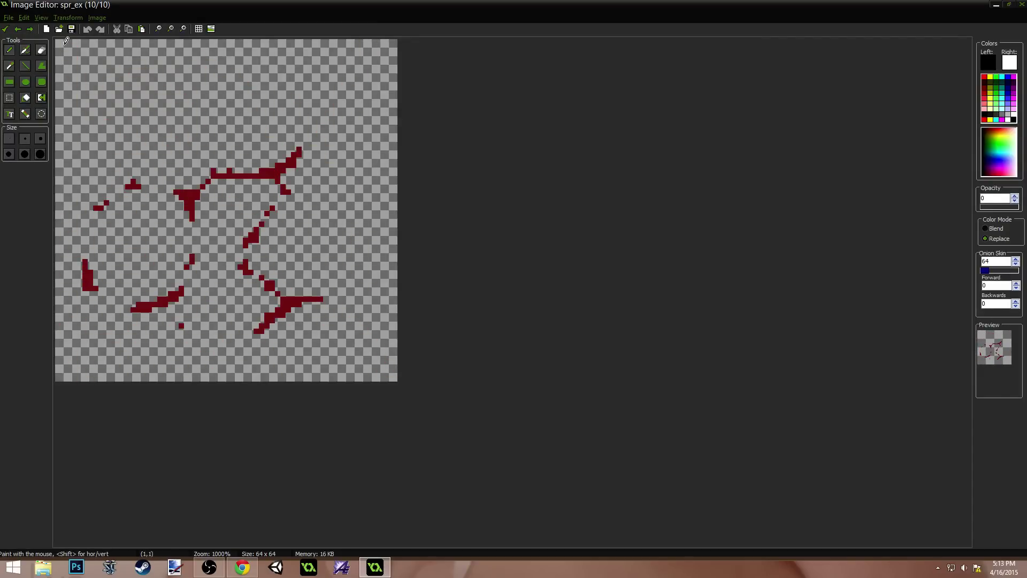
{"action": "left_click", "coordinate": [5, 28]}
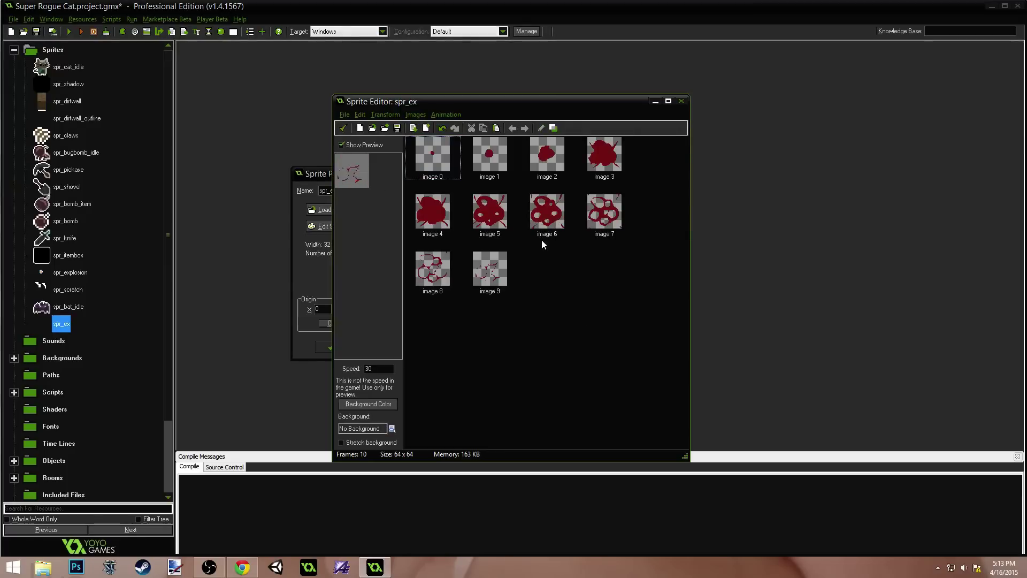
Step: Reopen the first frame enlarged and set the painting colour to light orange with RGB 235, 146, 92
{"action": "double_click", "coordinate": [437, 164]}
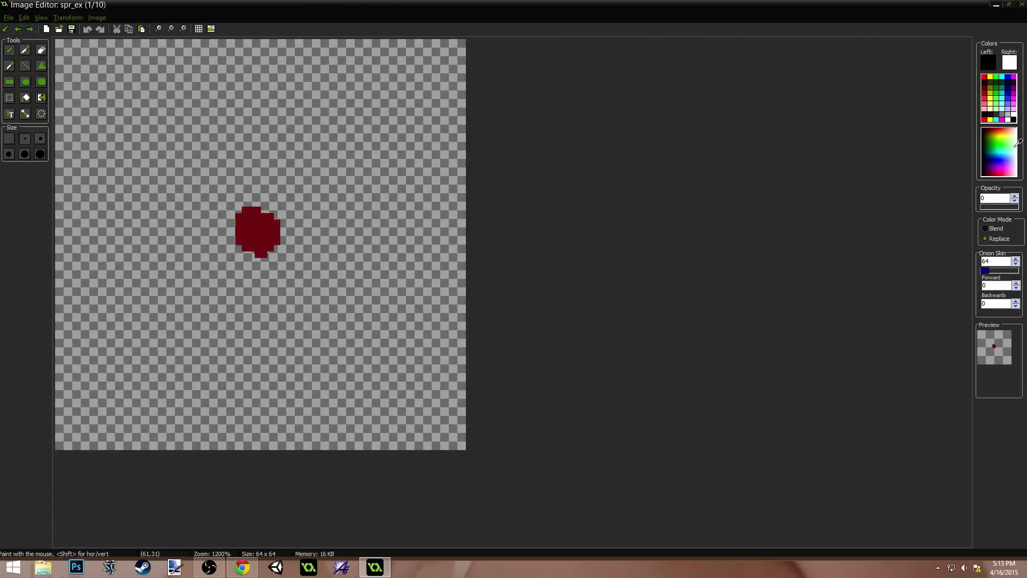
{"action": "left_click", "coordinate": [991, 66]}
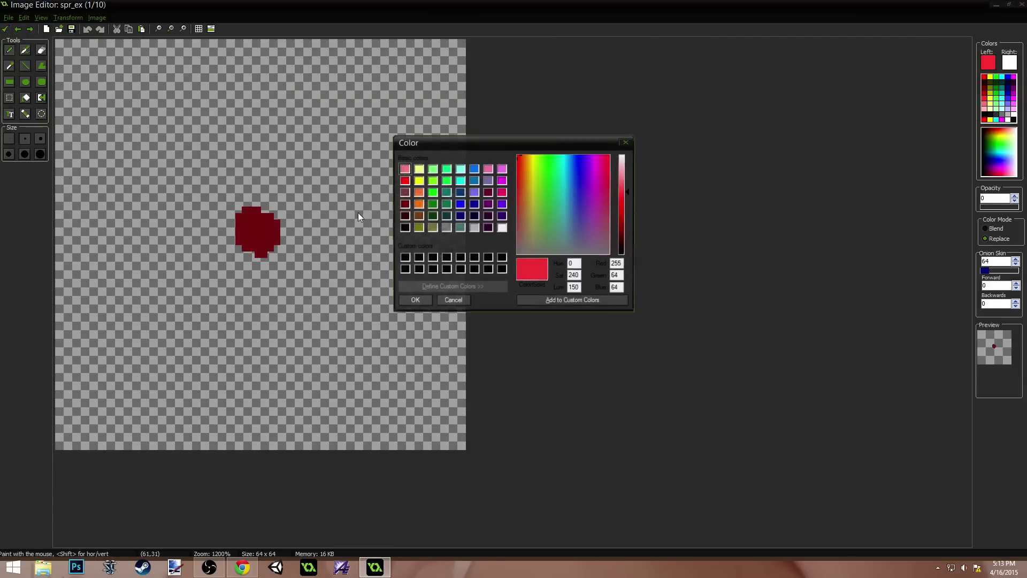
{"action": "left_click_drag", "start_coordinate": [530, 182], "coordinate": [523, 178]}
{"action": "left_click", "coordinate": [625, 198]}
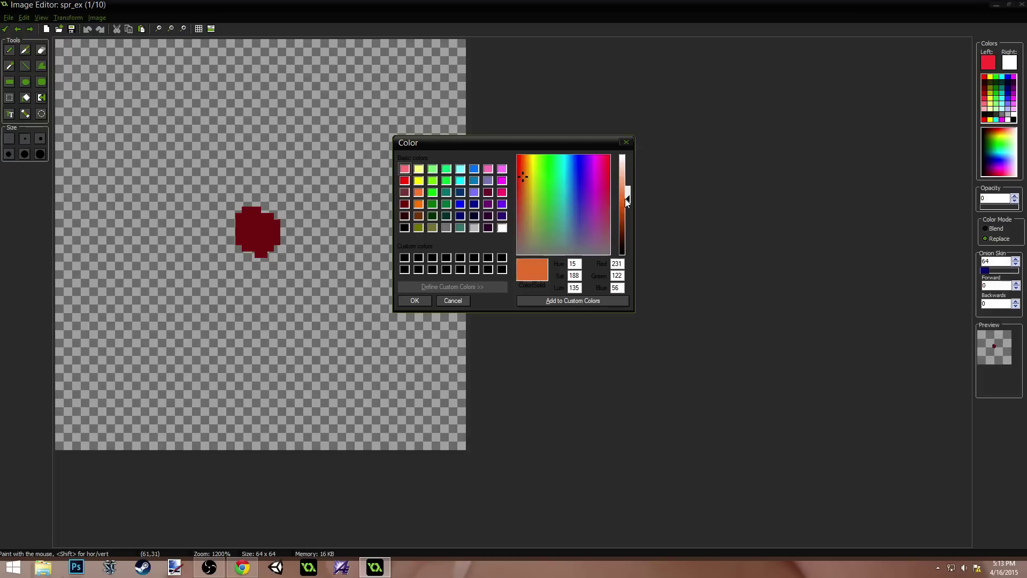
{"action": "left_click_drag", "start_coordinate": [622, 194], "coordinate": [626, 190]}
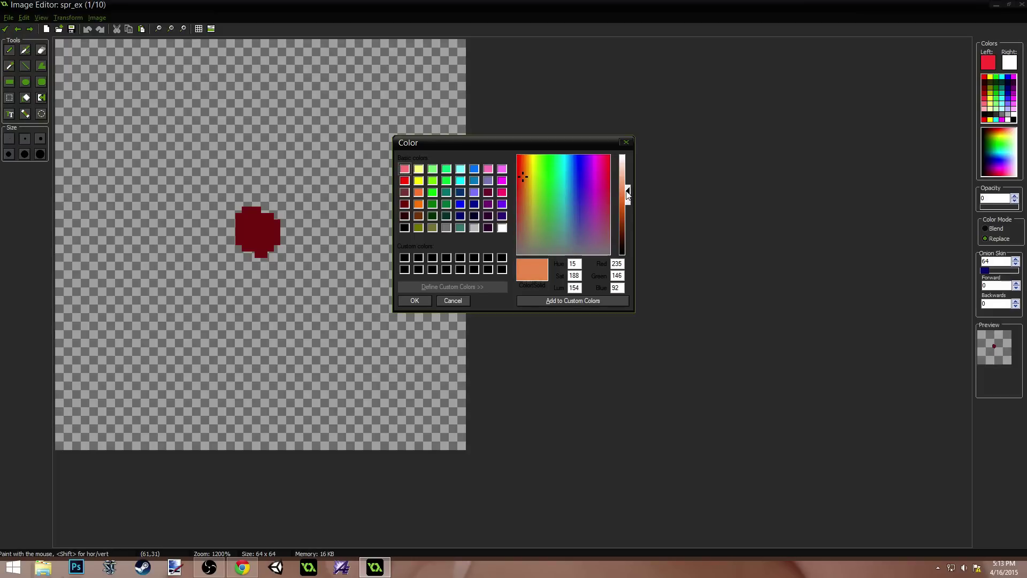
{"action": "left_click", "coordinate": [415, 300]}
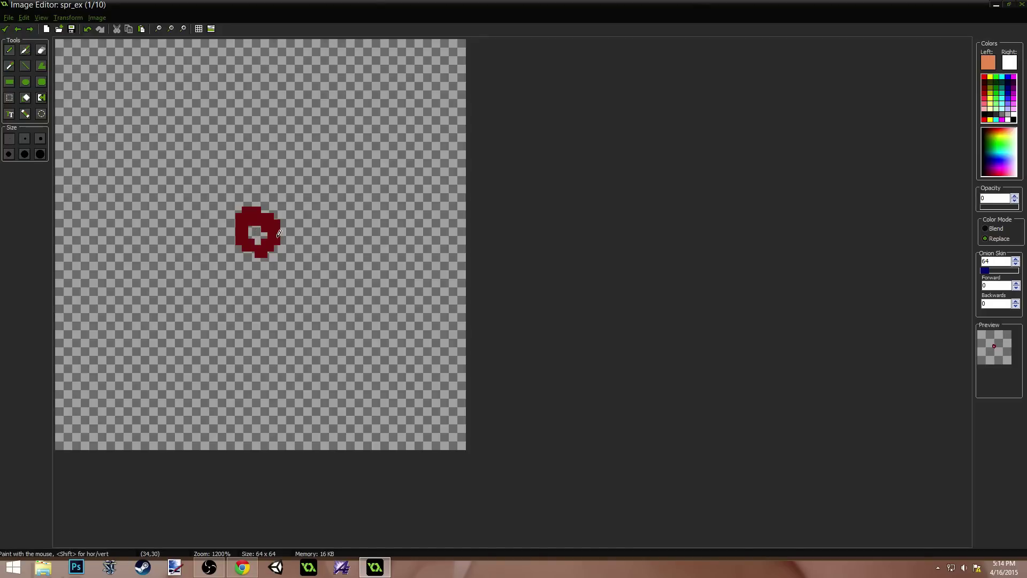
Step: Undo the last transparent stroke, set the opacity to 255, and paint an orange core inside the first frame's blob
{"action": "key", "text": "ctrl+z"}
{"action": "left_click_drag", "start_coordinate": [994, 207], "coordinate": [1018, 207]}
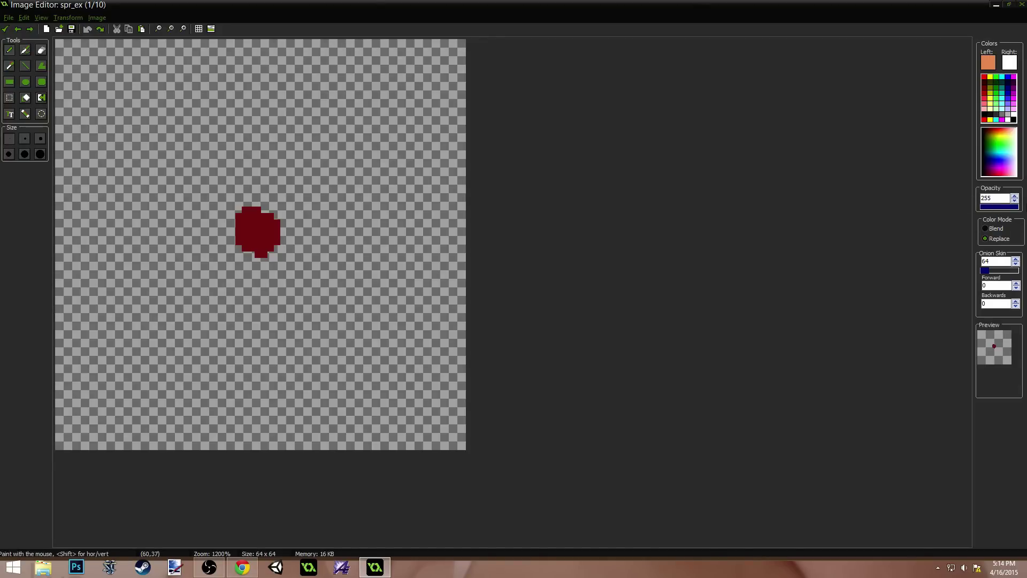
{"action": "left_click_drag", "start_coordinate": [264, 228], "coordinate": [263, 231]}
Step: Compare the first two frames and paint a larger irregular orange core in the middle of the second frame's blob
{"action": "key", "text": "Right"}
{"action": "key", "text": "Left"}
{"action": "key", "text": "Right"}
{"action": "key", "text": "Left"}
{"action": "key", "text": "Right"}
{"action": "key", "text": "Left"}
{"action": "key", "text": "Right"}
{"action": "key", "text": "Left"}
{"action": "key", "text": "Right"}
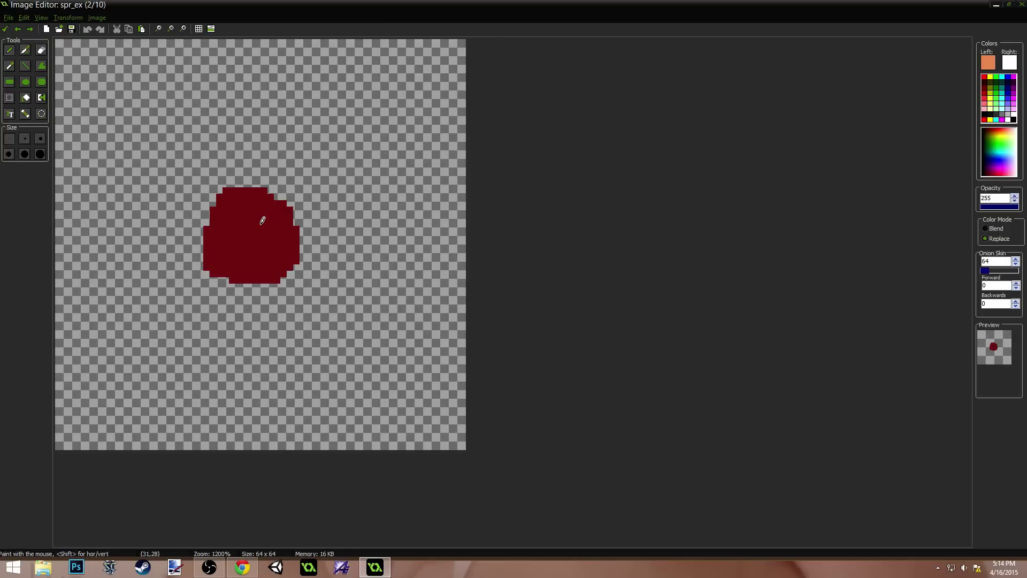
{"action": "left_click_drag", "start_coordinate": [242, 231], "coordinate": [252, 260]}
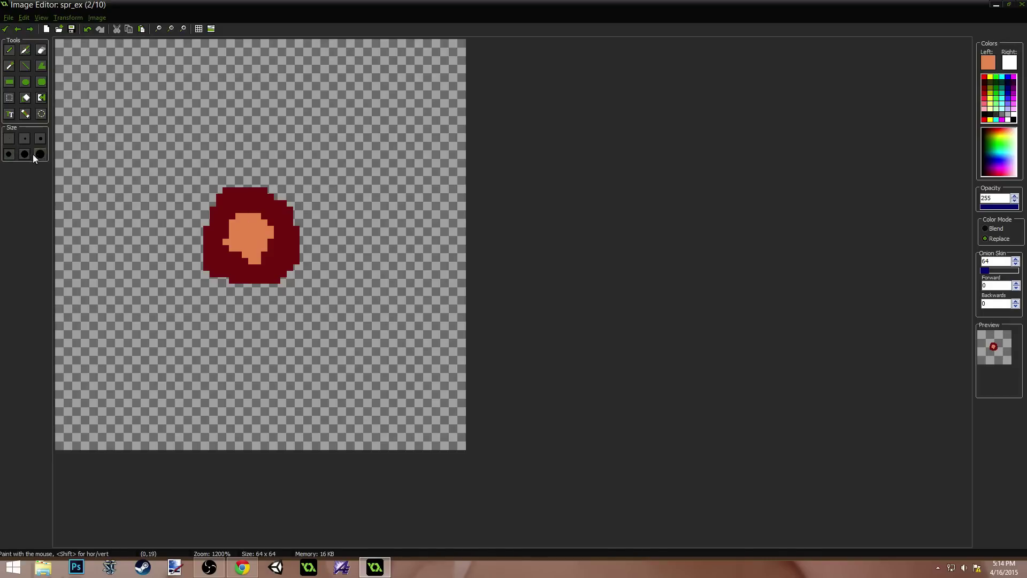
Step: Paint orange patches on the right, top, centre and lower left of the third frame's blob
{"action": "key", "text": "Right"}
{"action": "left_click_drag", "start_coordinate": [276, 229], "coordinate": [293, 229]}
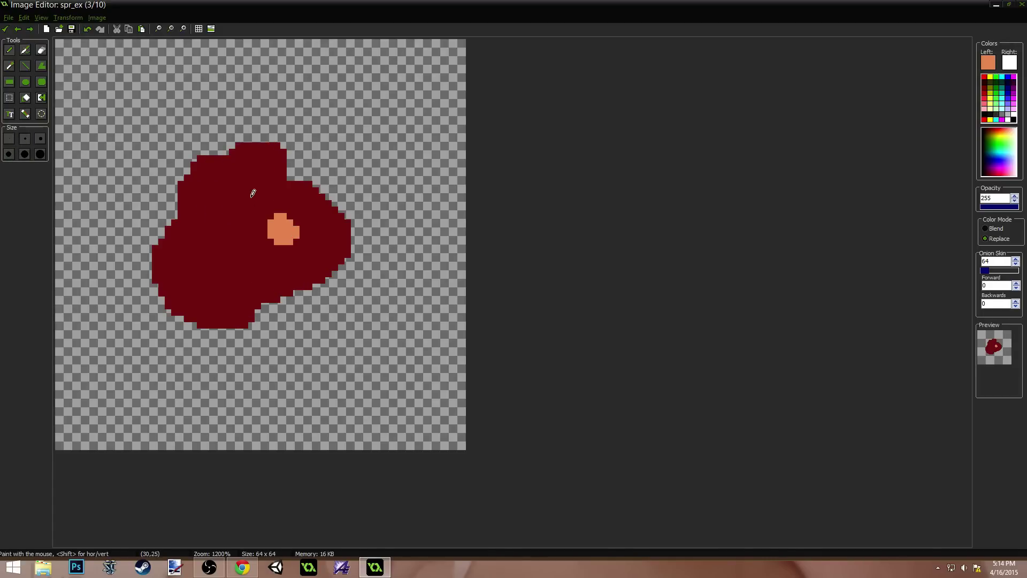
{"action": "left_click_drag", "start_coordinate": [255, 179], "coordinate": [227, 193]}
{"action": "left_click_drag", "start_coordinate": [247, 215], "coordinate": [254, 224]}
{"action": "mouse_move", "coordinate": [204, 259]}
{"action": "left_mouse_down"}
{"action": "mouse_move", "coordinate": [190, 270]}
{"action": "mouse_move", "coordinate": [204, 265]}
{"action": "left_mouse_up"}
Step: Paint five rounded orange patches inside the fourth frame's splat and add orange dabs to the tips of its four long spikes
{"action": "key", "text": "Right"}
{"action": "mouse_move", "coordinate": [316, 255]}
{"action": "left_mouse_down"}
{"action": "mouse_move", "coordinate": [329, 253]}
{"action": "mouse_move", "coordinate": [321, 283]}
{"action": "mouse_move", "coordinate": [343, 267]}
{"action": "left_mouse_up"}
{"action": "mouse_move", "coordinate": [293, 166]}
{"action": "left_mouse_down"}
{"action": "mouse_move", "coordinate": [298, 156]}
{"action": "mouse_move", "coordinate": [284, 171]}
{"action": "left_mouse_up"}
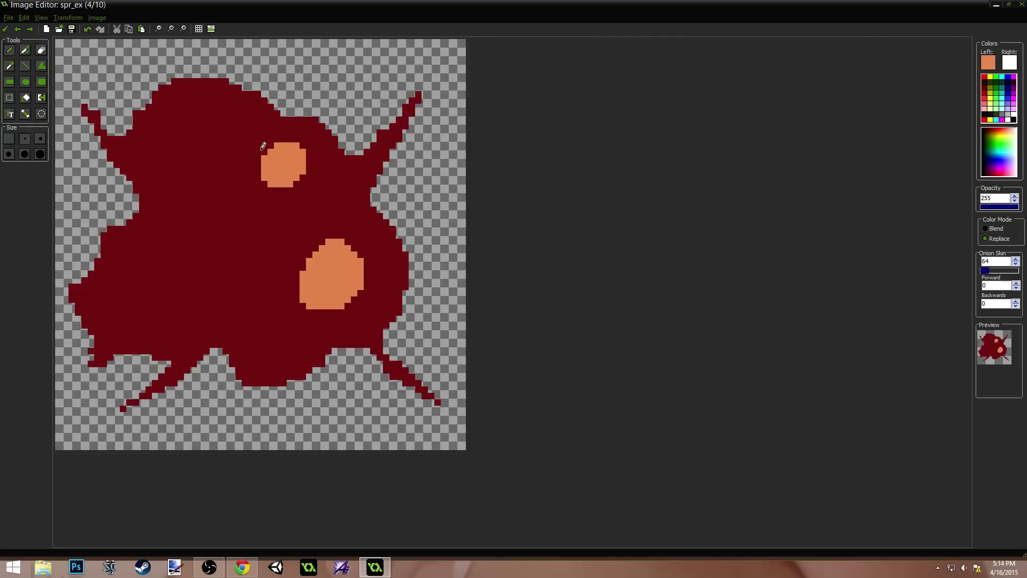
{"action": "mouse_move", "coordinate": [202, 120]}
{"action": "left_mouse_down"}
{"action": "mouse_move", "coordinate": [211, 126]}
{"action": "mouse_move", "coordinate": [167, 145]}
{"action": "mouse_move", "coordinate": [218, 132]}
{"action": "left_mouse_up"}
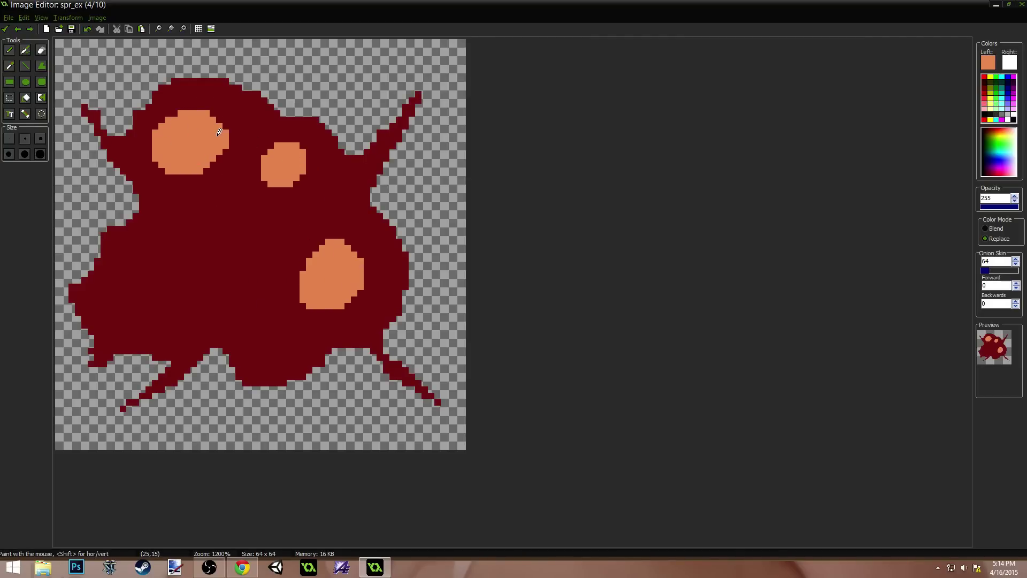
{"action": "left_click_drag", "start_coordinate": [170, 280], "coordinate": [158, 287]}
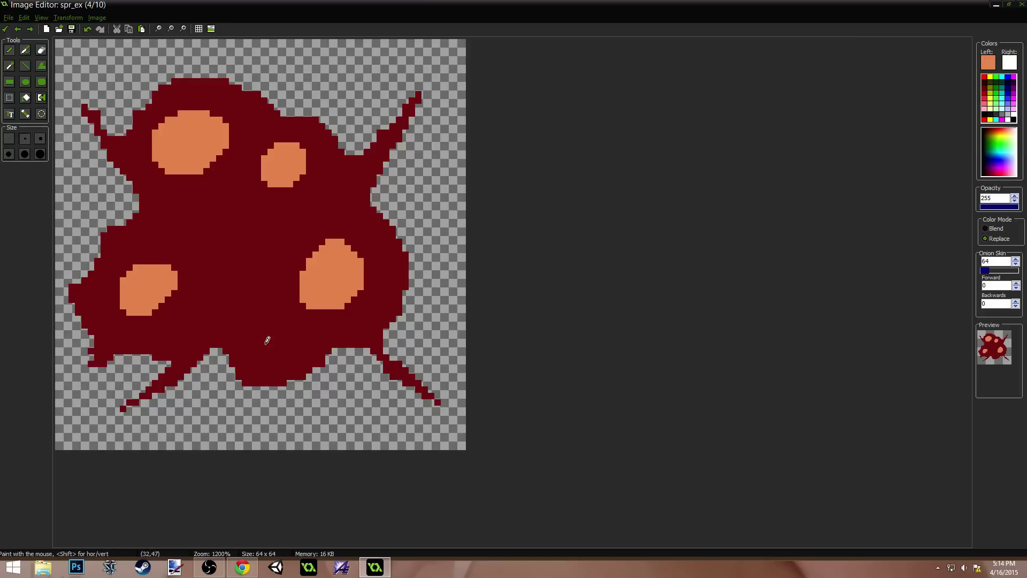
{"action": "mouse_move", "coordinate": [267, 340]}
{"action": "left_mouse_down"}
{"action": "mouse_move", "coordinate": [279, 337]}
{"action": "mouse_move", "coordinate": [274, 322]}
{"action": "left_mouse_up"}
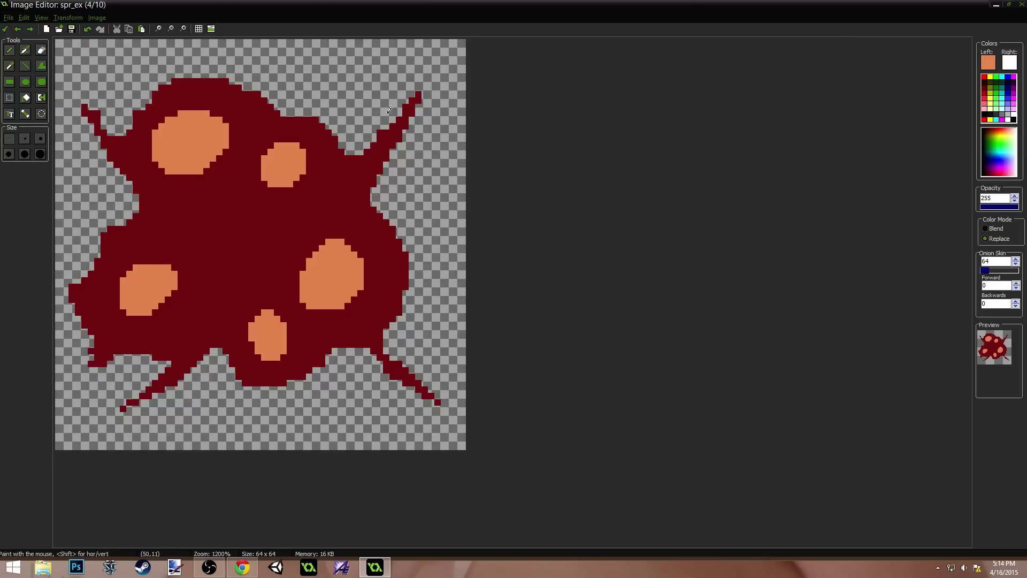
{"action": "left_click", "coordinate": [82, 103]}
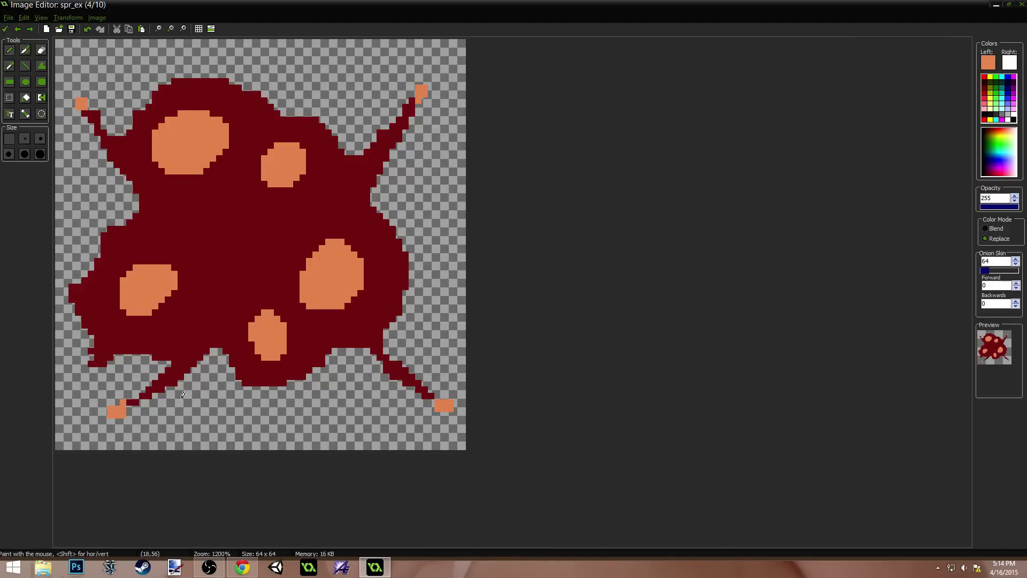
Step: Add orange tips to the fifth frame's three left spikes and paint two orange patches across its upper part, matching the fourth frame
{"action": "key", "text": "Right"}
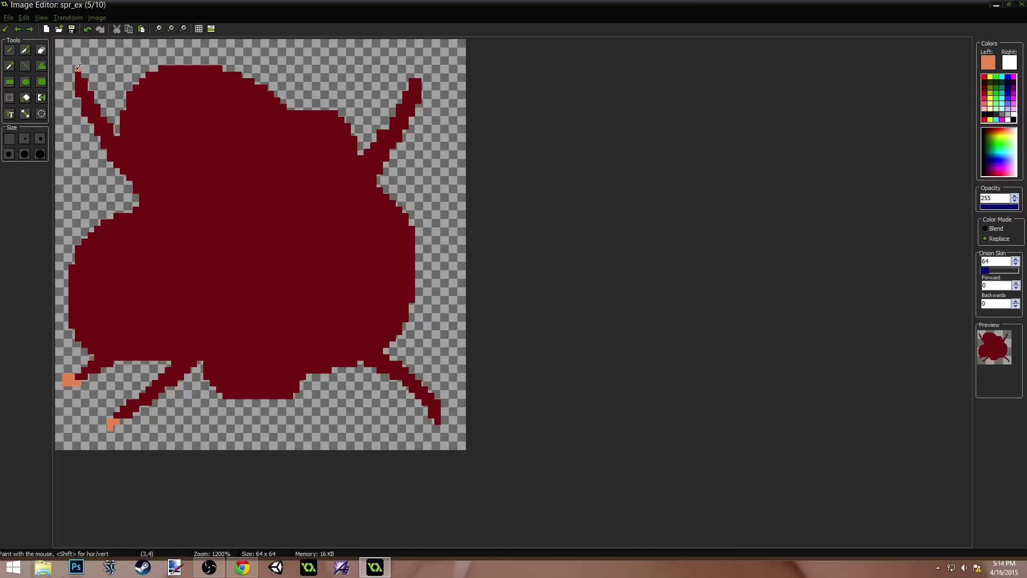
{"action": "key", "text": "Left"}
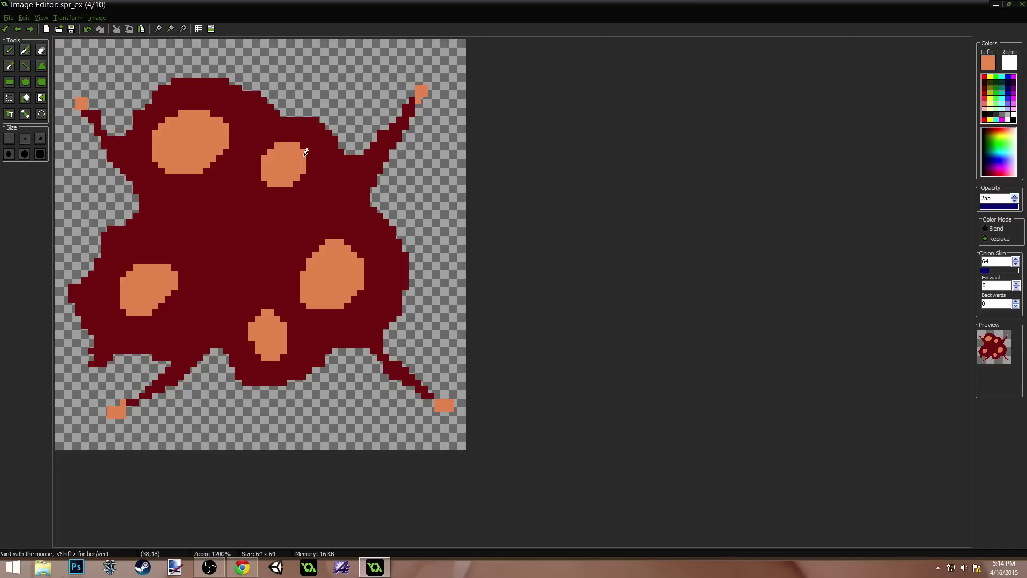
{"action": "key", "text": "Right"}
{"action": "mouse_move", "coordinate": [213, 110]}
{"action": "left_mouse_down"}
{"action": "mouse_move", "coordinate": [180, 102]}
{"action": "mouse_move", "coordinate": [207, 140]}
{"action": "mouse_move", "coordinate": [219, 126]}
{"action": "left_mouse_up"}
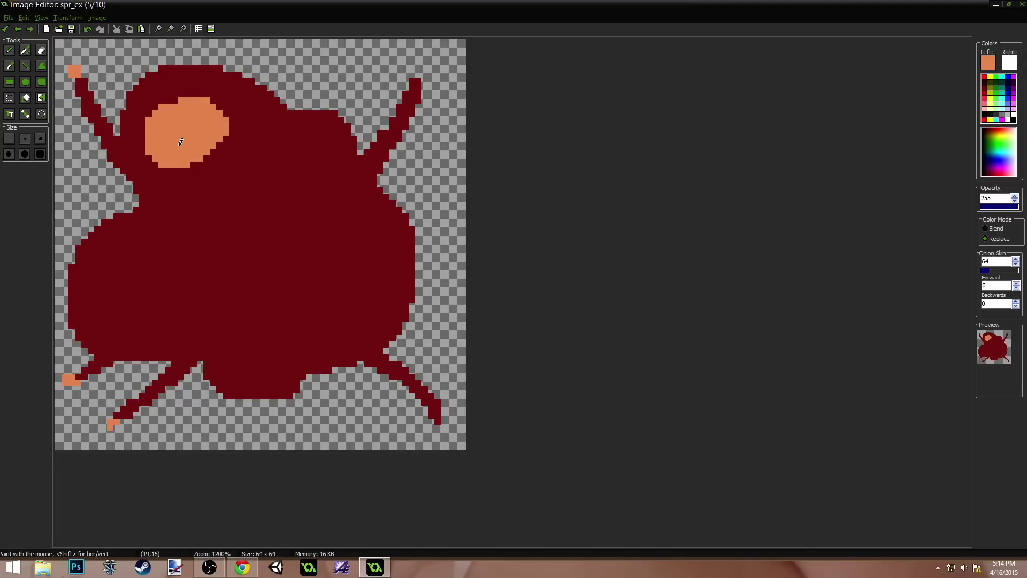
{"action": "key", "text": "Left"}
{"action": "key", "text": "Right"}
{"action": "mouse_move", "coordinate": [281, 150]}
{"action": "left_mouse_down"}
{"action": "mouse_move", "coordinate": [295, 163]}
{"action": "mouse_move", "coordinate": [263, 162]}
{"action": "left_mouse_up"}
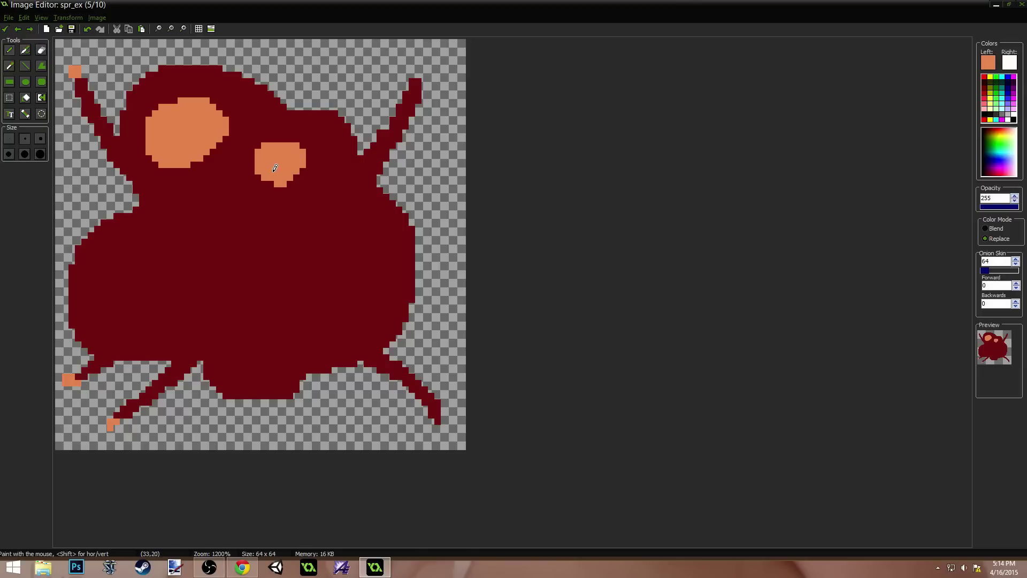
Step: Paint a large orange patch on the right side of the fifth frame and enlarge the upper-right patch
{"action": "key", "text": "Left"}
{"action": "key", "text": "Right"}
{"action": "mouse_move", "coordinate": [347, 257]}
{"action": "left_mouse_down"}
{"action": "mouse_move", "coordinate": [326, 277]}
{"action": "mouse_move", "coordinate": [361, 303]}
{"action": "mouse_move", "coordinate": [321, 248]}
{"action": "mouse_move", "coordinate": [330, 277]}
{"action": "left_mouse_up"}
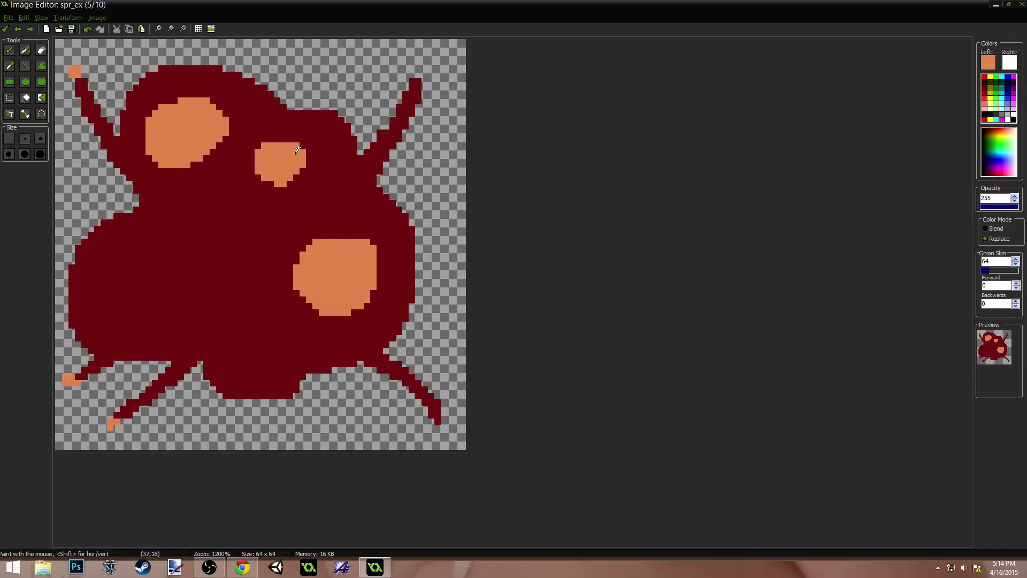
{"action": "left_click_drag", "start_coordinate": [298, 150], "coordinate": [295, 182]}
Step: Paint an orange patch in the fifth frame's bottom lobe, comparing its placement with the neighbouring frames
{"action": "key", "text": "Left"}
{"action": "key", "text": "Right"}
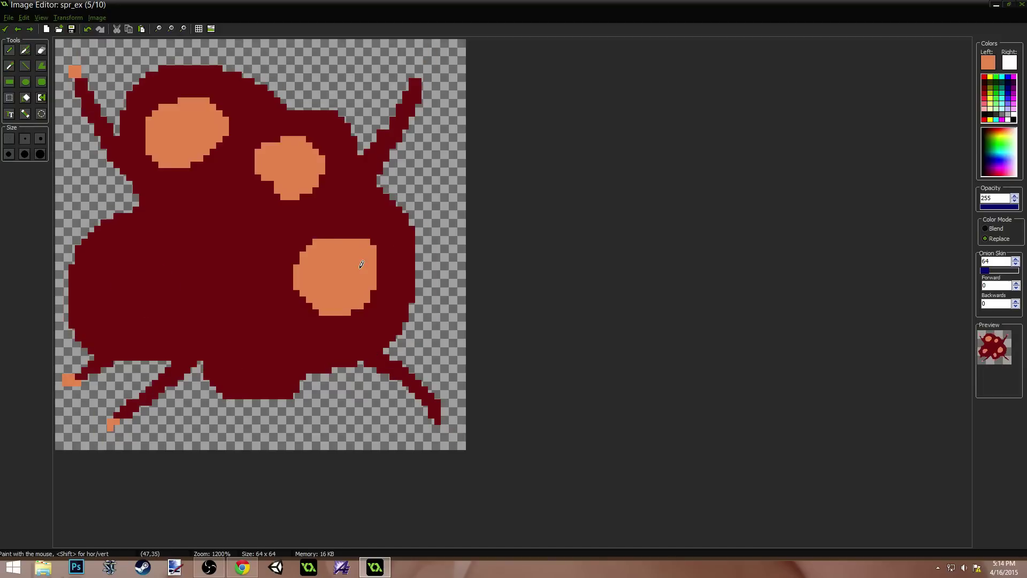
{"action": "key", "text": "Right"}
{"action": "key", "text": "Left"}
{"action": "mouse_move", "coordinate": [274, 323]}
{"action": "left_mouse_down"}
{"action": "mouse_move", "coordinate": [238, 356]}
{"action": "mouse_move", "coordinate": [276, 331]}
{"action": "left_mouse_up"}
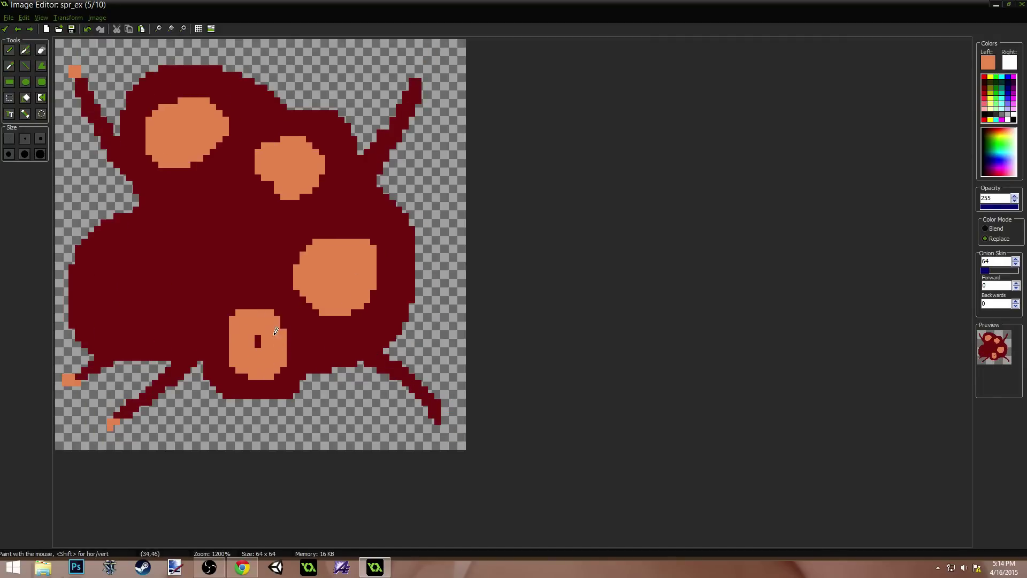
{"action": "key", "text": "Right"}
{"action": "key", "text": "Left"}
{"action": "key", "text": "Left"}
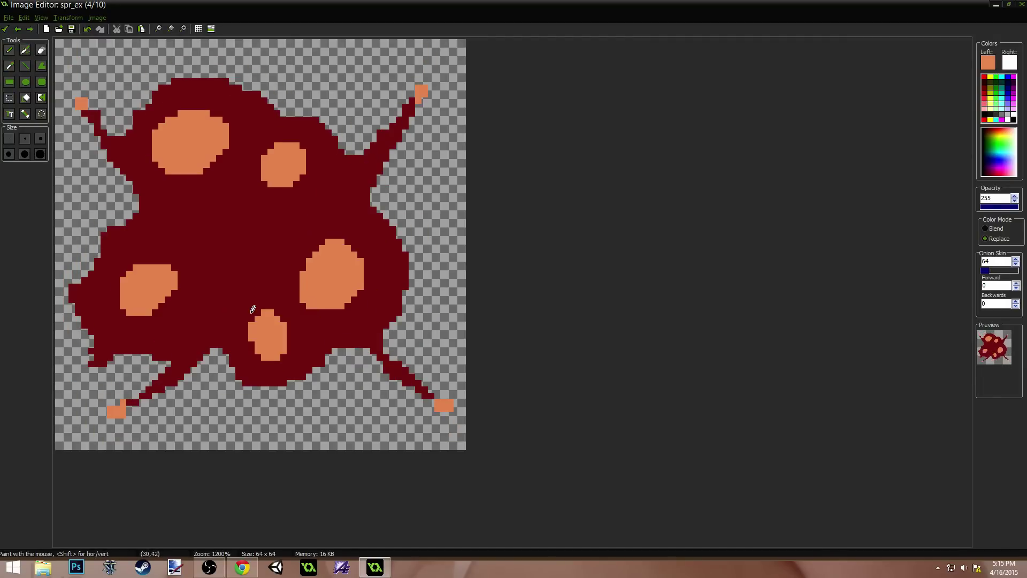
Step: Paint a rounded orange patch in the fifth frame's left lobe and compare it with the neighbouring frames
{"action": "key", "text": "Right"}
{"action": "left_click", "coordinate": [154, 264]}
{"action": "mouse_move", "coordinate": [156, 260]}
{"action": "left_mouse_down"}
{"action": "mouse_move", "coordinate": [137, 321]}
{"action": "mouse_move", "coordinate": [137, 300]}
{"action": "left_mouse_up"}
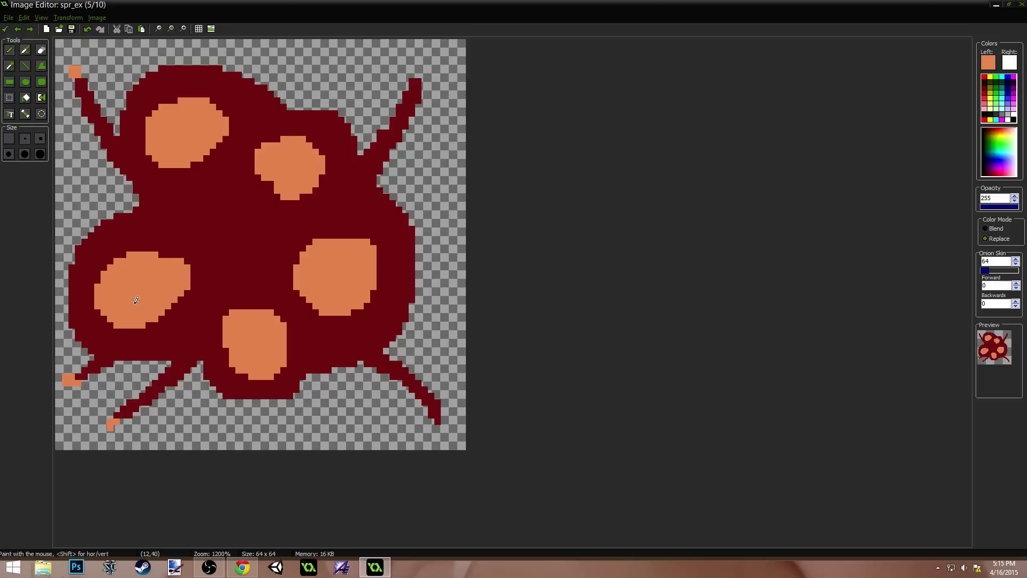
{"action": "key", "text": "Right"}
{"action": "key", "text": "Left"}
{"action": "key", "text": "Left"}
{"action": "key", "text": "Left"}
{"action": "key", "text": "Left"}
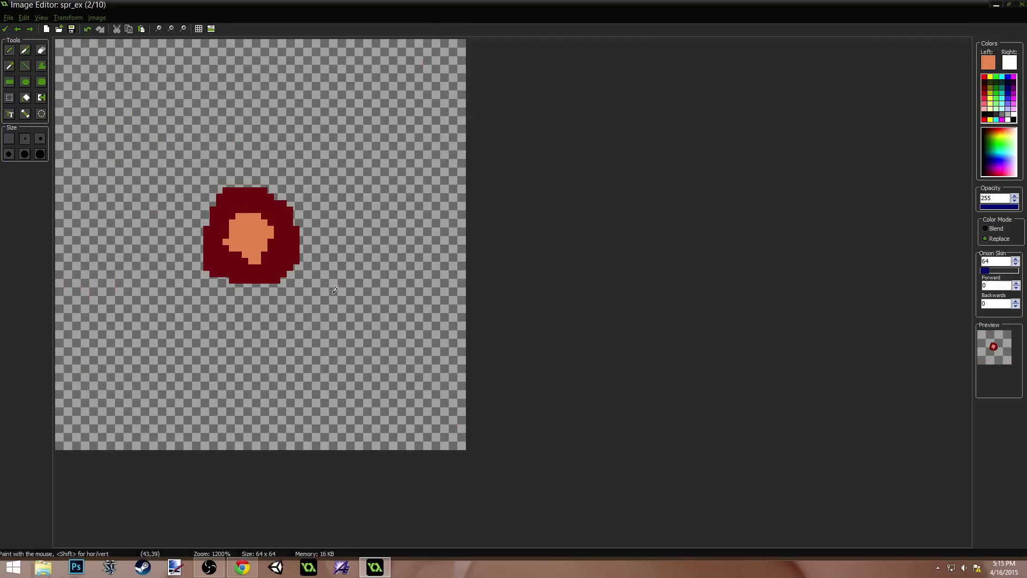
Step: Try a small orange patch at the centre of the fourth frame's splat and paint it over in dark red
{"action": "key", "text": "Right"}
{"action": "key", "text": "Right"}
{"action": "key", "text": "Left"}
{"action": "key", "text": "Right"}
{"action": "mouse_move", "coordinate": [273, 225]}
{"action": "left_mouse_down"}
{"action": "mouse_move", "coordinate": [263, 219]}
{"action": "mouse_move", "coordinate": [275, 235]}
{"action": "left_mouse_up"}
{"action": "key", "text": "Left"}
{"action": "key", "text": "Right"}
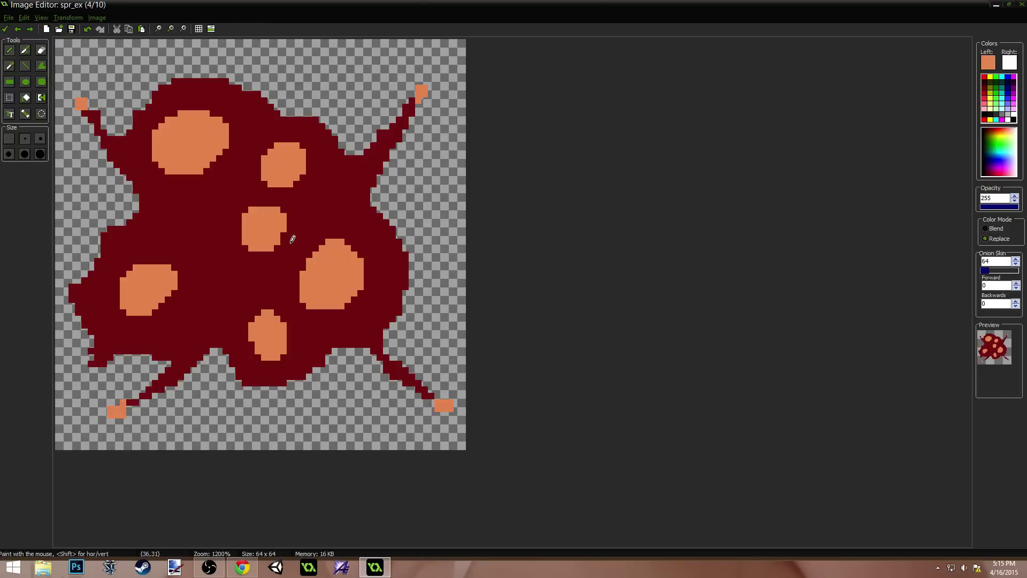
{"action": "left_click", "coordinate": [287, 214], "text": "ctrl"}
{"action": "mouse_move", "coordinate": [287, 214]}
{"action": "left_mouse_down"}
{"action": "mouse_move", "coordinate": [260, 231]}
{"action": "mouse_move", "coordinate": [293, 223]}
{"action": "mouse_move", "coordinate": [239, 227]}
{"action": "left_mouse_up"}
Step: Shrink the second frame's orange patch by painting dark red over its edges, checking it against the first and third frames
{"action": "key", "text": "Left"}
{"action": "key", "text": "ctrl+z"}
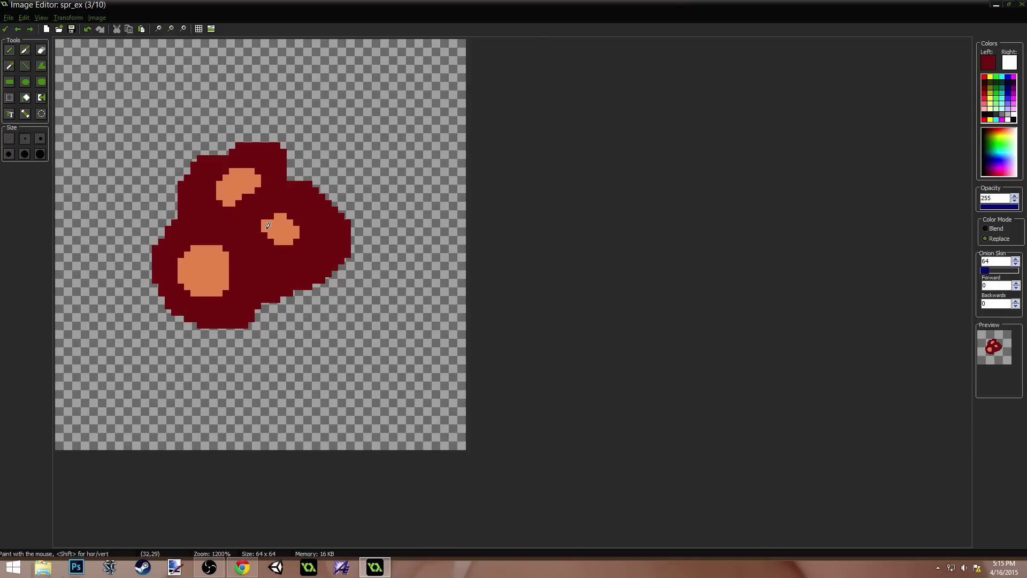
{"action": "key", "text": "Left"}
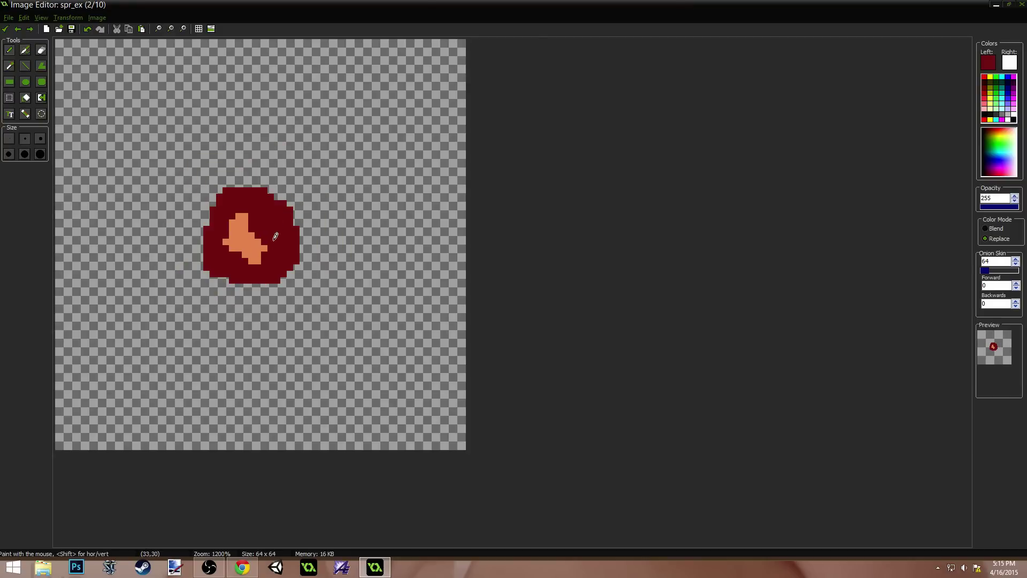
{"action": "key", "text": "Left"}
{"action": "key", "text": "Right"}
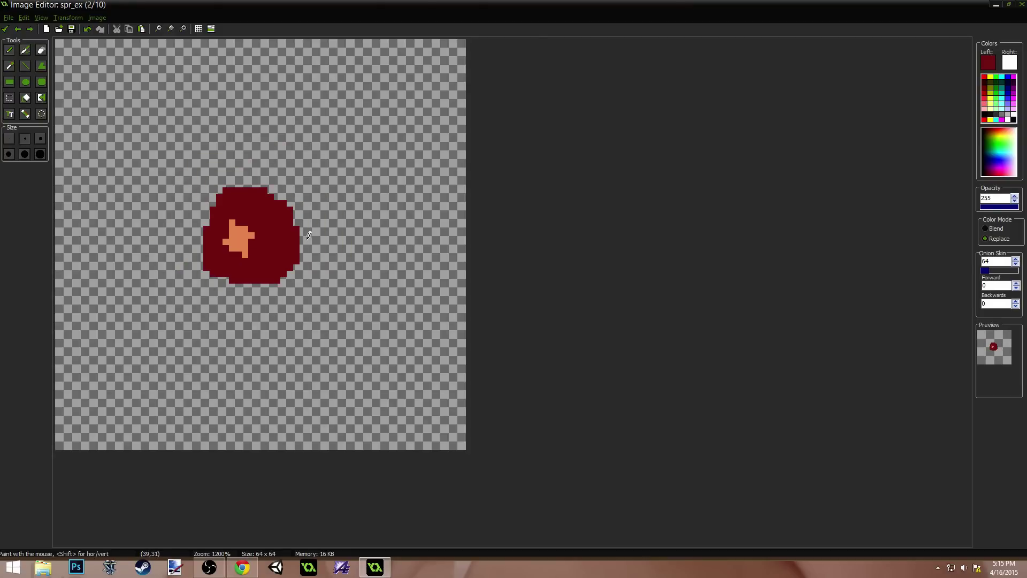
{"action": "key", "text": "Right"}
{"action": "key", "text": "Right"}
{"action": "key", "text": "Left"}
{"action": "key", "text": "Left"}
Step: Pick up the orange again and extend the second frame's patch toward the blob's lower left
{"action": "left_click", "coordinate": [236, 239], "text": "ctrl"}
{"action": "left_click_drag", "start_coordinate": [229, 238], "coordinate": [243, 254]}
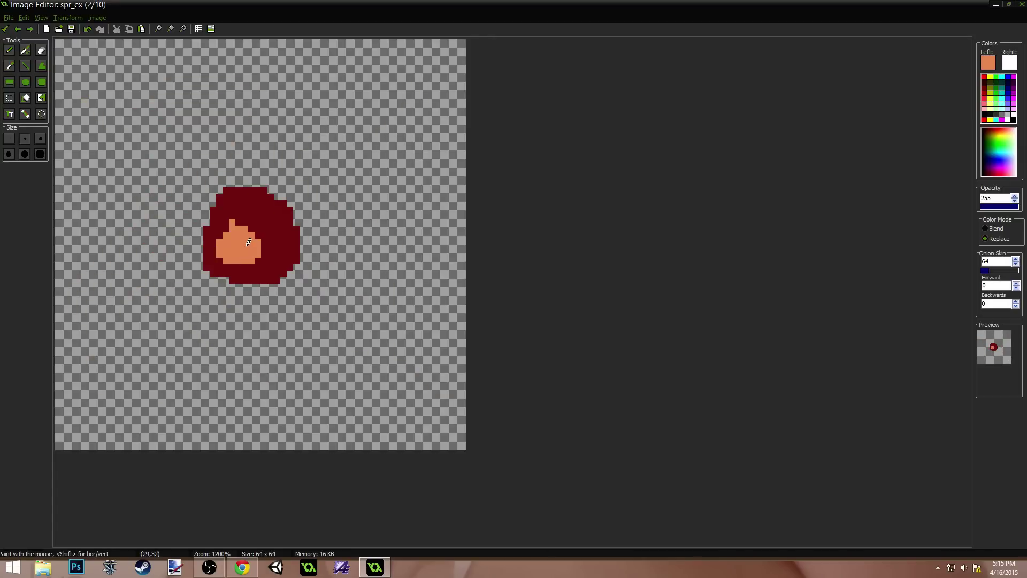
{"action": "key", "text": "Left"}
{"action": "key", "text": "Right"}
{"action": "key", "text": "Right"}
{"action": "key", "text": "Right"}
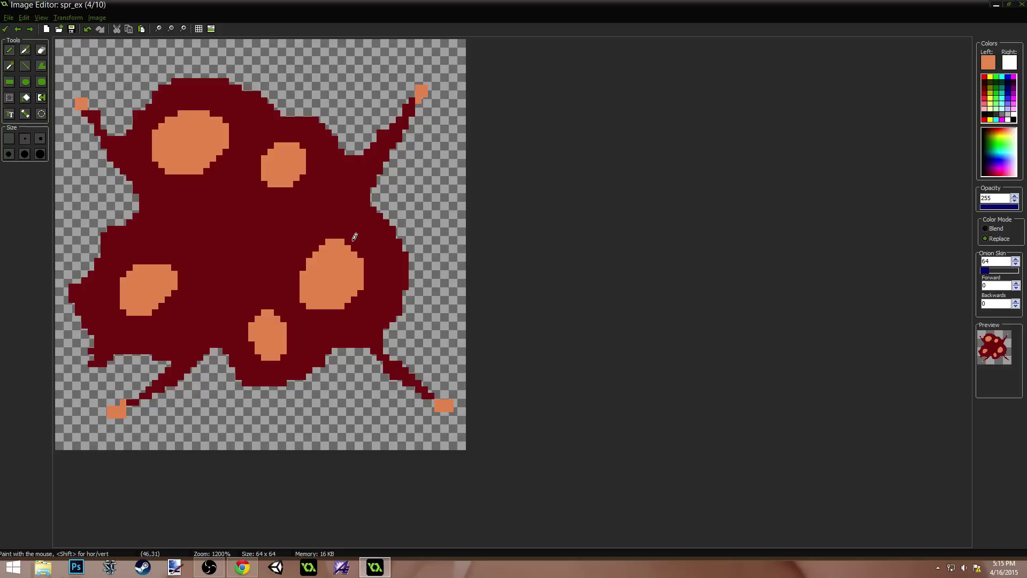
Step: Enlarge all five orange patches in the fifth frame so they fill more of each lobe
{"action": "key", "text": "Right"}
{"action": "key", "text": "Right"}
{"action": "key", "text": "Left"}
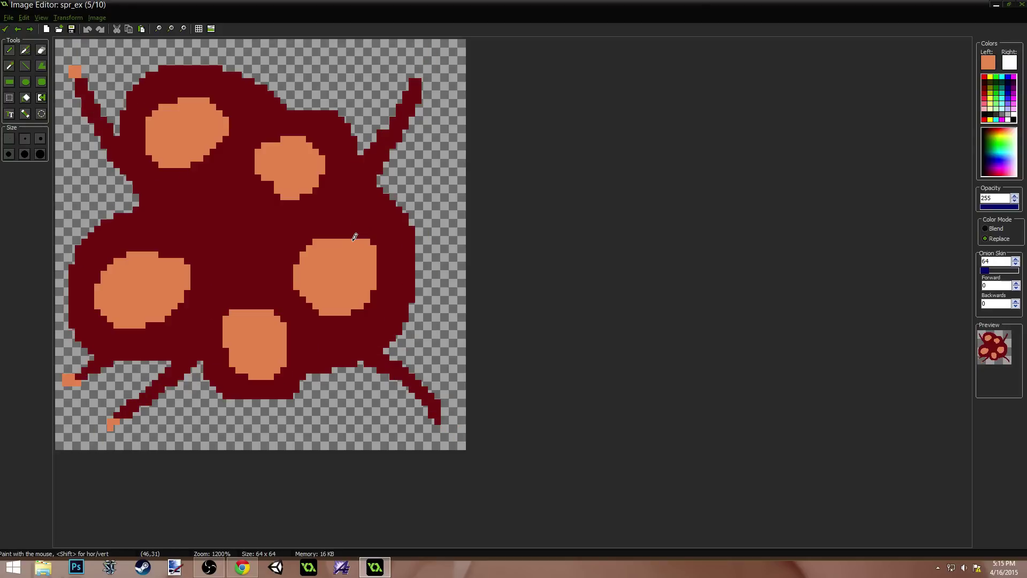
{"action": "mouse_move", "coordinate": [332, 233]}
{"action": "left_mouse_down"}
{"action": "mouse_move", "coordinate": [356, 228]}
{"action": "mouse_move", "coordinate": [393, 279]}
{"action": "mouse_move", "coordinate": [315, 291]}
{"action": "mouse_move", "coordinate": [292, 217]}
{"action": "mouse_move", "coordinate": [252, 174]}
{"action": "mouse_move", "coordinate": [327, 148]}
{"action": "left_mouse_up"}
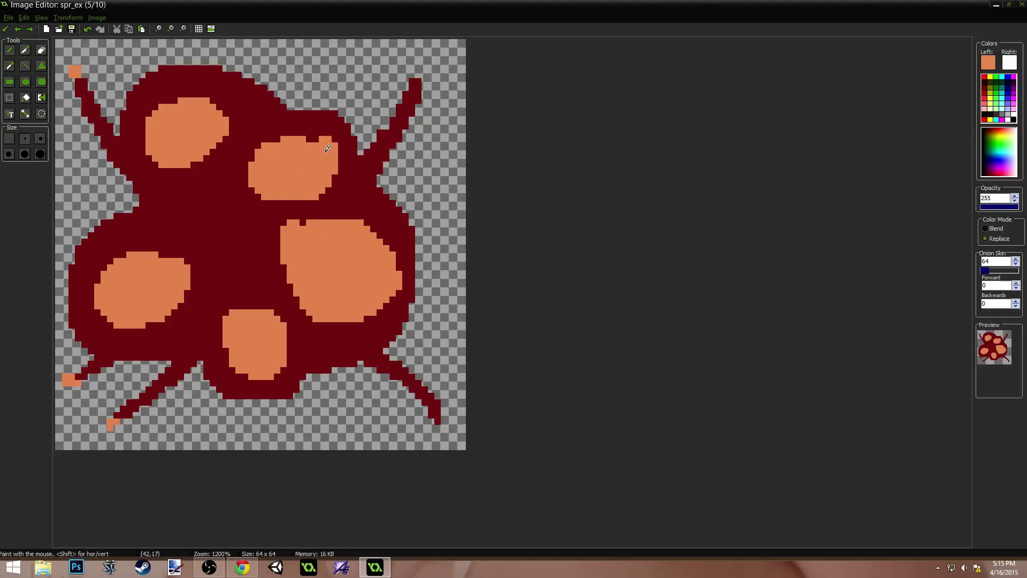
{"action": "mouse_move", "coordinate": [229, 124]}
{"action": "left_mouse_down"}
{"action": "mouse_move", "coordinate": [179, 87]}
{"action": "mouse_move", "coordinate": [168, 142]}
{"action": "left_mouse_up"}
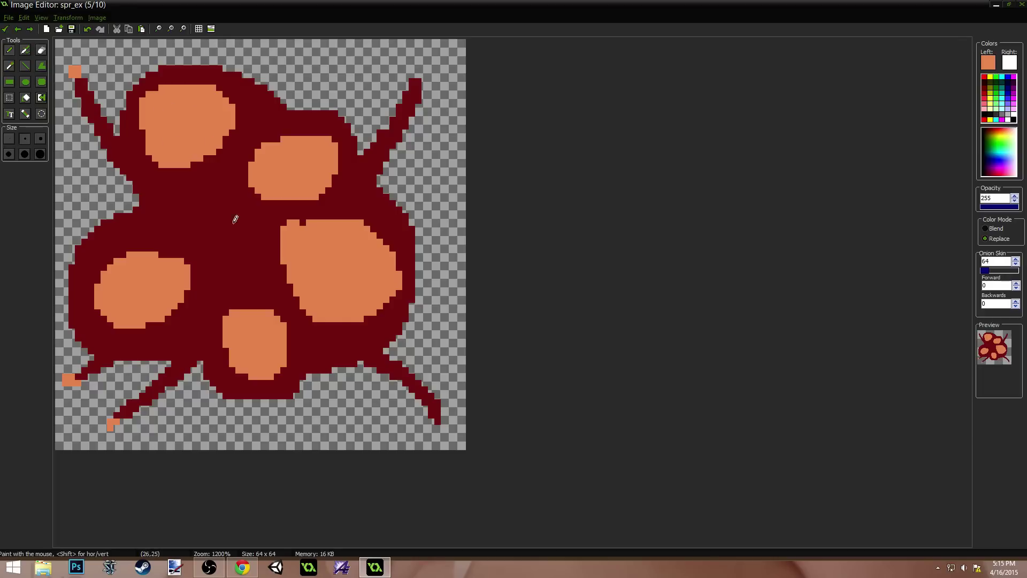
{"action": "mouse_move", "coordinate": [262, 315]}
{"action": "left_mouse_down"}
{"action": "mouse_move", "coordinate": [220, 337]}
{"action": "mouse_move", "coordinate": [276, 353]}
{"action": "left_mouse_up"}
{"action": "mouse_move", "coordinate": [168, 235]}
{"action": "left_mouse_down"}
{"action": "mouse_move", "coordinate": [147, 236]}
{"action": "mouse_move", "coordinate": [130, 262]}
{"action": "mouse_move", "coordinate": [125, 248]}
{"action": "mouse_move", "coordinate": [116, 311]}
{"action": "mouse_move", "coordinate": [117, 267]}
{"action": "left_mouse_up"}
{"action": "key", "text": "ctrl+z"}
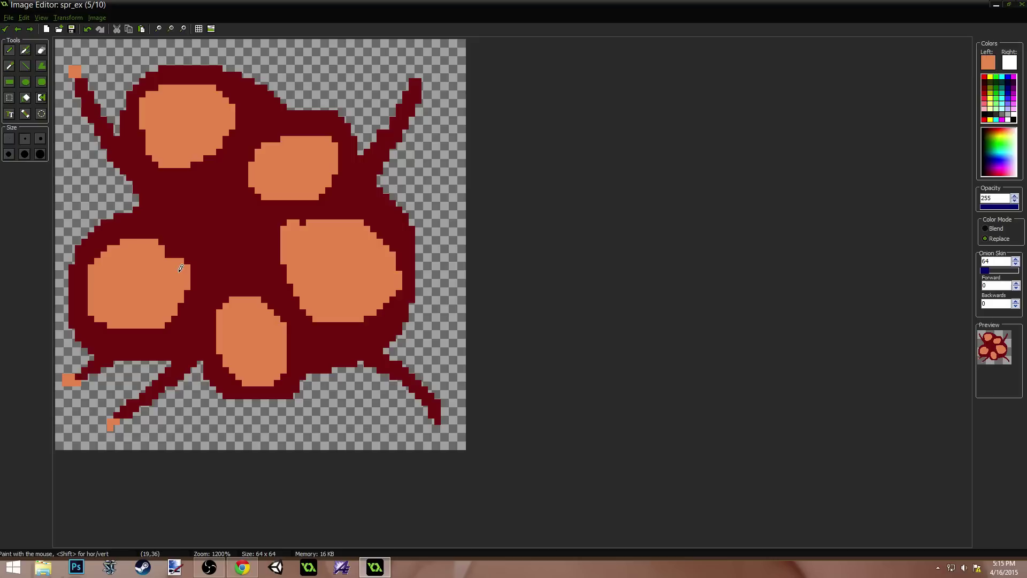
{"action": "left_click_drag", "start_coordinate": [179, 271], "coordinate": [167, 244]}
Step: Draw orange outlines around the four holes in the sixth frame and a fifth outline in its upper-right lobe
{"action": "key", "text": "Left"}
{"action": "key", "text": "Right"}
{"action": "key", "text": "Right"}
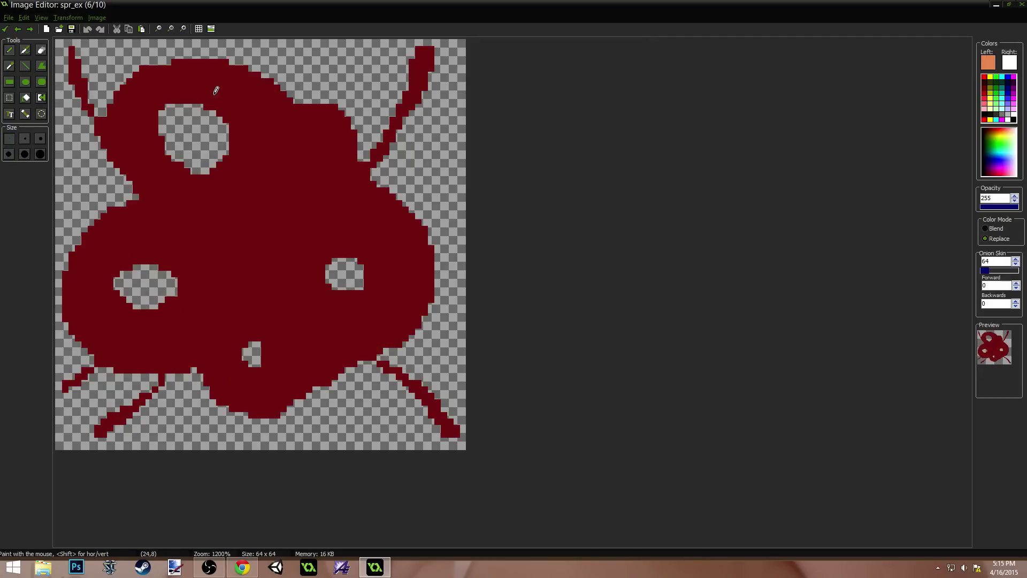
{"action": "key", "text": "Left"}
{"action": "key", "text": "Right"}
{"action": "mouse_move", "coordinate": [190, 81]}
{"action": "left_mouse_down"}
{"action": "mouse_move", "coordinate": [136, 107]}
{"action": "mouse_move", "coordinate": [140, 156]}
{"action": "mouse_move", "coordinate": [214, 189]}
{"action": "left_mouse_up"}
{"action": "left_click_drag", "start_coordinate": [264, 135], "coordinate": [218, 85]}
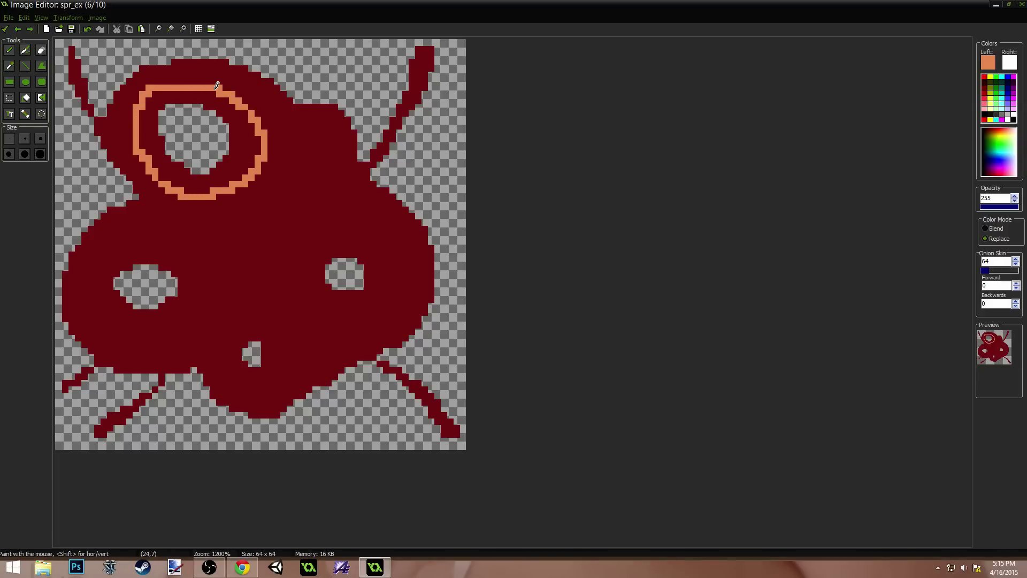
{"action": "mouse_move", "coordinate": [331, 139]}
{"action": "left_mouse_down"}
{"action": "mouse_move", "coordinate": [272, 157]}
{"action": "mouse_move", "coordinate": [298, 188]}
{"action": "mouse_move", "coordinate": [335, 144]}
{"action": "left_mouse_up"}
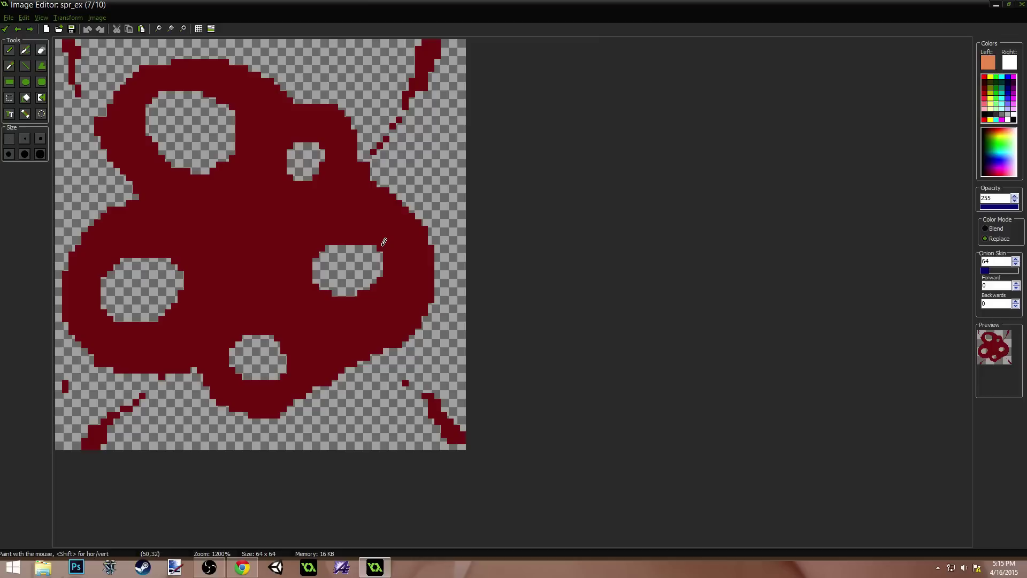
{"action": "mouse_move", "coordinate": [397, 250]}
{"action": "left_mouse_down"}
{"action": "mouse_move", "coordinate": [386, 230]}
{"action": "mouse_move", "coordinate": [281, 259]}
{"action": "mouse_move", "coordinate": [302, 303]}
{"action": "mouse_move", "coordinate": [399, 297]}
{"action": "mouse_move", "coordinate": [400, 262]}
{"action": "left_mouse_up"}
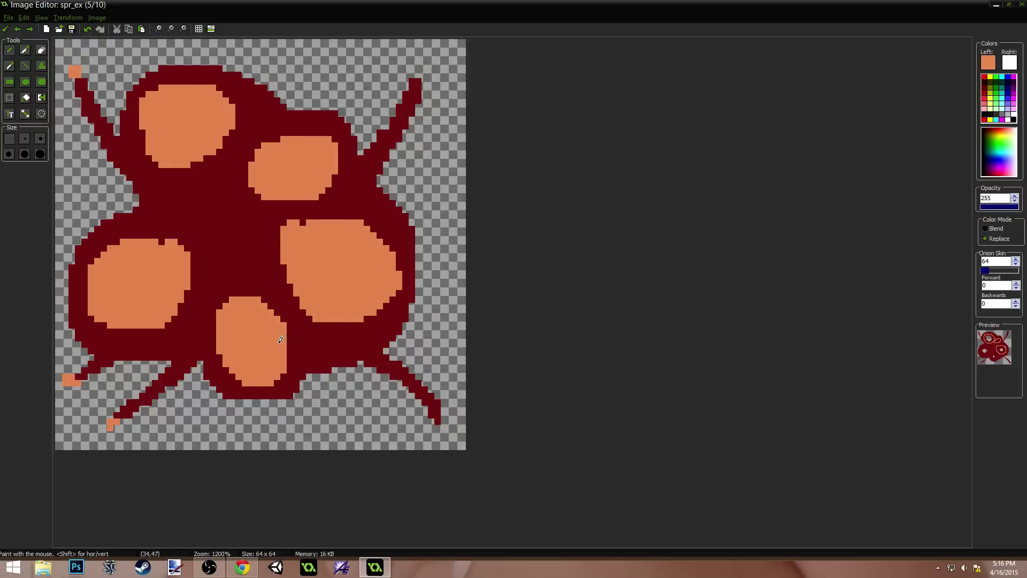
{"action": "mouse_move", "coordinate": [273, 320]}
{"action": "left_mouse_down"}
{"action": "mouse_move", "coordinate": [224, 315]}
{"action": "mouse_move", "coordinate": [214, 361]}
{"action": "mouse_move", "coordinate": [250, 398]}
{"action": "mouse_move", "coordinate": [291, 381]}
{"action": "mouse_move", "coordinate": [280, 319]}
{"action": "left_mouse_up"}
{"action": "mouse_move", "coordinate": [176, 235]}
{"action": "left_mouse_down"}
{"action": "mouse_move", "coordinate": [92, 251]}
{"action": "mouse_move", "coordinate": [82, 302]}
{"action": "mouse_move", "coordinate": [125, 344]}
{"action": "mouse_move", "coordinate": [176, 330]}
{"action": "mouse_move", "coordinate": [202, 289]}
{"action": "mouse_move", "coordinate": [179, 234]}
{"action": "left_mouse_up"}
Step: Flood-fill the dark-red areas inside the sixth frame's five orange outlines with orange, keeping the holes transparent
{"action": "key", "text": "f"}
{"action": "left_click", "coordinate": [107, 269]}
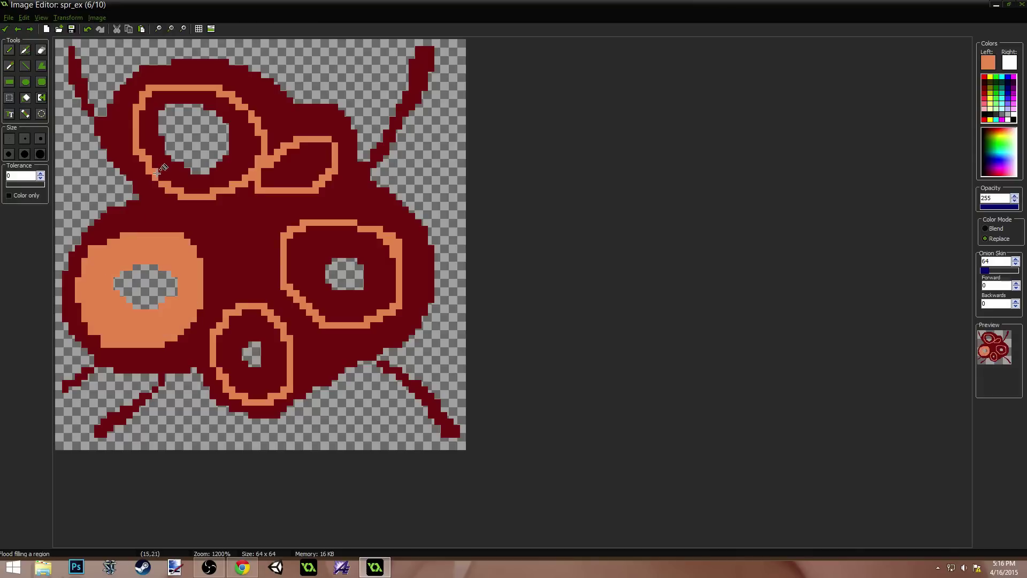
{"action": "left_click", "coordinate": [157, 160]}
{"action": "left_click", "coordinate": [321, 160]}
{"action": "left_click", "coordinate": [350, 242]}
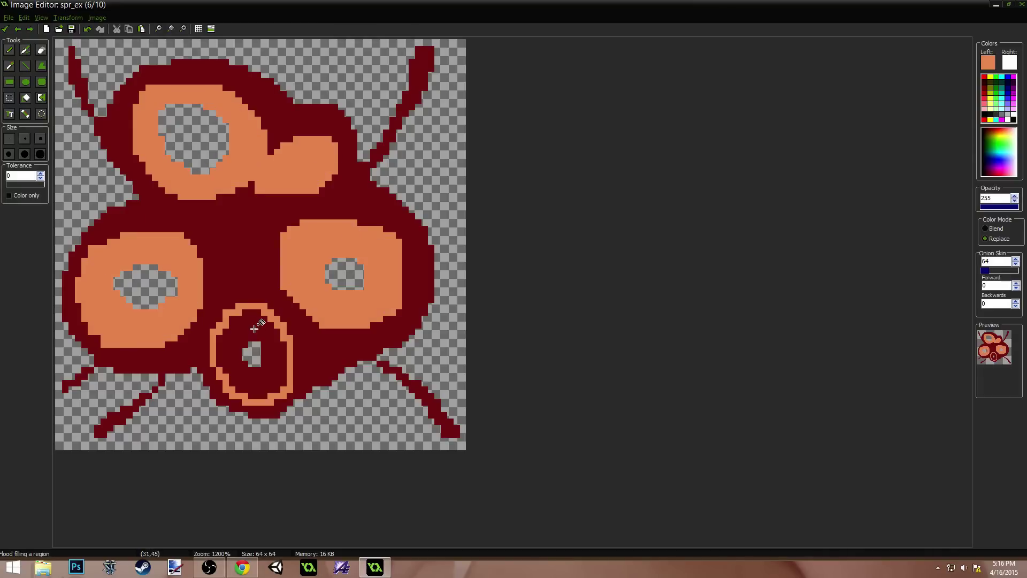
{"action": "left_click", "coordinate": [256, 327]}
Step: Switch back to the pencil and paint orange tips on the sixth frame's five spikes
{"action": "key", "text": "Left"}
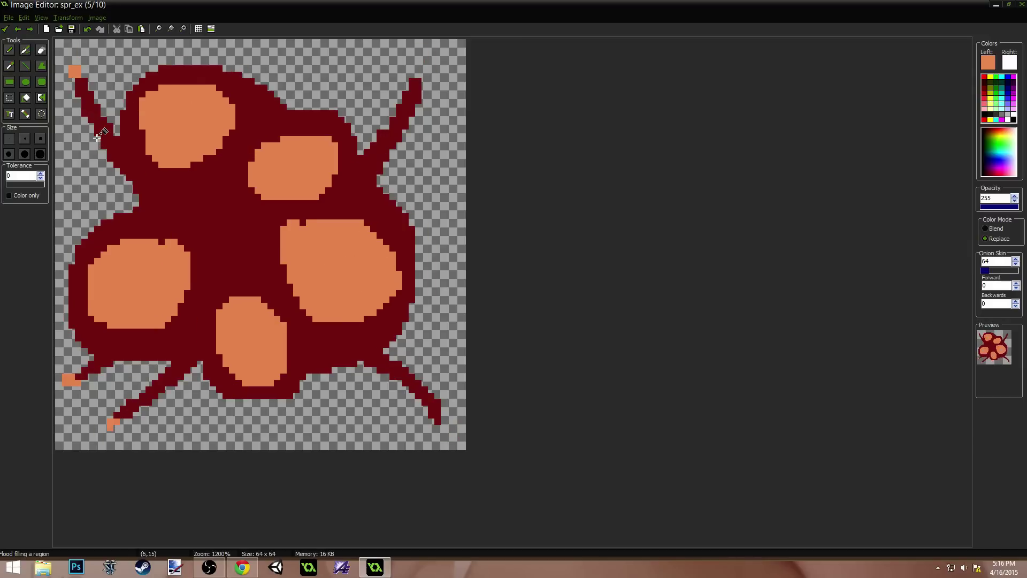
{"action": "key", "text": "Left"}
{"action": "left_click", "coordinate": [10, 52]}
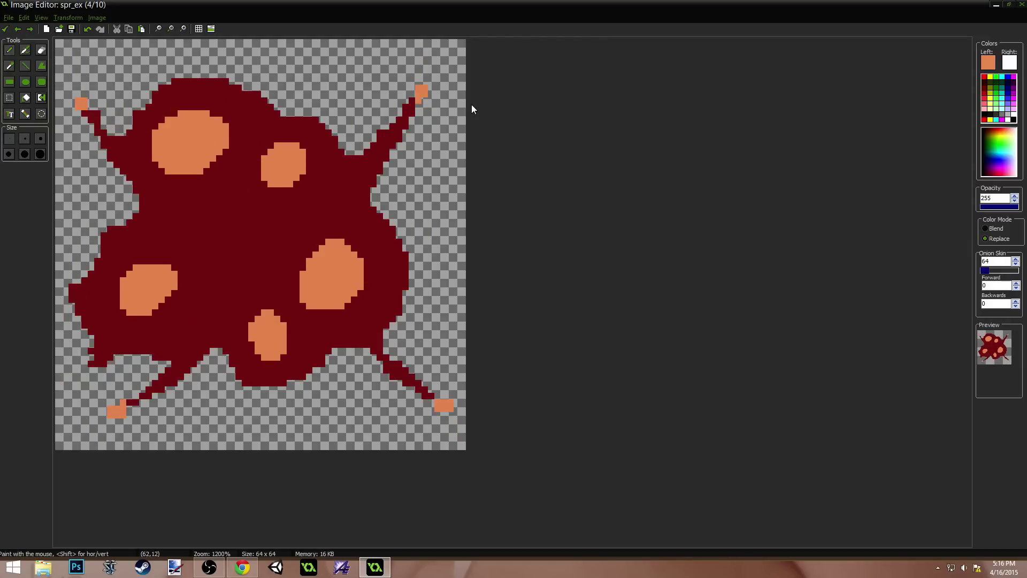
{"action": "key", "text": "Right"}
{"action": "key", "text": "Right"}
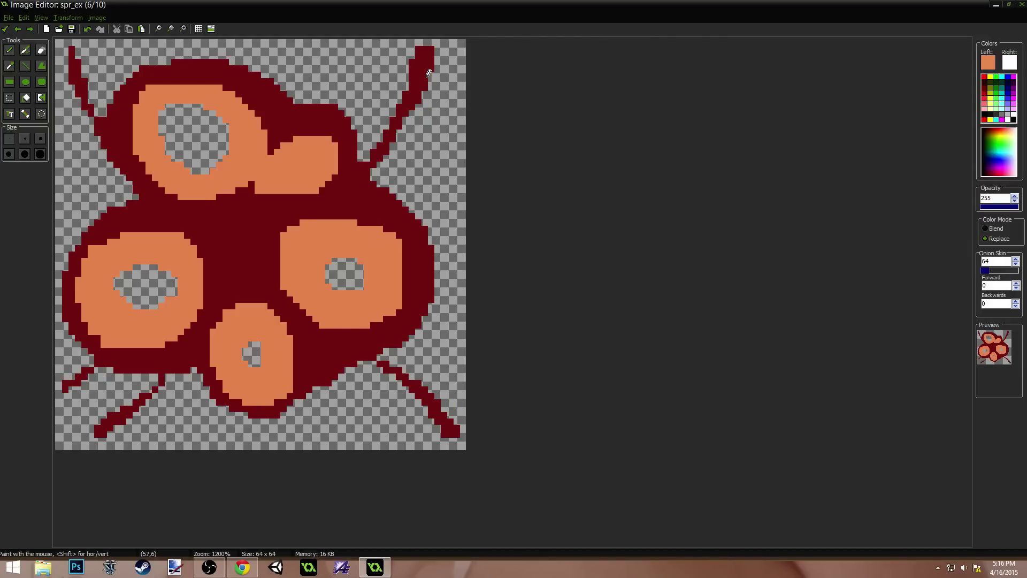
{"action": "left_click_drag", "start_coordinate": [420, 49], "coordinate": [435, 54]}
{"action": "left_click_drag", "start_coordinate": [454, 440], "coordinate": [455, 434]}
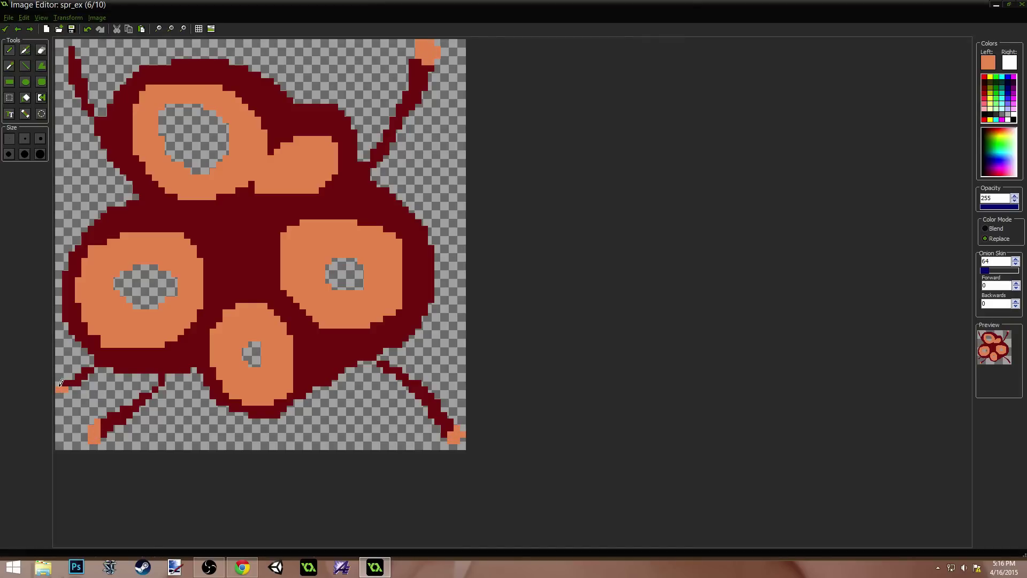
{"action": "left_click_drag", "start_coordinate": [61, 389], "coordinate": [63, 380]}
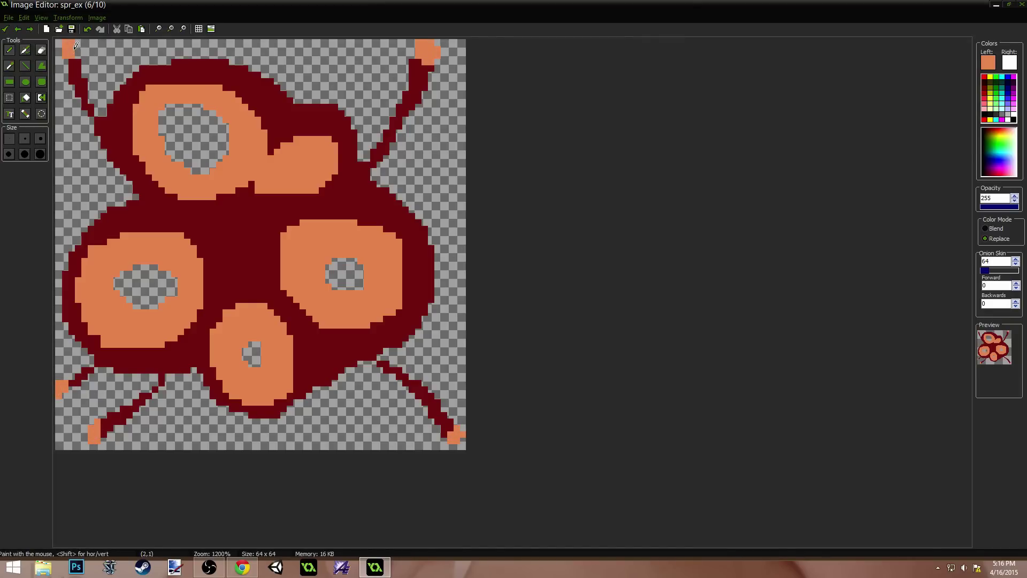
Step: Paint orange tips on the four corner spikes of the seventh frame
{"action": "key", "text": "Right"}
{"action": "left_click_drag", "start_coordinate": [67, 40], "coordinate": [70, 40]}
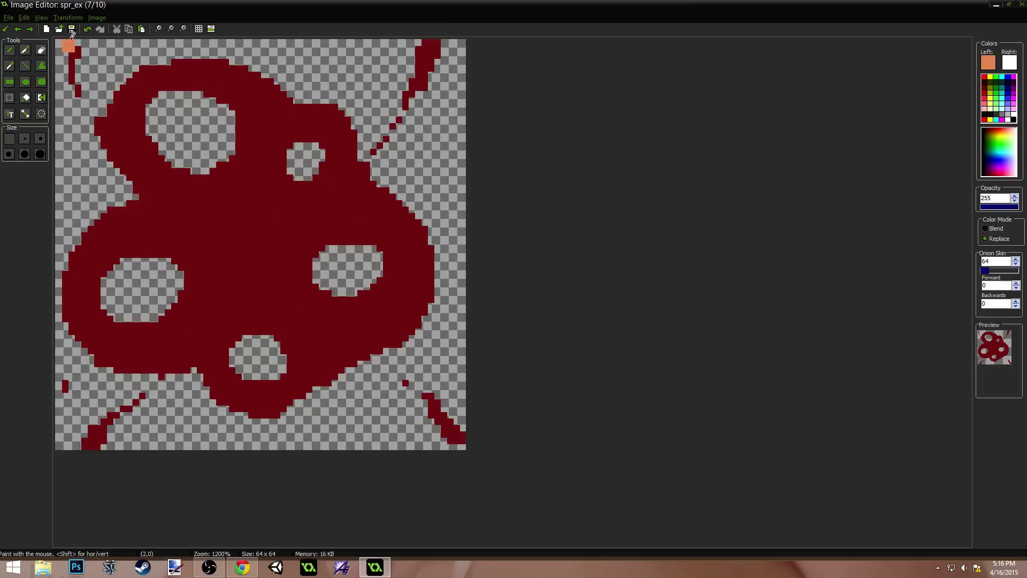
{"action": "left_click_drag", "start_coordinate": [439, 51], "coordinate": [437, 37]}
{"action": "left_click_drag", "start_coordinate": [459, 445], "coordinate": [459, 438]}
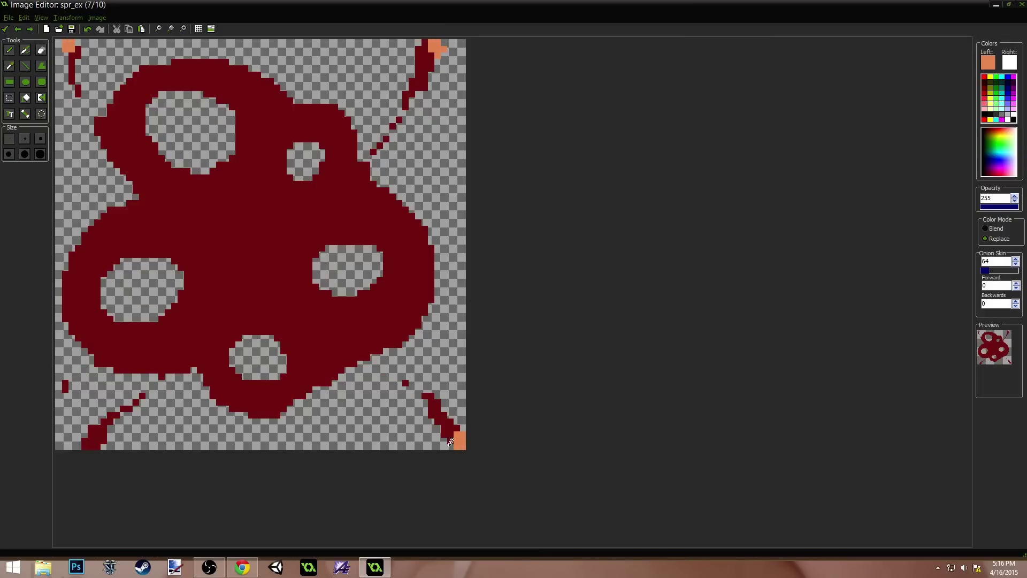
{"action": "left_click_drag", "start_coordinate": [89, 437], "coordinate": [92, 447]}
Step: Dab orange on the bottom-left and top-right spike remnants of the eighth frame
{"action": "key", "text": "Page_Down"}
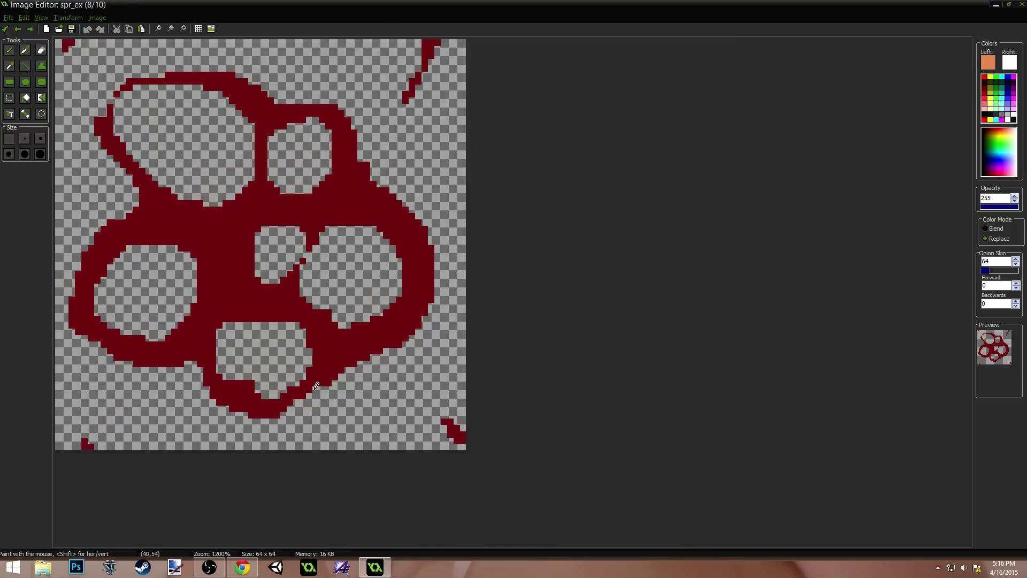
{"action": "left_click", "coordinate": [80, 446]}
{"action": "left_click", "coordinate": [437, 41]}
Step: Draw orange outlines around all five holes in the seventh frame's splat, using the sixth frame as reference
{"action": "scroll", "coordinate": [482, 375], "scroll_direction": "up", "scroll_amount": 2}
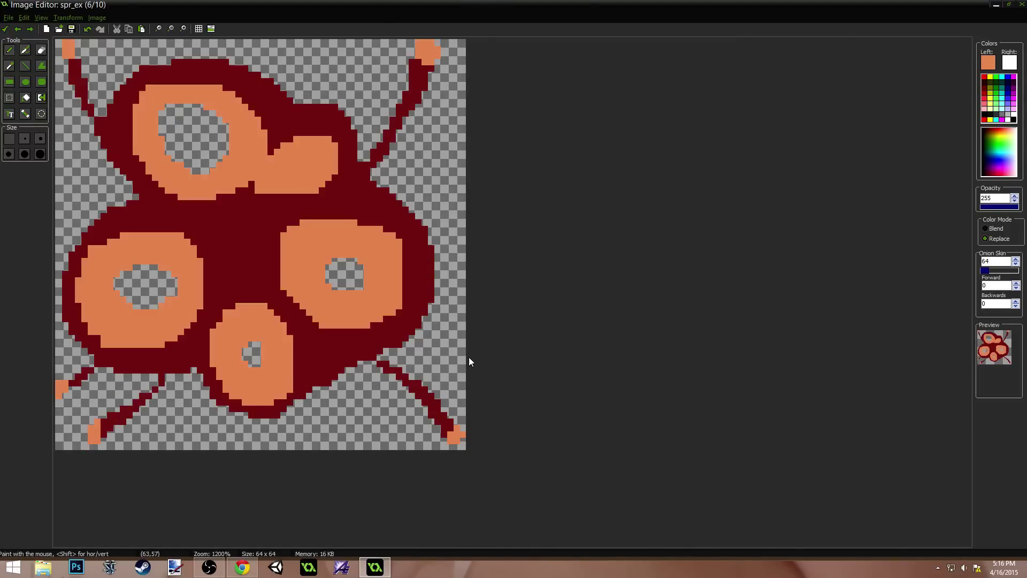
{"action": "scroll", "coordinate": [465, 356], "scroll_direction": "up", "scroll_amount": 1}
{"action": "scroll", "coordinate": [462, 350], "scroll_direction": "down", "scroll_amount": 2}
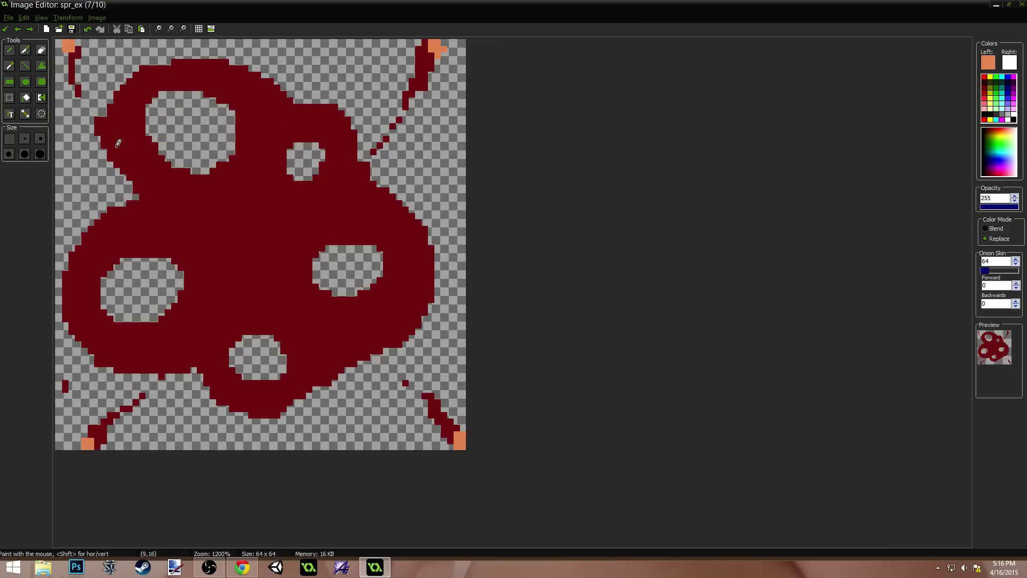
{"action": "mouse_move", "coordinate": [189, 193]}
{"action": "left_mouse_down"}
{"action": "mouse_move", "coordinate": [128, 150]}
{"action": "mouse_move", "coordinate": [161, 83]}
{"action": "mouse_move", "coordinate": [224, 92]}
{"action": "mouse_move", "coordinate": [258, 134]}
{"action": "mouse_move", "coordinate": [211, 192]}
{"action": "mouse_move", "coordinate": [192, 193]}
{"action": "left_mouse_up"}
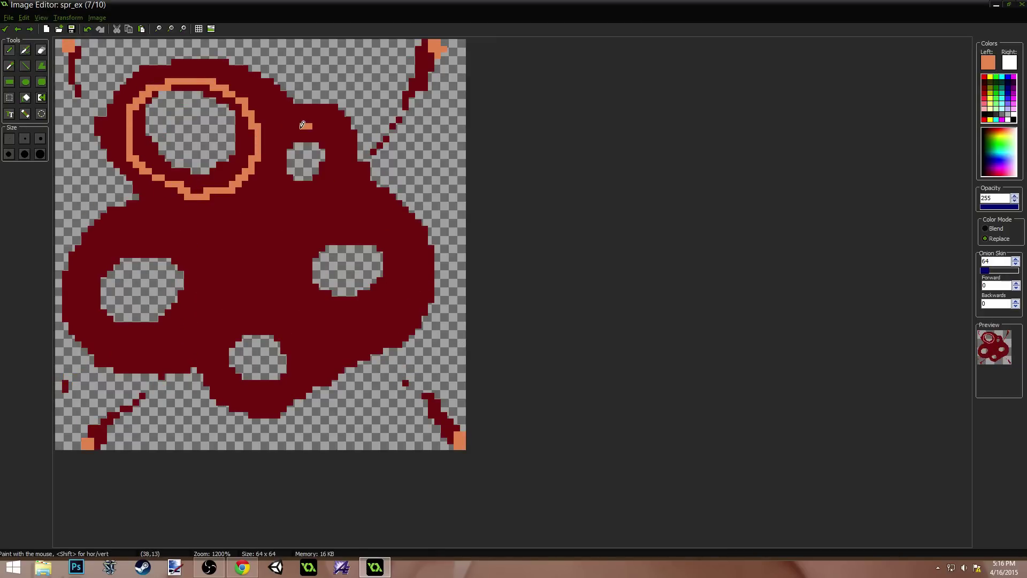
{"action": "mouse_move", "coordinate": [302, 125]}
{"action": "left_mouse_down"}
{"action": "mouse_move", "coordinate": [277, 172]}
{"action": "mouse_move", "coordinate": [327, 191]}
{"action": "mouse_move", "coordinate": [342, 136]}
{"action": "mouse_move", "coordinate": [314, 126]}
{"action": "left_mouse_up"}
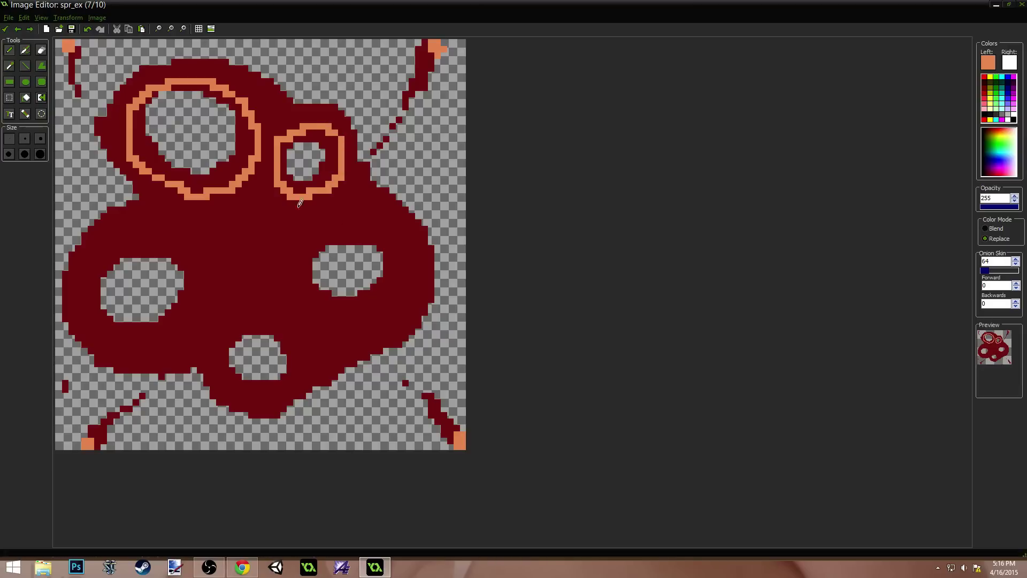
{"action": "mouse_move", "coordinate": [364, 222]}
{"action": "left_mouse_down"}
{"action": "mouse_move", "coordinate": [285, 296]}
{"action": "mouse_move", "coordinate": [390, 308]}
{"action": "mouse_move", "coordinate": [388, 233]}
{"action": "mouse_move", "coordinate": [366, 221]}
{"action": "left_mouse_up"}
{"action": "mouse_move", "coordinate": [267, 306]}
{"action": "left_mouse_down"}
{"action": "mouse_move", "coordinate": [215, 327]}
{"action": "mouse_move", "coordinate": [232, 373]}
{"action": "mouse_move", "coordinate": [276, 386]}
{"action": "mouse_move", "coordinate": [305, 337]}
{"action": "mouse_move", "coordinate": [263, 301]}
{"action": "left_mouse_up"}
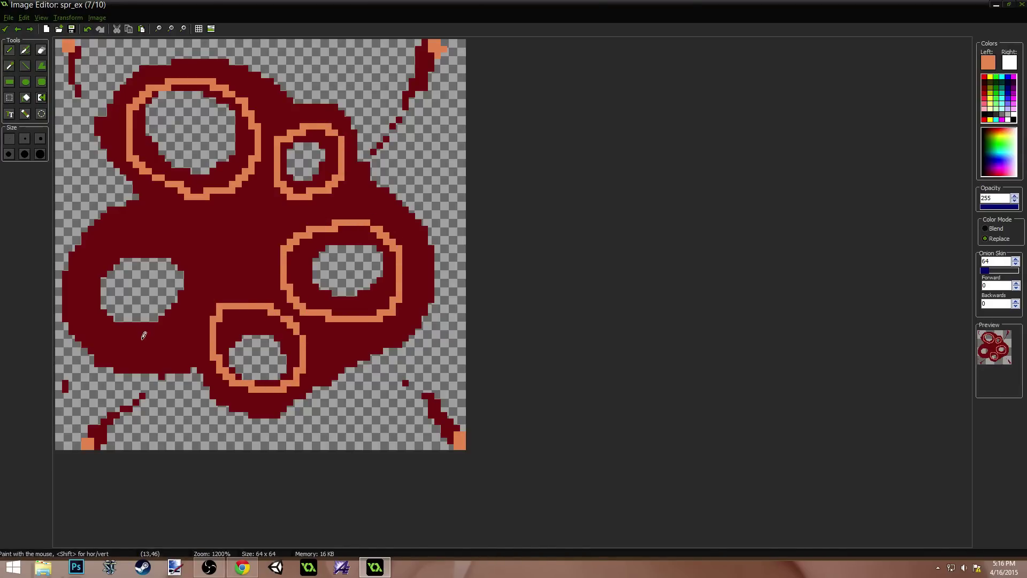
{"action": "mouse_move", "coordinate": [143, 335]}
{"action": "left_mouse_down"}
{"action": "mouse_move", "coordinate": [197, 306]}
{"action": "mouse_move", "coordinate": [180, 246]}
{"action": "mouse_move", "coordinate": [89, 255]}
{"action": "mouse_move", "coordinate": [107, 327]}
{"action": "mouse_move", "coordinate": [140, 336]}
{"action": "left_mouse_up"}
Step: Flood-fill the dark-red bands between the seventh frame's five outlines and their holes with orange
{"action": "key", "text": "f"}
{"action": "left_click", "coordinate": [132, 284]}
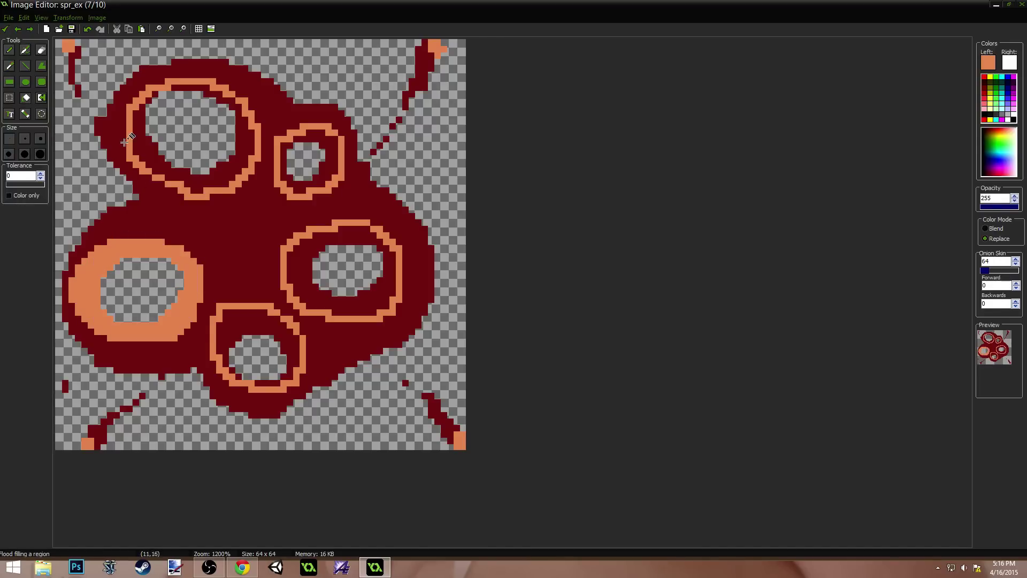
{"action": "left_click", "coordinate": [143, 138]}
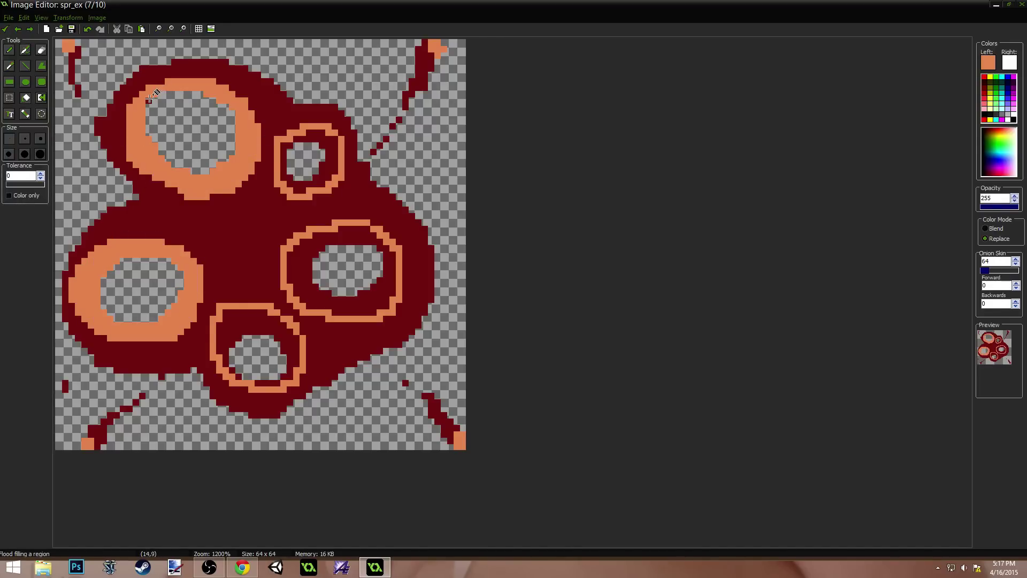
{"action": "left_click", "coordinate": [316, 134]}
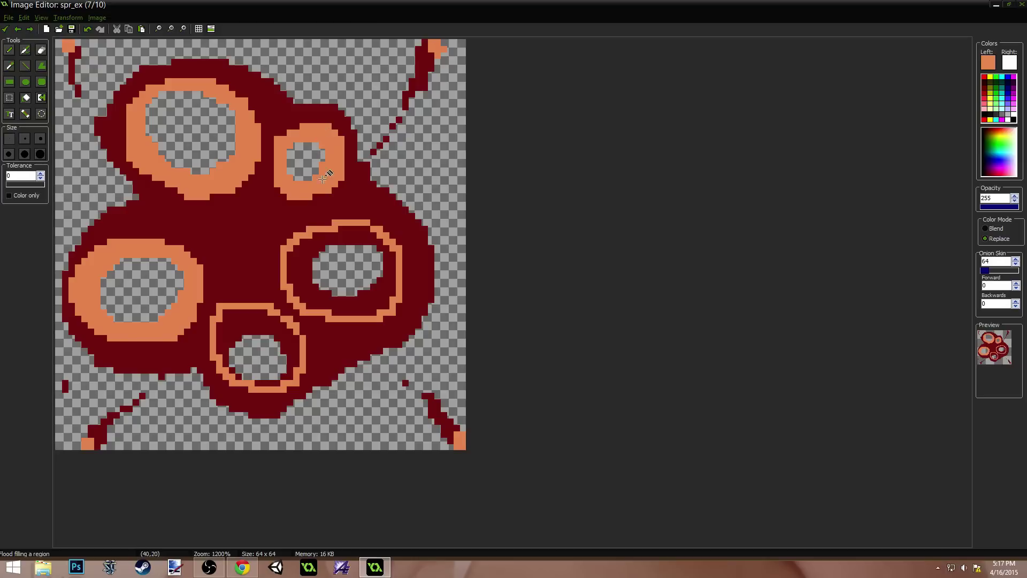
{"action": "left_click", "coordinate": [354, 238]}
{"action": "left_click", "coordinate": [280, 328]}
{"action": "left_click", "coordinate": [270, 382]}
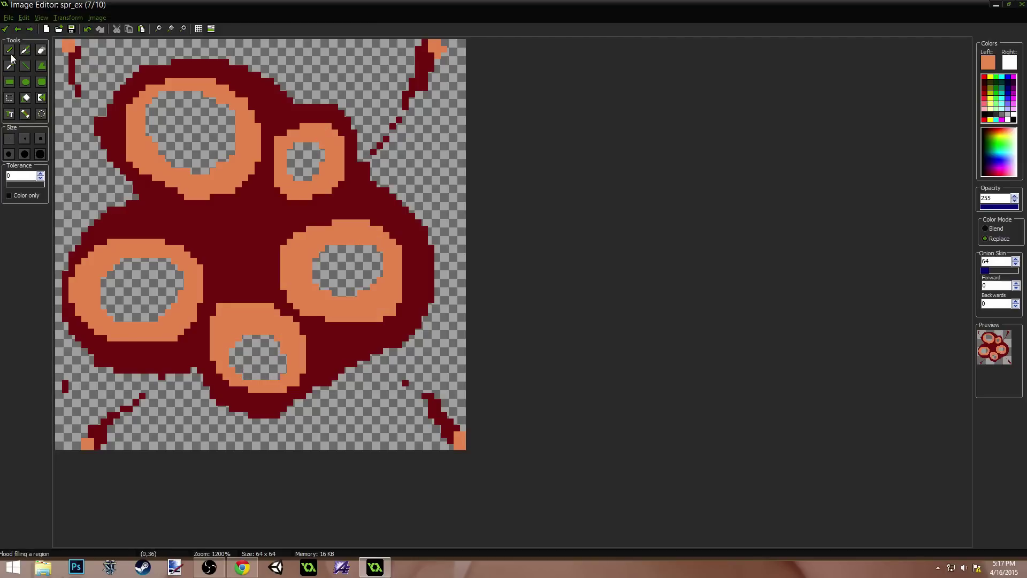
Step: Outline the left hole of the eighth frame's splat in orange, sampling the colour from the top-left spike remnant
{"action": "left_click", "coordinate": [11, 55]}
{"action": "left_click", "coordinate": [227, 265], "text": "ctrl"}
{"action": "key", "text": "Page_Down"}
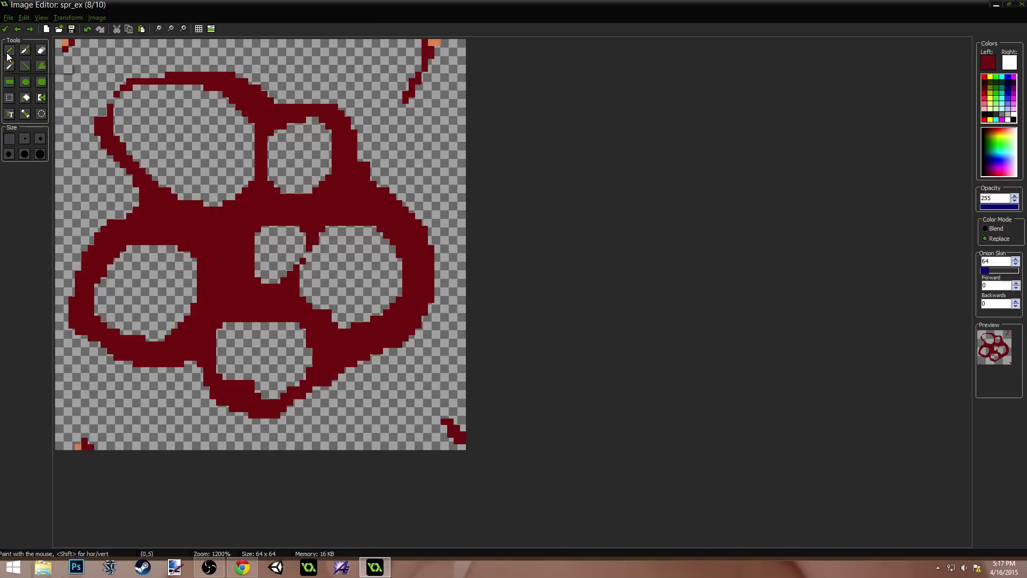
{"action": "left_click_drag", "start_coordinate": [135, 248], "coordinate": [110, 250]}
{"action": "left_click", "coordinate": [66, 41], "text": "ctrl"}
{"action": "left_click", "coordinate": [142, 241]}
{"action": "left_click", "coordinate": [23, 139]}
{"action": "mouse_move", "coordinate": [149, 236]}
{"action": "left_mouse_down"}
{"action": "mouse_move", "coordinate": [104, 265]}
{"action": "mouse_move", "coordinate": [96, 286]}
{"action": "left_mouse_up"}
{"action": "key", "text": "ctrl+z"}
{"action": "mouse_move", "coordinate": [138, 231]}
{"action": "left_mouse_down"}
{"action": "mouse_move", "coordinate": [95, 282]}
{"action": "mouse_move", "coordinate": [101, 320]}
{"action": "mouse_move", "coordinate": [139, 336]}
{"action": "mouse_move", "coordinate": [184, 327]}
{"action": "mouse_move", "coordinate": [203, 278]}
{"action": "mouse_move", "coordinate": [184, 243]}
{"action": "mouse_move", "coordinate": [140, 234]}
{"action": "mouse_move", "coordinate": [190, 247]}
{"action": "left_mouse_up"}
{"action": "left_click_drag", "start_coordinate": [199, 286], "coordinate": [184, 324]}
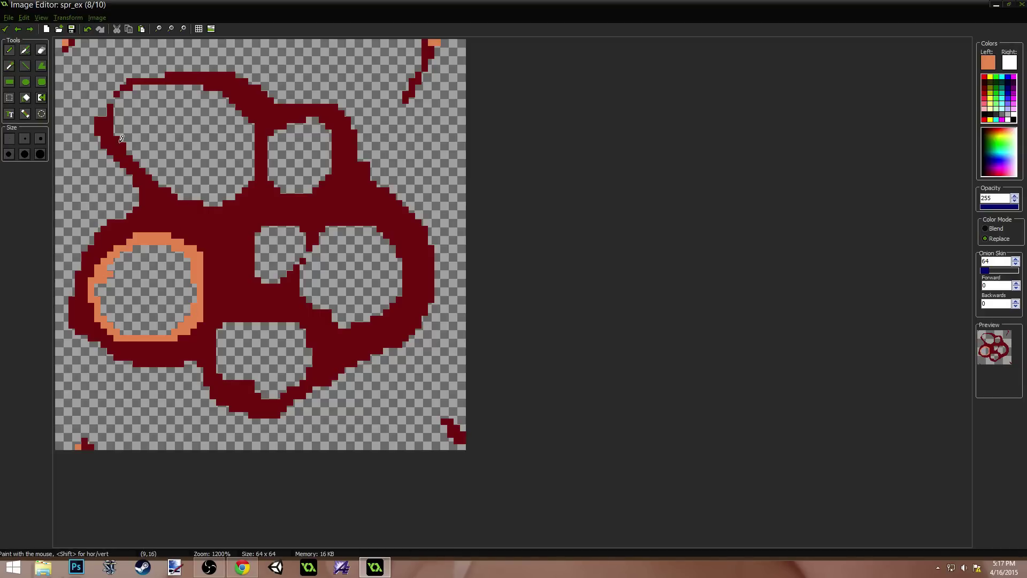
Step: Draw orange outlines around the large upper-left hole and the upper-right hole of the eighth frame
{"action": "mouse_move", "coordinate": [122, 139]}
{"action": "left_mouse_down"}
{"action": "mouse_move", "coordinate": [162, 186]}
{"action": "mouse_move", "coordinate": [217, 202]}
{"action": "mouse_move", "coordinate": [258, 172]}
{"action": "mouse_move", "coordinate": [259, 123]}
{"action": "mouse_move", "coordinate": [219, 86]}
{"action": "left_mouse_up"}
{"action": "left_click_drag", "start_coordinate": [186, 196], "coordinate": [232, 215]}
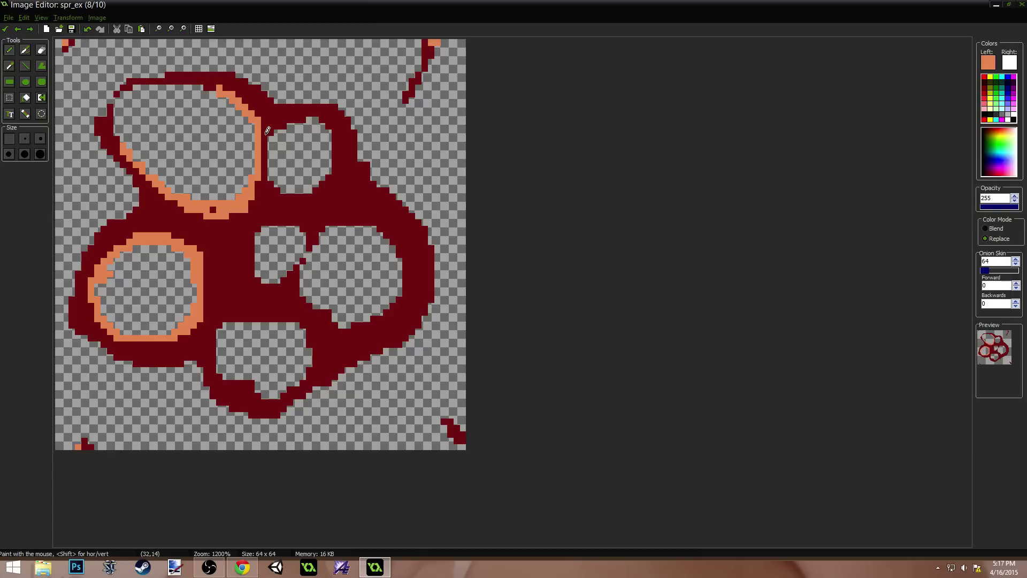
{"action": "mouse_move", "coordinate": [268, 131]}
{"action": "left_mouse_down"}
{"action": "mouse_move", "coordinate": [269, 160]}
{"action": "mouse_move", "coordinate": [304, 196]}
{"action": "mouse_move", "coordinate": [337, 163]}
{"action": "mouse_move", "coordinate": [336, 123]}
{"action": "mouse_move", "coordinate": [305, 114]}
{"action": "mouse_move", "coordinate": [266, 137]}
{"action": "left_mouse_up"}
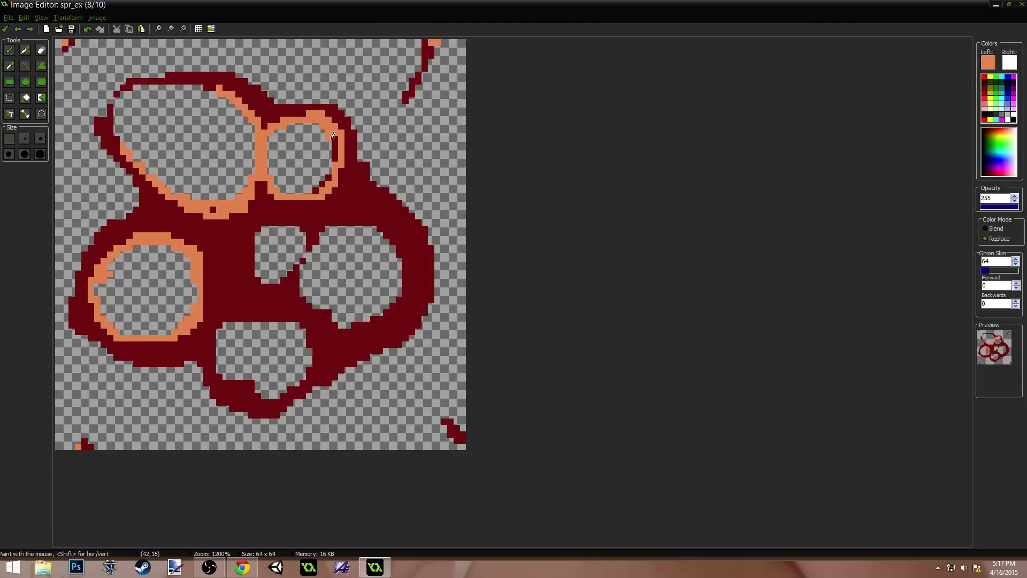
{"action": "mouse_move", "coordinate": [333, 136]}
{"action": "left_mouse_down"}
{"action": "mouse_move", "coordinate": [341, 167]}
{"action": "mouse_move", "coordinate": [331, 177]}
{"action": "mouse_move", "coordinate": [338, 155]}
{"action": "left_mouse_up"}
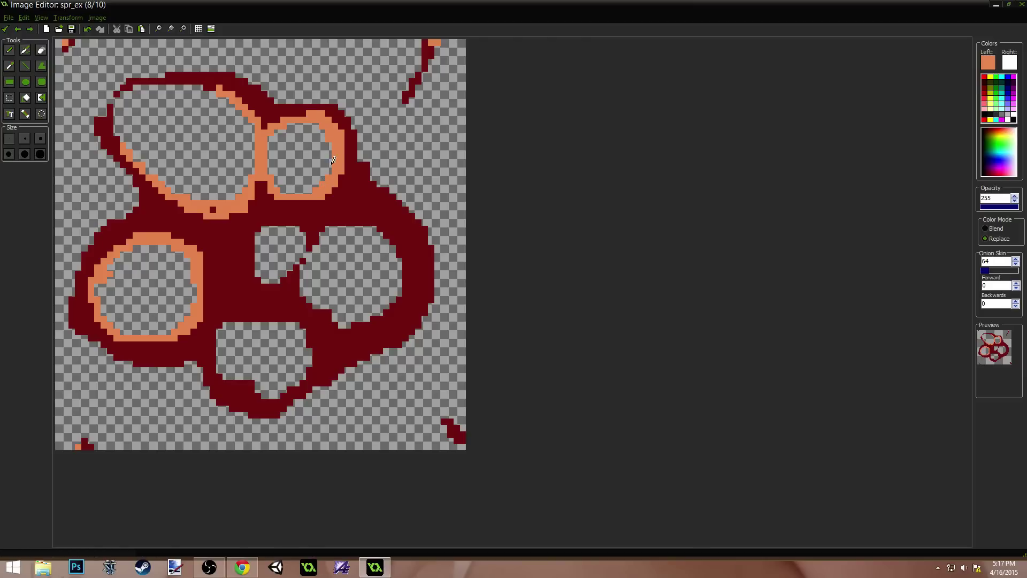
{"action": "left_click", "coordinate": [213, 210]}
Step: Outline the eighth frame's centre, right and bottom holes in orange and clear the stray dark-red pixels inside the bottom one
{"action": "mouse_move", "coordinate": [303, 220]}
{"action": "left_mouse_down"}
{"action": "mouse_move", "coordinate": [258, 220]}
{"action": "mouse_move", "coordinate": [254, 273]}
{"action": "mouse_move", "coordinate": [283, 276]}
{"action": "mouse_move", "coordinate": [254, 243]}
{"action": "left_mouse_up"}
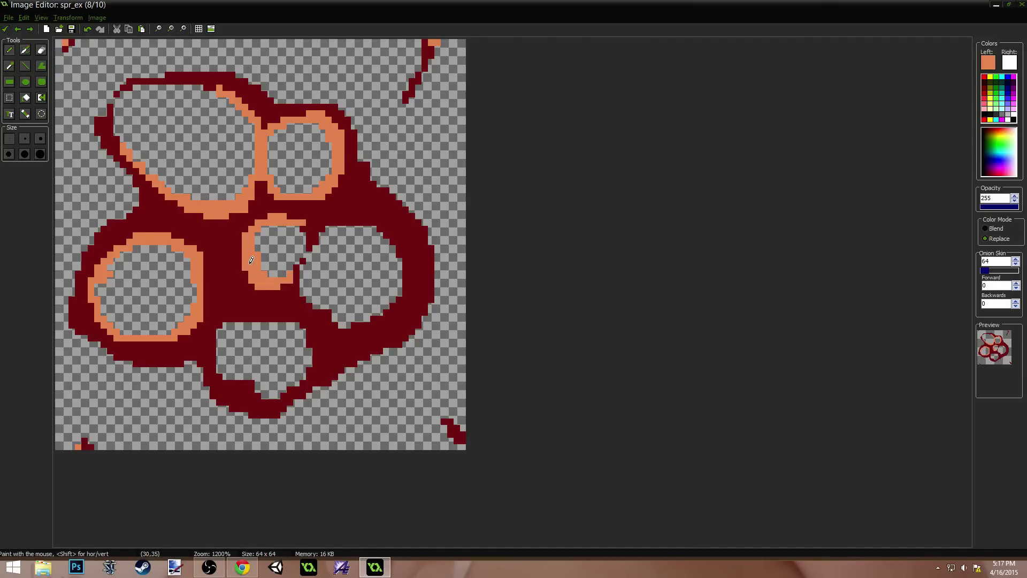
{"action": "mouse_move", "coordinate": [323, 230]}
{"action": "left_mouse_down"}
{"action": "mouse_move", "coordinate": [357, 217]}
{"action": "mouse_move", "coordinate": [399, 244]}
{"action": "mouse_move", "coordinate": [406, 282]}
{"action": "mouse_move", "coordinate": [384, 313]}
{"action": "mouse_move", "coordinate": [347, 321]}
{"action": "mouse_move", "coordinate": [315, 311]}
{"action": "mouse_move", "coordinate": [300, 292]}
{"action": "mouse_move", "coordinate": [339, 319]}
{"action": "mouse_move", "coordinate": [381, 320]}
{"action": "mouse_move", "coordinate": [402, 298]}
{"action": "left_mouse_up"}
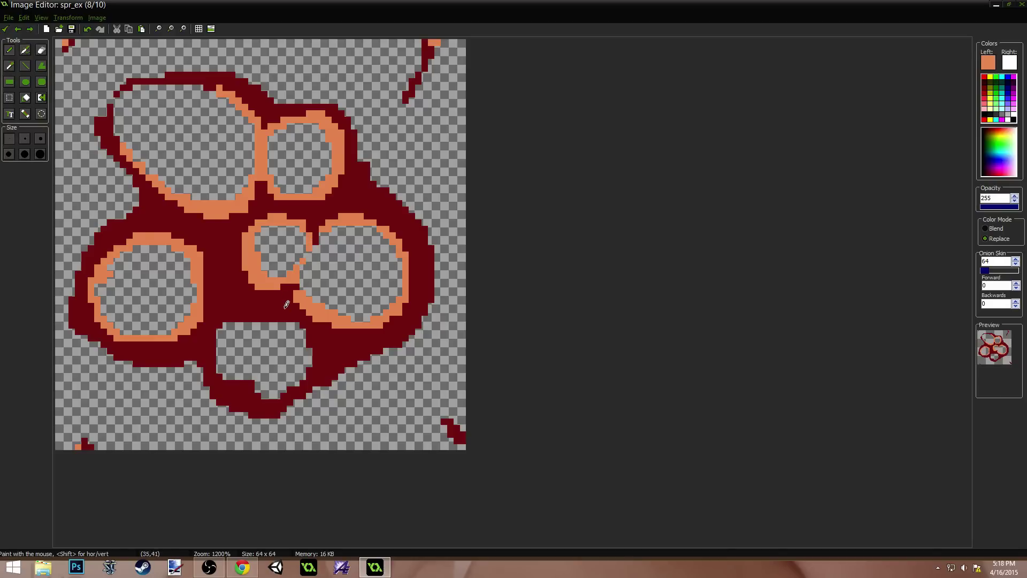
{"action": "mouse_move", "coordinate": [315, 334]}
{"action": "left_mouse_down"}
{"action": "mouse_move", "coordinate": [292, 303]}
{"action": "mouse_move", "coordinate": [244, 305]}
{"action": "mouse_move", "coordinate": [220, 324]}
{"action": "mouse_move", "coordinate": [261, 312]}
{"action": "mouse_move", "coordinate": [310, 320]}
{"action": "mouse_move", "coordinate": [257, 307]}
{"action": "left_mouse_up"}
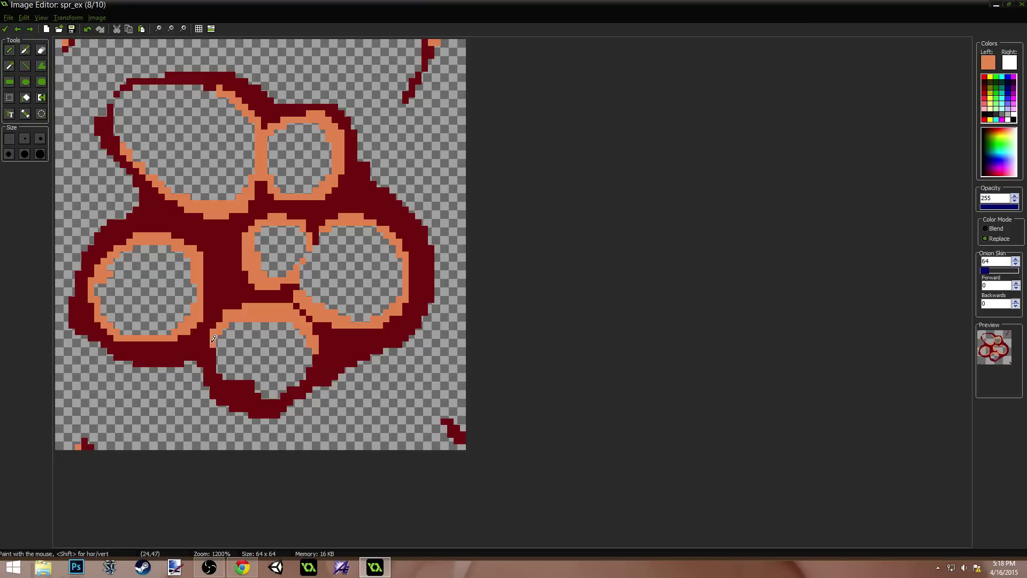
{"action": "mouse_move", "coordinate": [213, 338]}
{"action": "left_mouse_down"}
{"action": "mouse_move", "coordinate": [221, 373]}
{"action": "mouse_move", "coordinate": [251, 395]}
{"action": "mouse_move", "coordinate": [287, 394]}
{"action": "mouse_move", "coordinate": [313, 362]}
{"action": "left_mouse_up"}
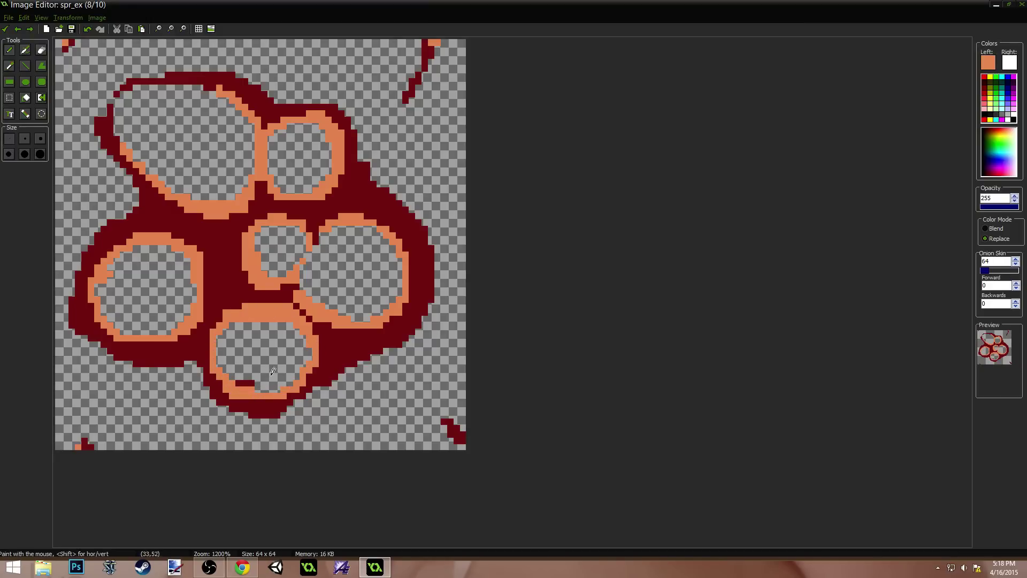
{"action": "left_click", "coordinate": [273, 371], "text": "ctrl"}
{"action": "left_click_drag", "start_coordinate": [254, 382], "coordinate": [244, 376]}
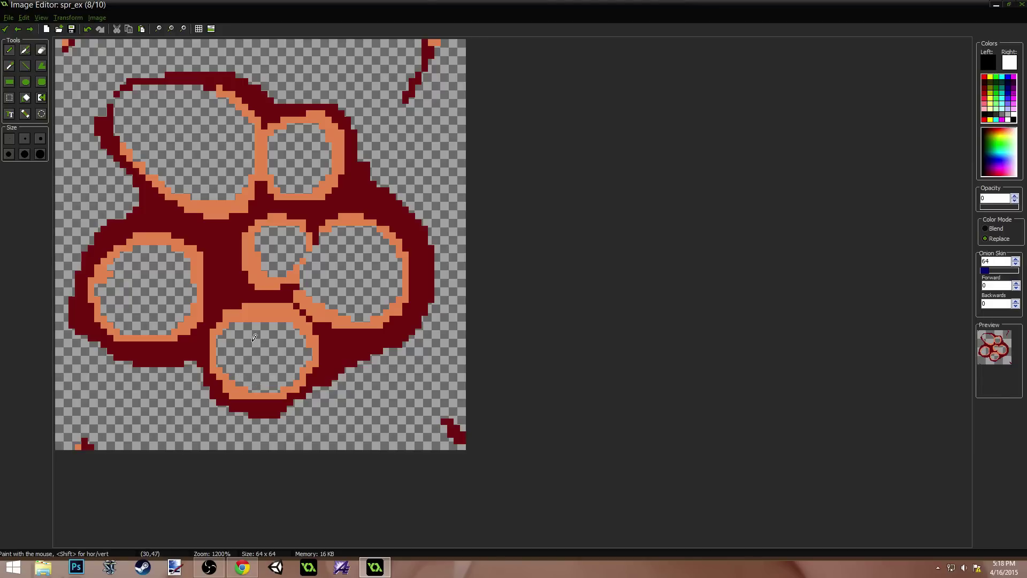
Step: Paint orange highlights along the upper-left and lower inner edges of the ninth frame's left ring
{"action": "left_click", "coordinate": [297, 321], "text": "ctrl"}
{"action": "key", "text": "Right"}
{"action": "key", "text": "Right"}
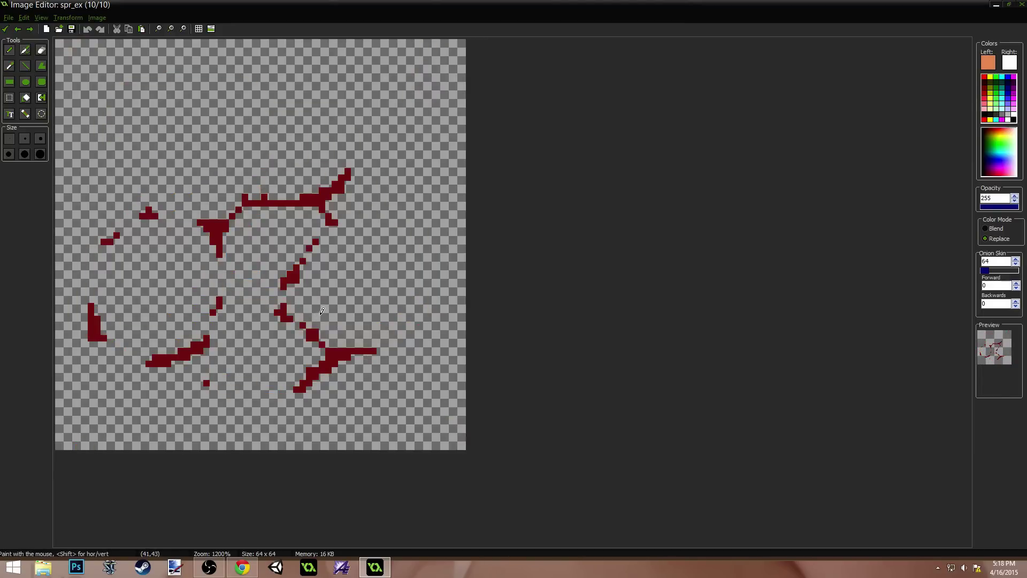
{"action": "key", "text": "Left"}
{"action": "mouse_move", "coordinate": [150, 215]}
{"action": "left_mouse_down"}
{"action": "mouse_move", "coordinate": [99, 246]}
{"action": "mouse_move", "coordinate": [97, 281]}
{"action": "left_mouse_up"}
{"action": "left_click_drag", "start_coordinate": [145, 354], "coordinate": [214, 324]}
Step: Add orange to the ninth frame inside the upper-right ring, below the centre gap and along the bottom ring's right side
{"action": "mouse_move", "coordinate": [270, 185]}
{"action": "left_mouse_down"}
{"action": "mouse_move", "coordinate": [289, 197]}
{"action": "mouse_move", "coordinate": [323, 182]}
{"action": "left_mouse_up"}
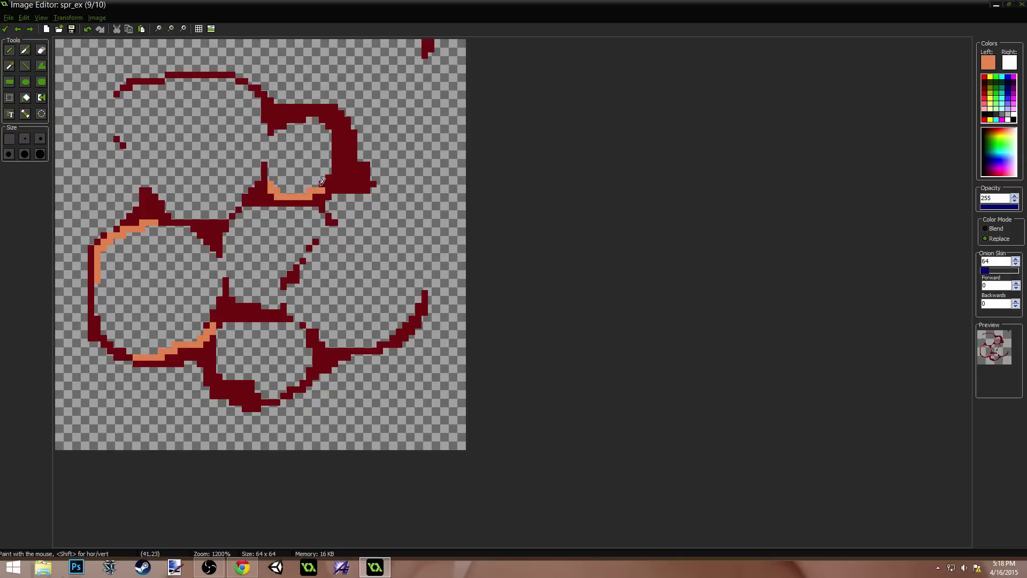
{"action": "mouse_move", "coordinate": [332, 129]}
{"action": "left_mouse_down"}
{"action": "mouse_move", "coordinate": [313, 115]}
{"action": "mouse_move", "coordinate": [275, 125]}
{"action": "mouse_move", "coordinate": [335, 148]}
{"action": "left_mouse_up"}
{"action": "left_click_drag", "start_coordinate": [282, 309], "coordinate": [238, 293]}
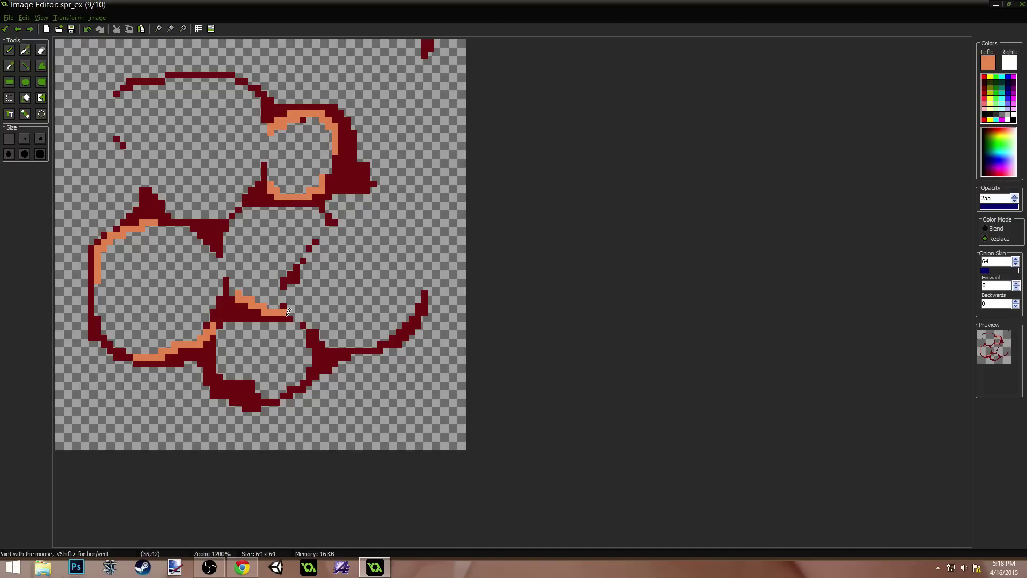
{"action": "mouse_move", "coordinate": [308, 327]}
{"action": "left_mouse_down"}
{"action": "mouse_move", "coordinate": [313, 367]}
{"action": "mouse_move", "coordinate": [325, 346]}
{"action": "mouse_move", "coordinate": [353, 346]}
{"action": "left_mouse_up"}
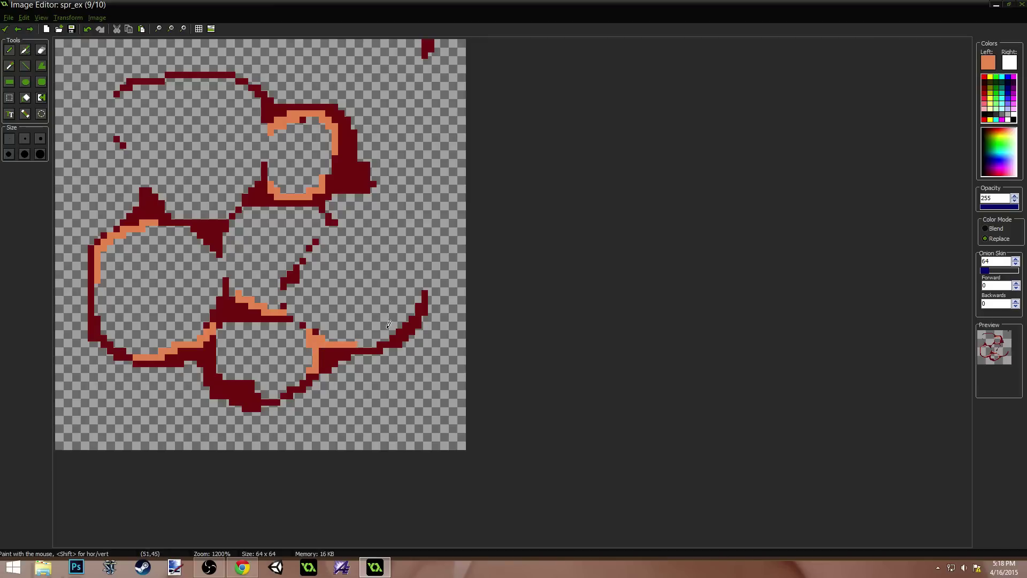
Step: Paint orange edges on the tenth frame's upper-right branch, the left-of-centre fragment and the lower-right fragment
{"action": "key", "text": "ctrl+Right"}
{"action": "left_click_drag", "start_coordinate": [327, 183], "coordinate": [259, 199]}
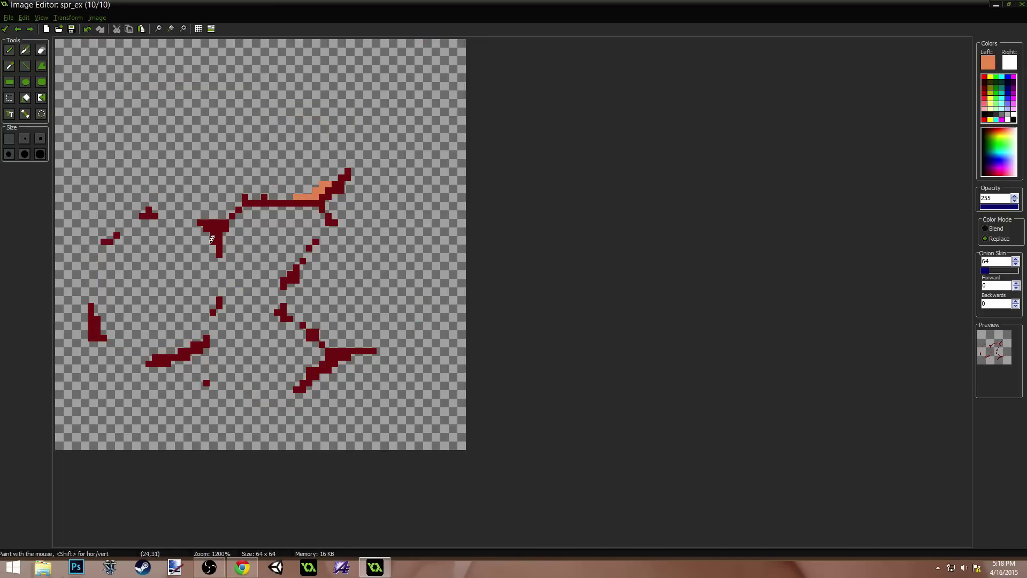
{"action": "mouse_move", "coordinate": [212, 239]}
{"action": "left_mouse_down"}
{"action": "mouse_move", "coordinate": [200, 222]}
{"action": "mouse_move", "coordinate": [226, 261]}
{"action": "left_mouse_up"}
{"action": "left_click_drag", "start_coordinate": [304, 325], "coordinate": [359, 345]}
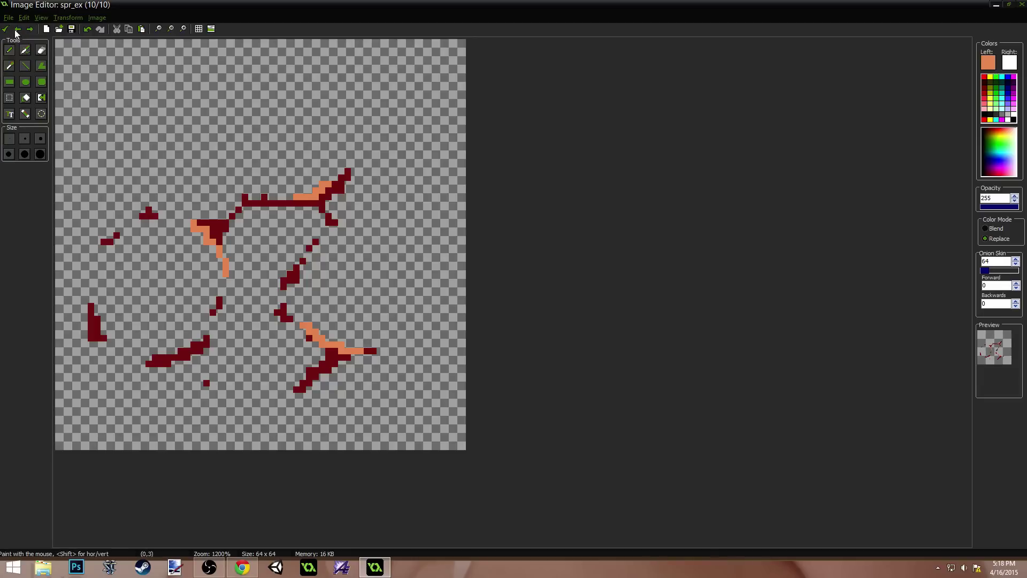
Step: Step back through the frames to check the highlights, then accept the image edits and apply them to the sprite
{"action": "left_click", "coordinate": [16, 31]}
{"action": "key", "text": "shift+period"}
{"action": "key", "text": "shift+period"}
{"action": "key", "text": "shift+period"}
{"action": "key", "text": "shift+period"}
{"action": "key", "text": "shift+period"}
{"action": "key", "text": "shift+period"}
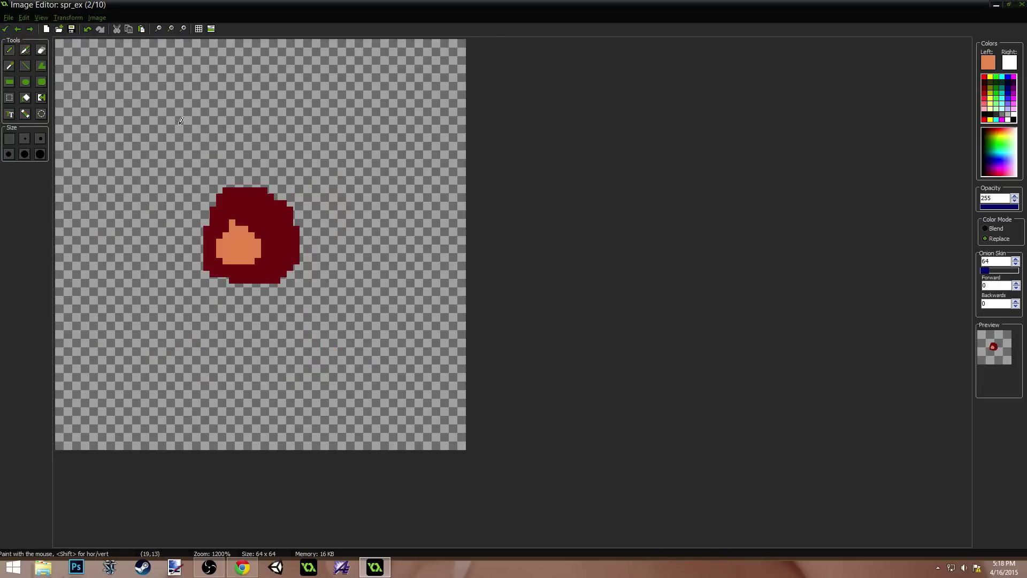
{"action": "left_click", "coordinate": [5, 29]}
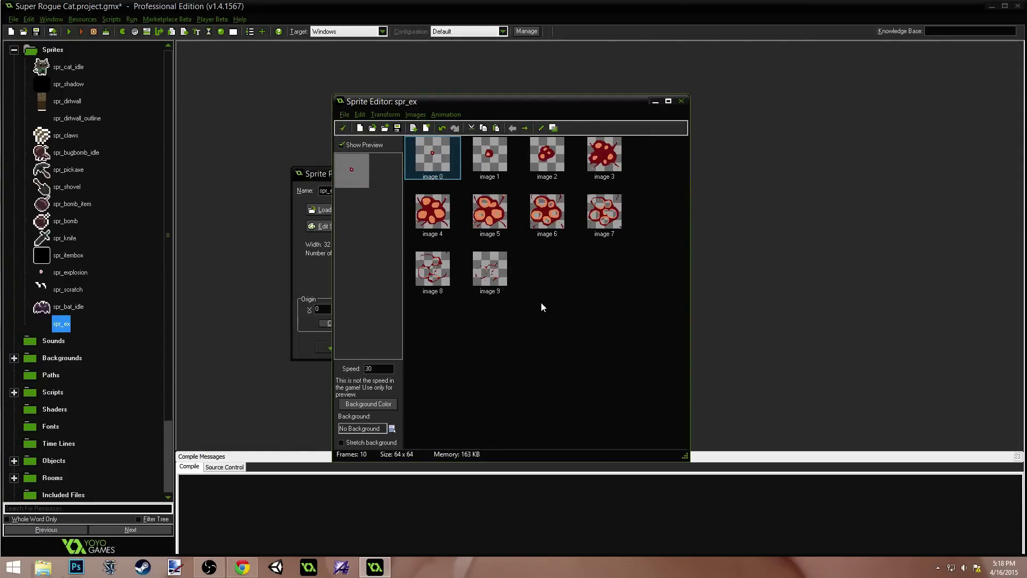
{"action": "left_click", "coordinate": [344, 128]}
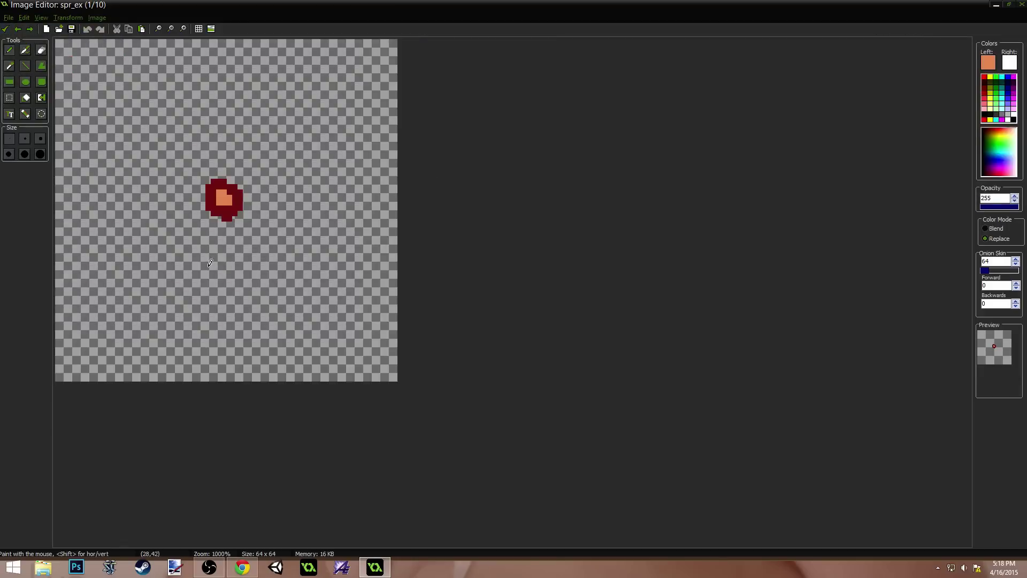
Step: Mix a brighter pure red and fill the first frame's dark-red blob with it
{"action": "scroll", "coordinate": [524, 193], "scroll_direction": "up", "scroll_amount": 2}
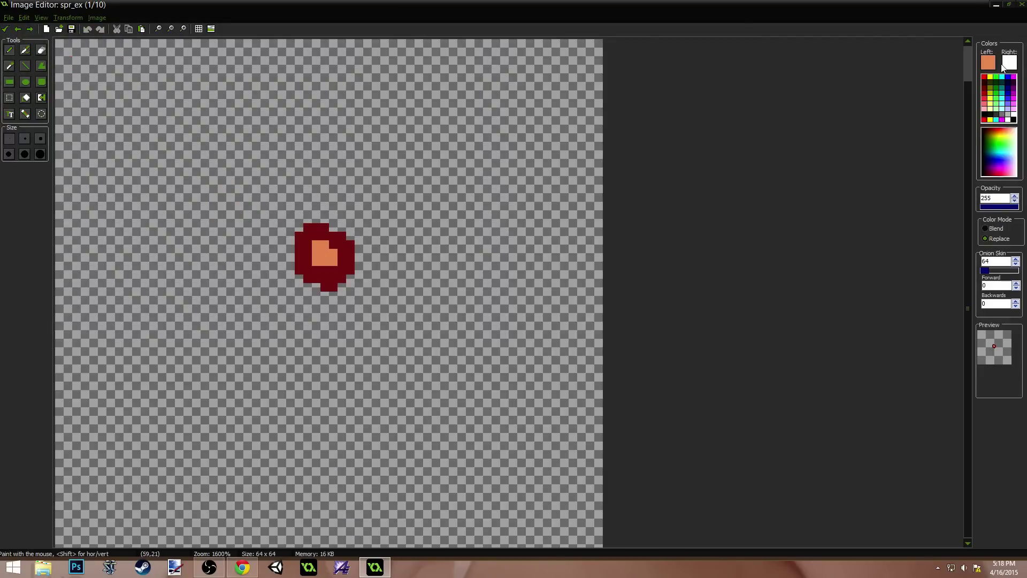
{"action": "left_click", "coordinate": [993, 58]}
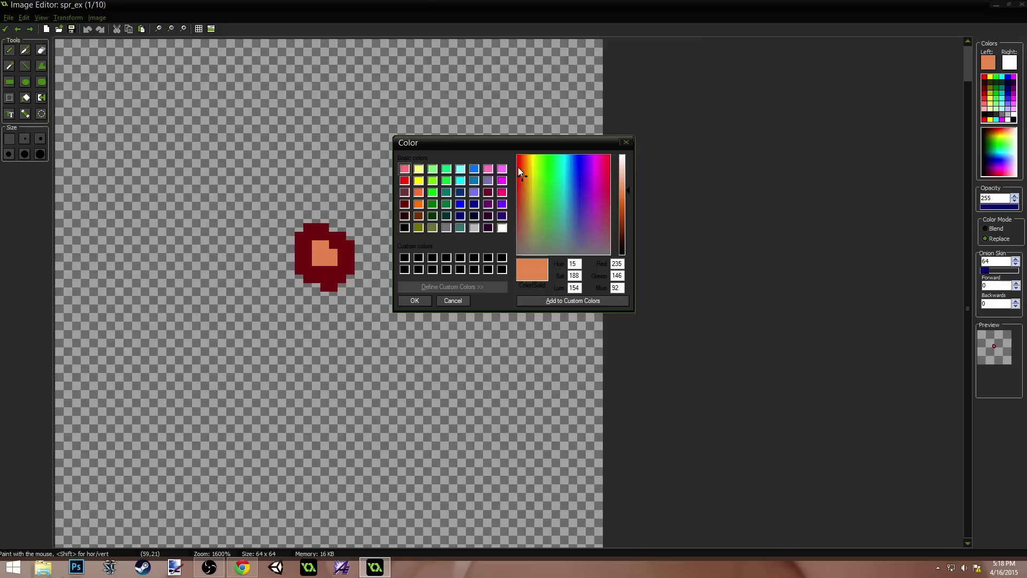
{"action": "left_click_drag", "start_coordinate": [518, 167], "coordinate": [518, 158]}
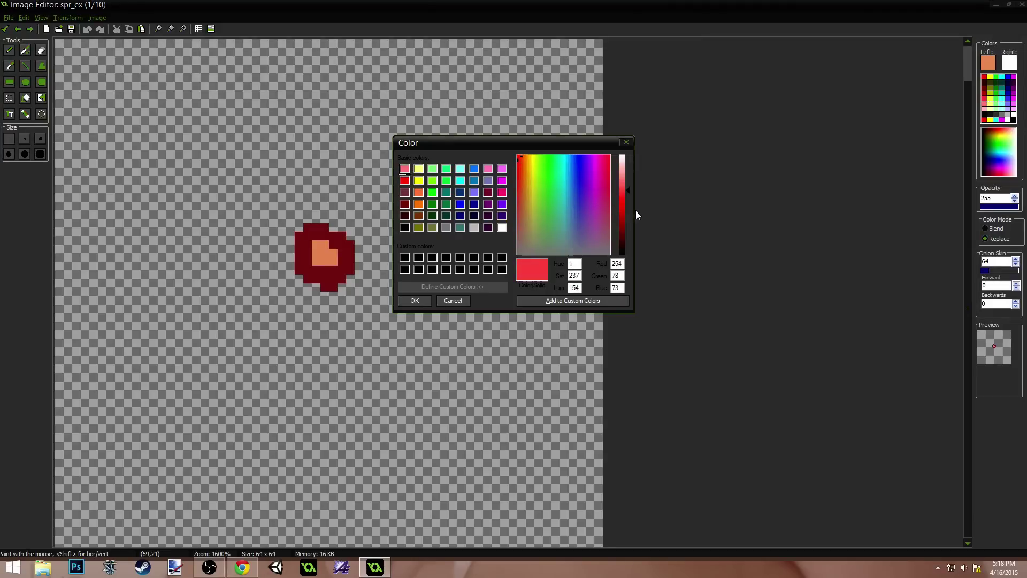
{"action": "left_click", "coordinate": [627, 210]}
{"action": "left_click", "coordinate": [521, 170]}
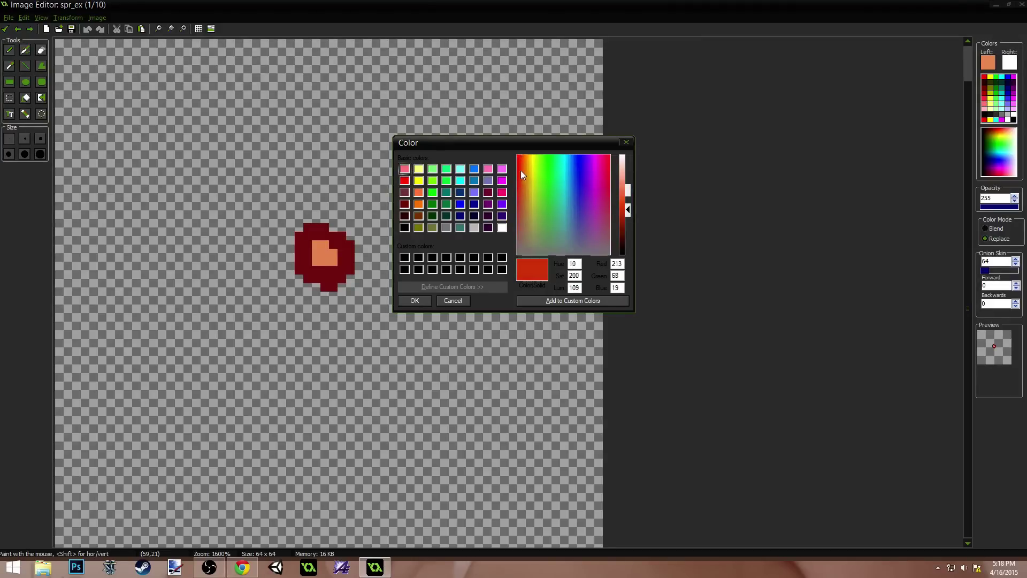
{"action": "left_click", "coordinate": [516, 168]}
{"action": "left_click", "coordinate": [417, 300]}
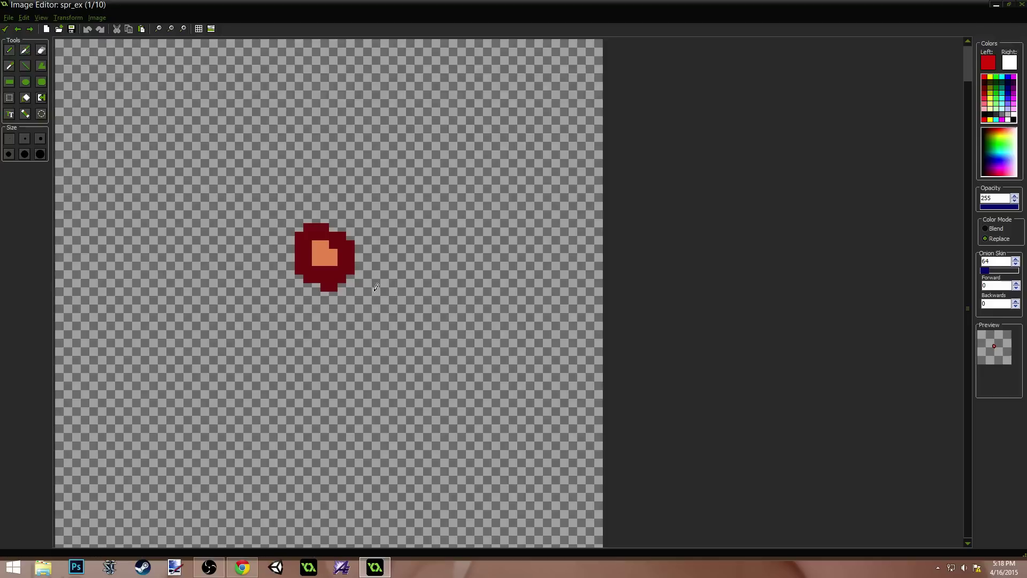
{"action": "key", "text": "f"}
{"action": "left_click", "coordinate": [346, 249]}
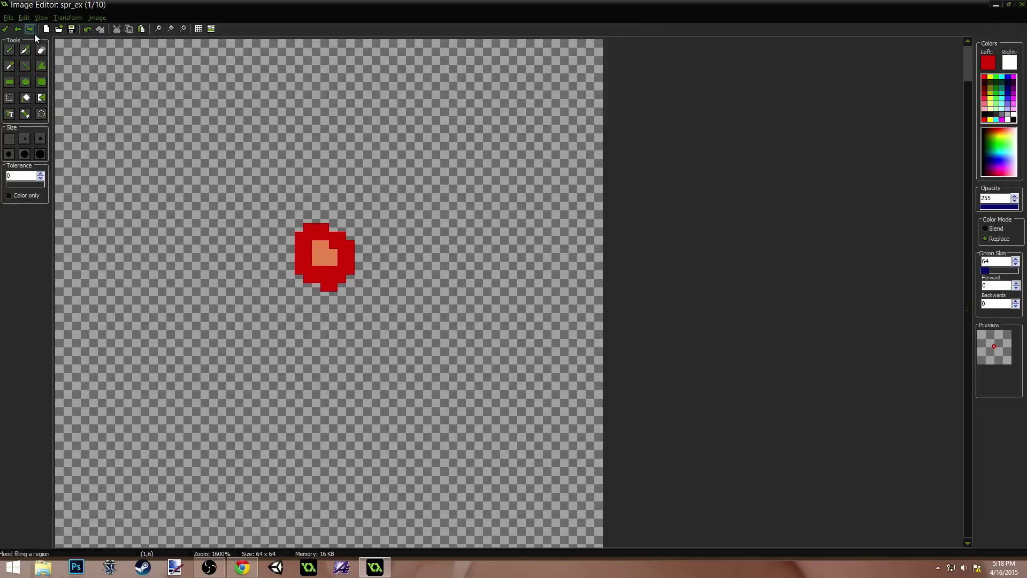
Step: Replace the dark red with the brighter red in the second, third, fourth and fifth frames
{"action": "left_click", "coordinate": [30, 29]}
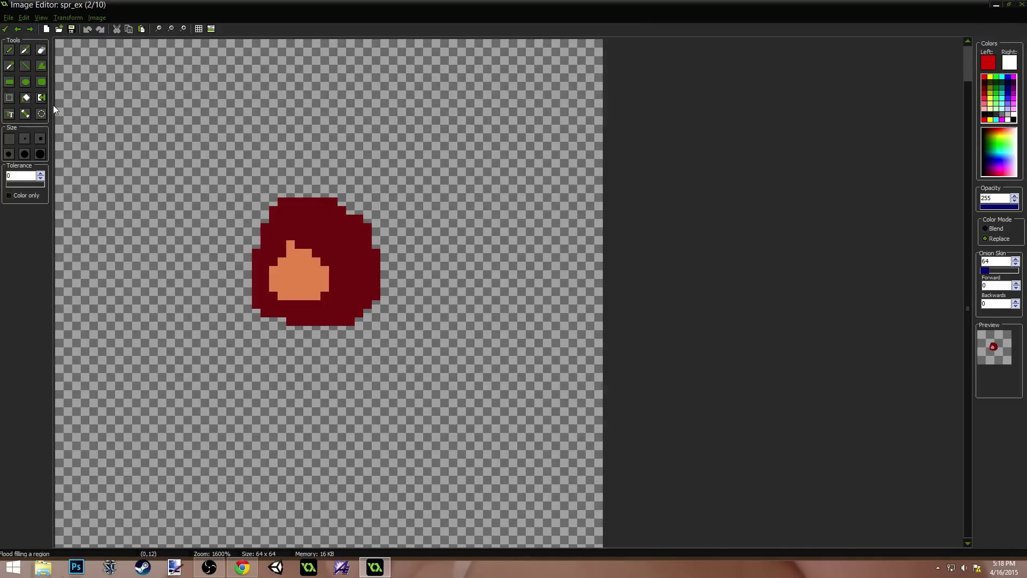
{"action": "left_click", "coordinate": [361, 263]}
{"action": "key", "text": "Right"}
{"action": "left_click", "coordinate": [368, 207]}
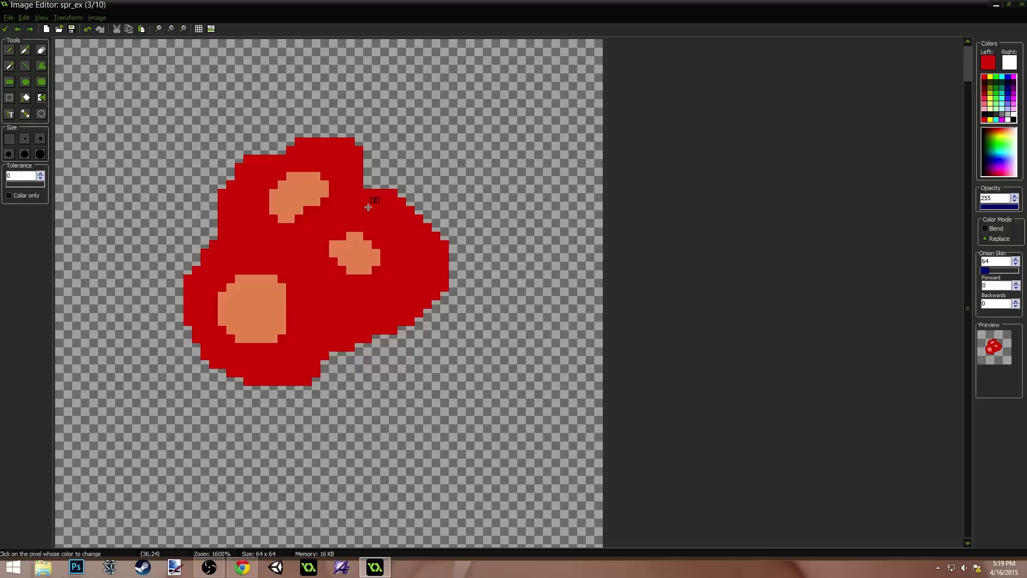
{"action": "key", "text": "Right"}
{"action": "left_click", "coordinate": [369, 208]}
{"action": "key", "text": "Right"}
{"action": "left_click", "coordinate": [284, 232]}
Step: Replace the dark red with the brighter red in the sixth to tenth frames and return to the first frame
{"action": "key", "text": "Right"}
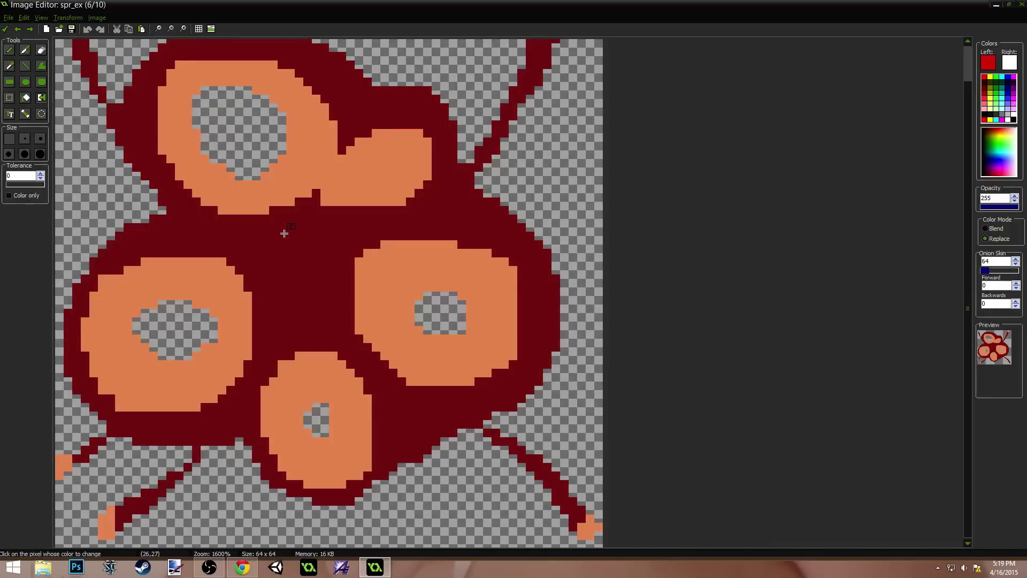
{"action": "left_click", "coordinate": [284, 233]}
{"action": "key", "text": "Right"}
{"action": "left_click", "coordinate": [287, 236]}
{"action": "key", "text": "Right"}
{"action": "left_click", "coordinate": [300, 252]}
{"action": "key", "text": "Right"}
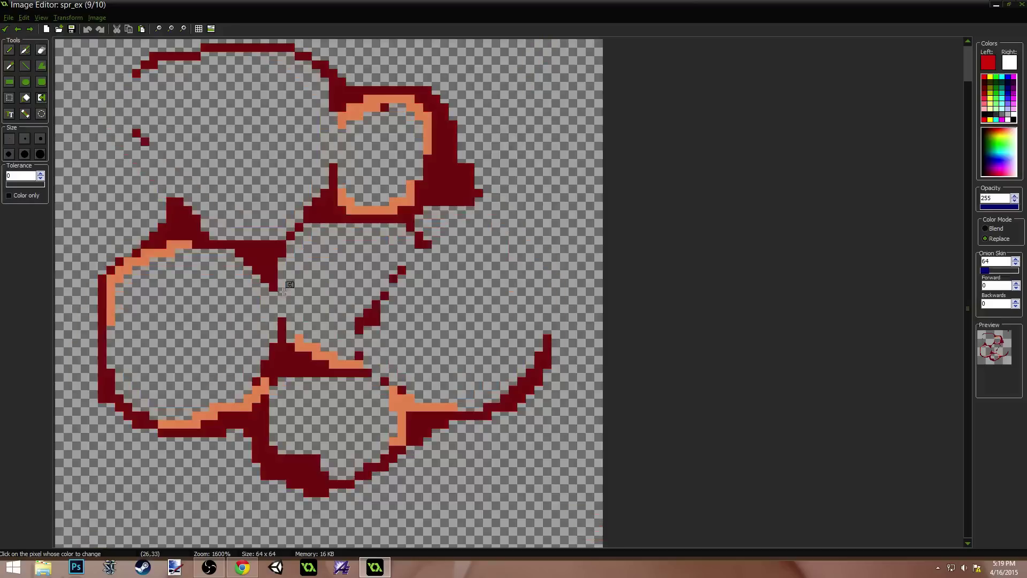
{"action": "left_click", "coordinate": [272, 270]}
{"action": "key", "text": "Right"}
{"action": "left_click", "coordinate": [273, 252]}
{"action": "key", "text": "Right"}
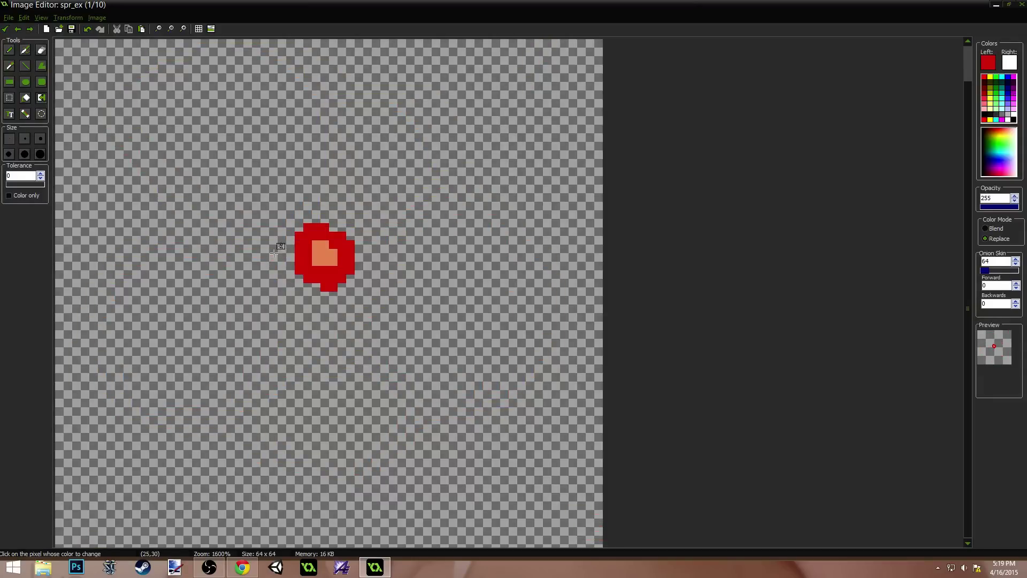
{"action": "double_click", "coordinate": [992, 91]}
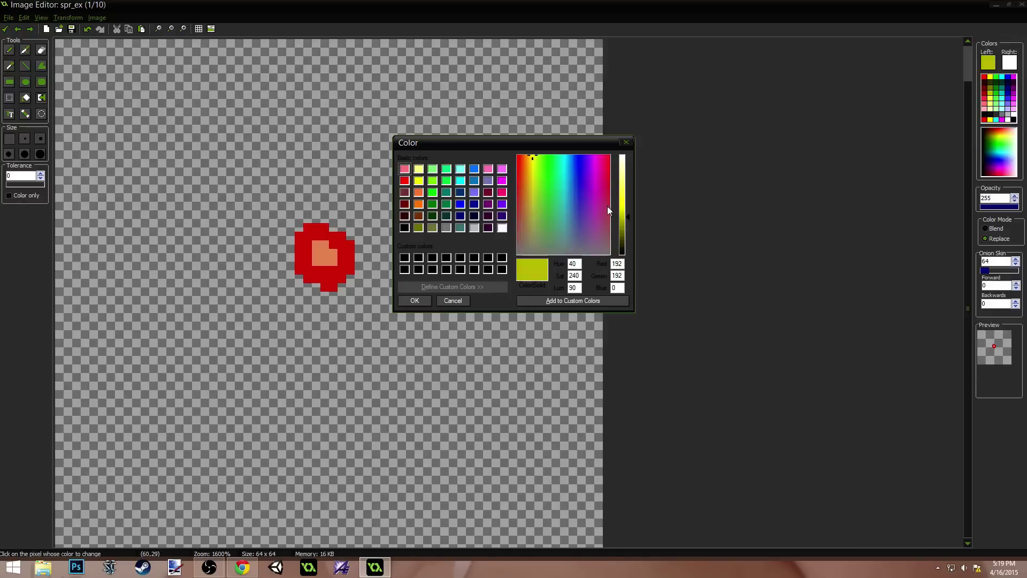
{"action": "left_click", "coordinate": [527, 184]}
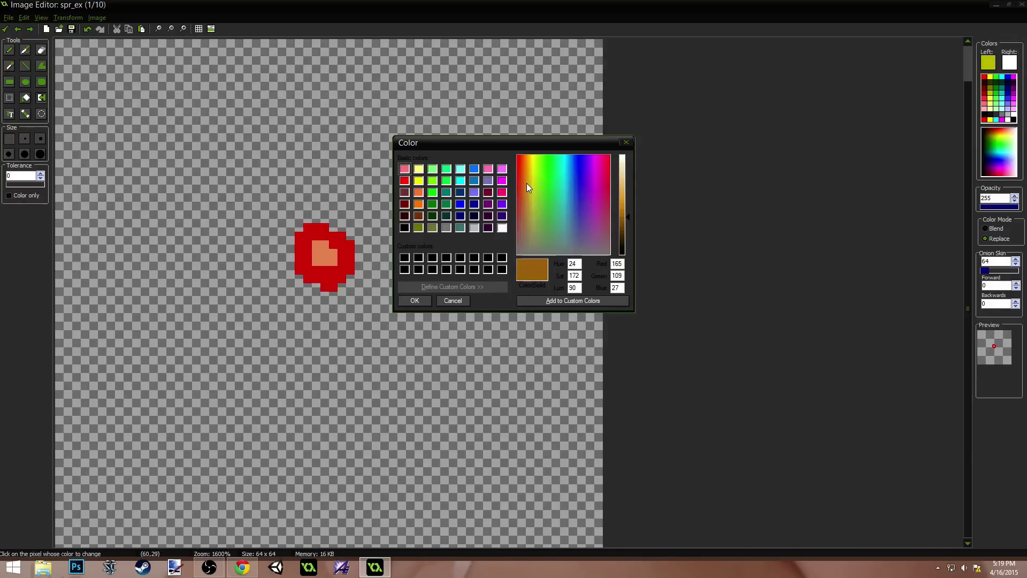
{"action": "left_click", "coordinate": [453, 300]}
Step: Mix a more saturated orange (RGB 255, 120, 55) from the highlight colour and replace the first frame's highlight with it
{"action": "left_click", "coordinate": [329, 256]}
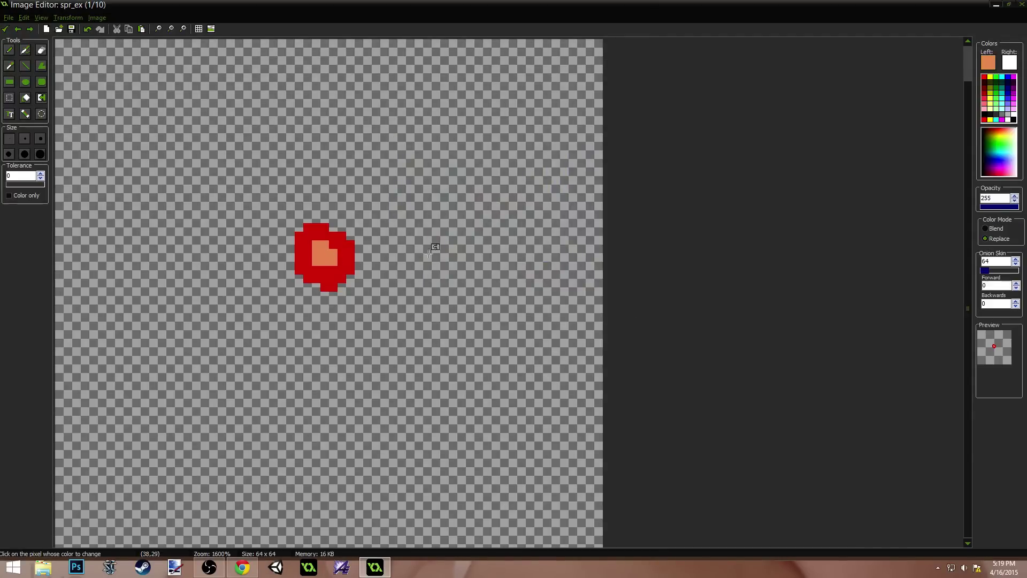
{"action": "left_click", "coordinate": [988, 63]}
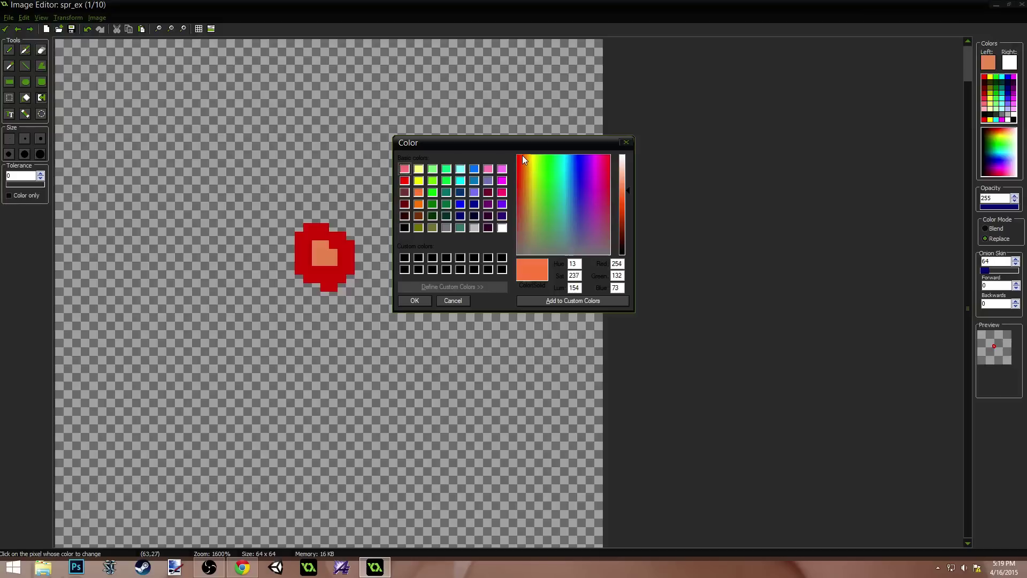
{"action": "left_click", "coordinate": [522, 155]}
{"action": "left_click", "coordinate": [626, 199]}
{"action": "left_click_drag", "start_coordinate": [625, 199], "coordinate": [625, 195]}
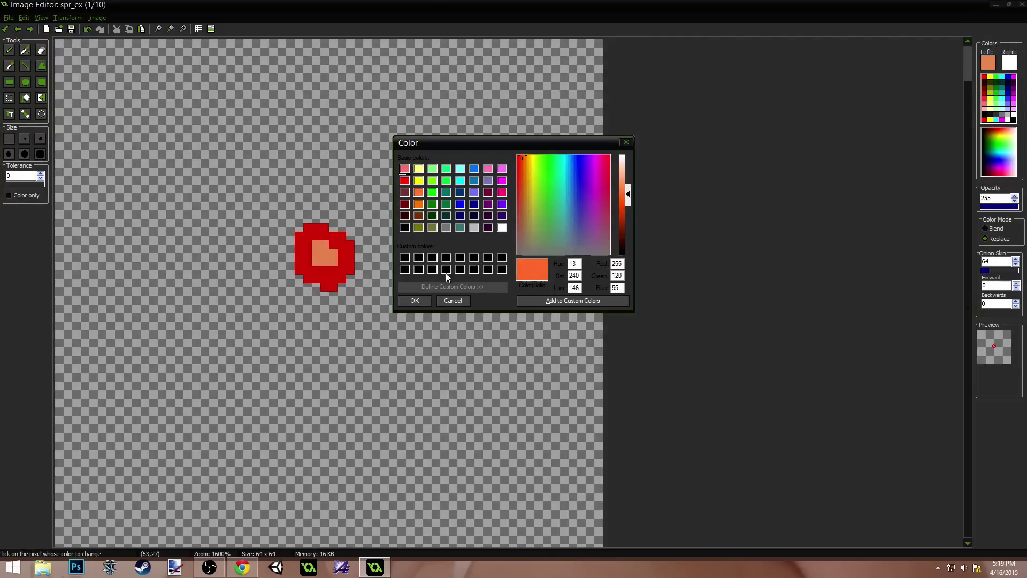
{"action": "left_click", "coordinate": [414, 301]}
{"action": "left_click", "coordinate": [41, 98]}
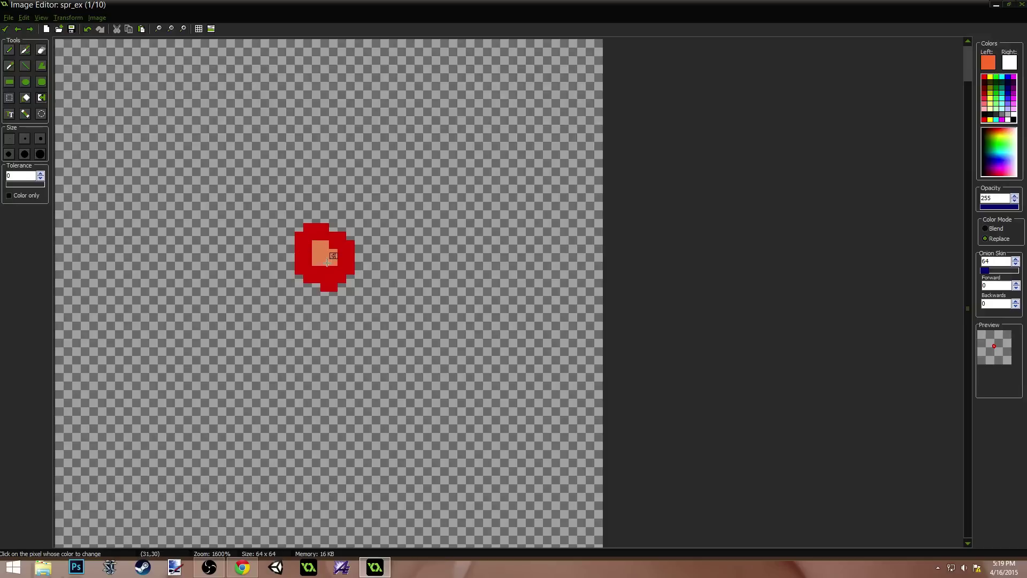
{"action": "left_click", "coordinate": [324, 258]}
Step: Replace the pale orange highlights with the saturated orange in the second, third, fourth and fifth frames
{"action": "key", "text": "Page_Down"}
{"action": "left_click", "coordinate": [314, 266]}
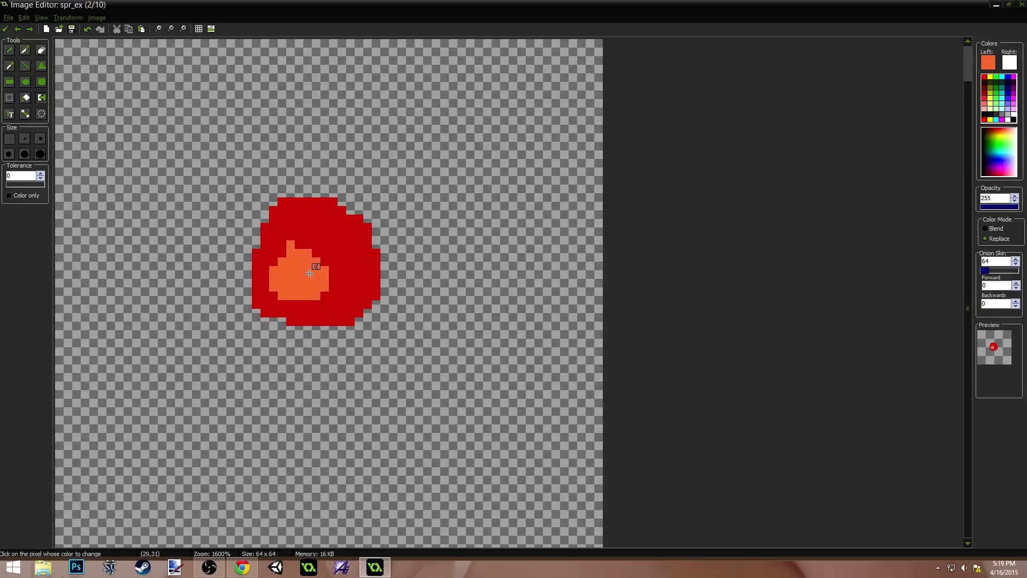
{"action": "key", "text": "Page_Down"}
{"action": "left_click", "coordinate": [271, 295]}
{"action": "key", "text": "Page_Down"}
{"action": "left_click", "coordinate": [183, 315]}
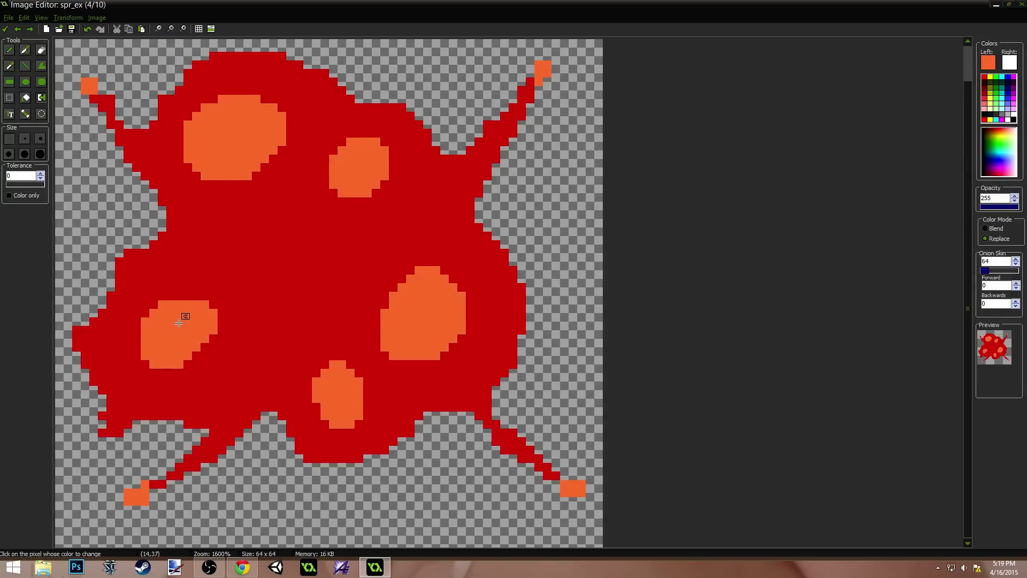
{"action": "key", "text": "Page_Down"}
{"action": "left_click", "coordinate": [207, 310]}
Step: Replace the pale orange highlights with the saturated orange in the sixth, seventh and eighth frames, undoing accidental fills of the transparent areas
{"action": "key", "text": "Page_Down"}
{"action": "left_click", "coordinate": [197, 336]}
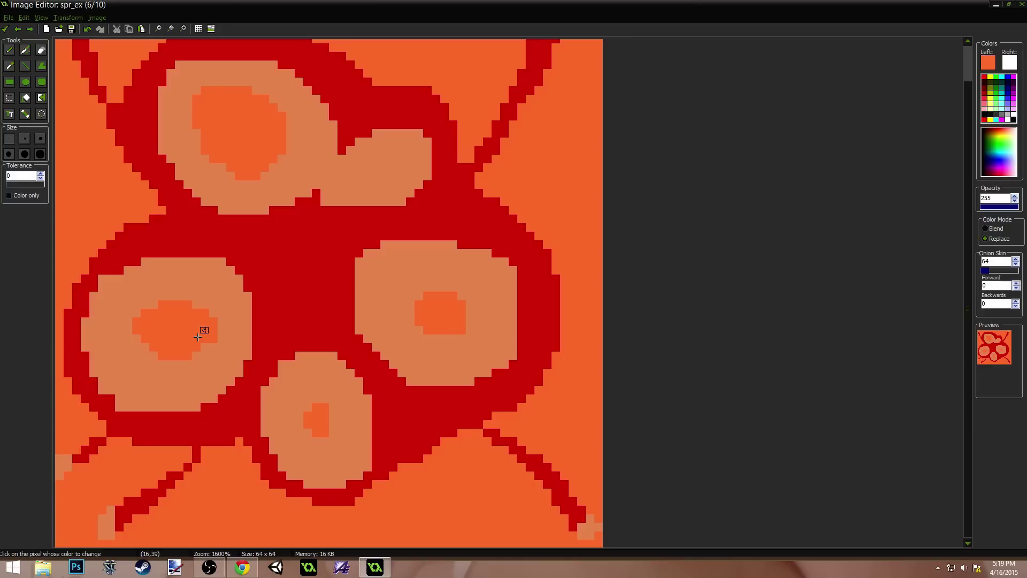
{"action": "key", "text": "ctrl+z"}
{"action": "left_click", "coordinate": [222, 357]}
{"action": "key", "text": "Page_Down"}
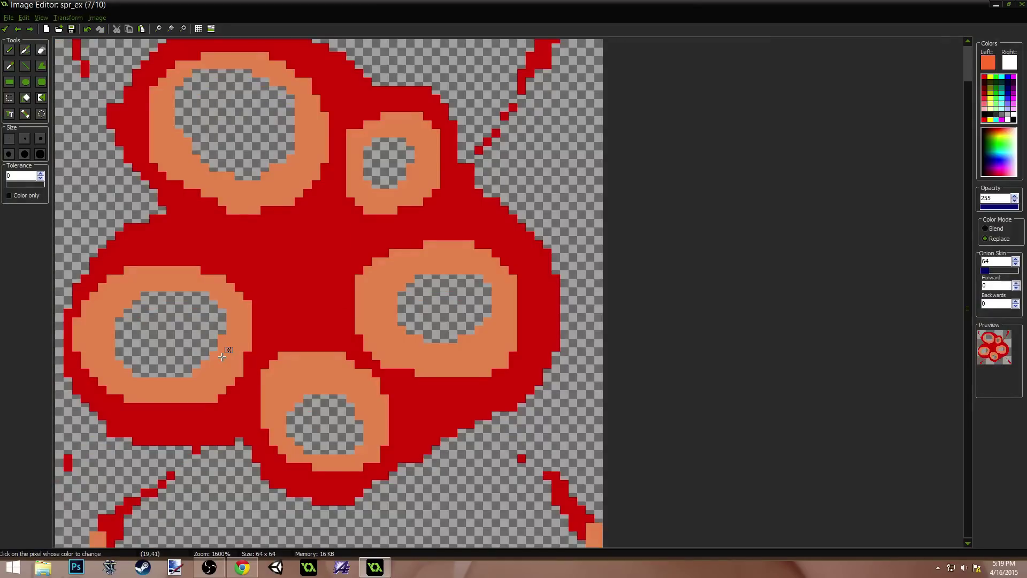
{"action": "left_click", "coordinate": [222, 357]}
{"action": "key", "text": "Page_Down"}
{"action": "left_click", "coordinate": [223, 357]}
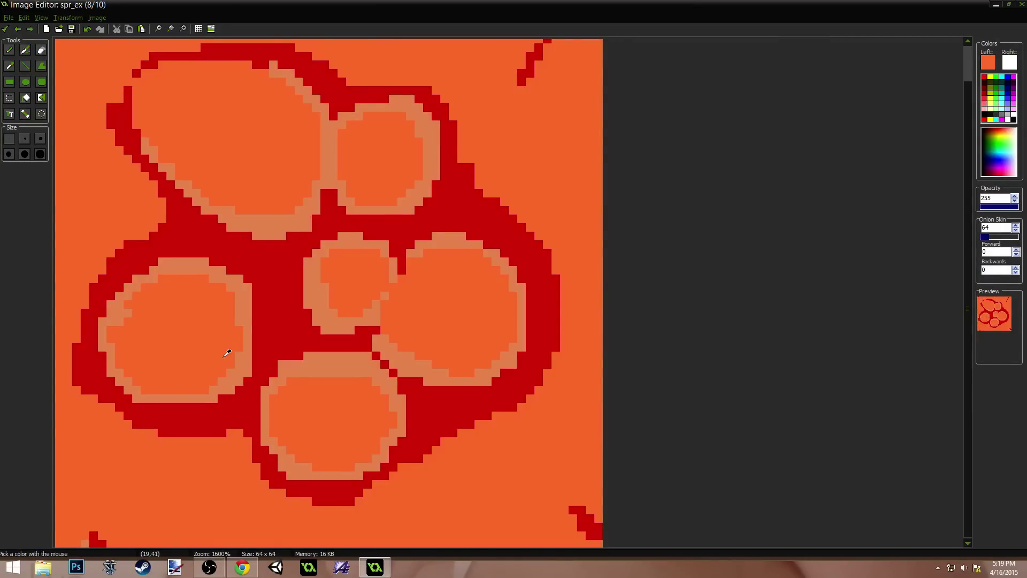
{"action": "key", "text": "ctrl+z"}
{"action": "left_click", "coordinate": [249, 311]}
Step: Replace the pale orange highlights with the saturated orange in the ninth and tenth frames and accept the image edits
{"action": "key", "text": "Page_Down"}
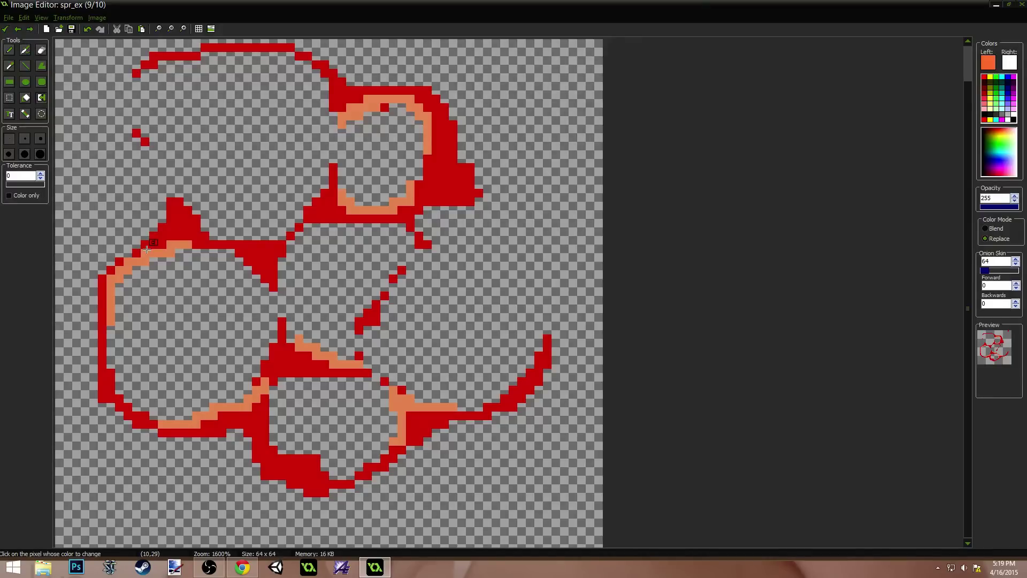
{"action": "key", "text": "Page_Down"}
{"action": "left_click", "coordinate": [243, 254]}
{"action": "key", "text": "Page_Down"}
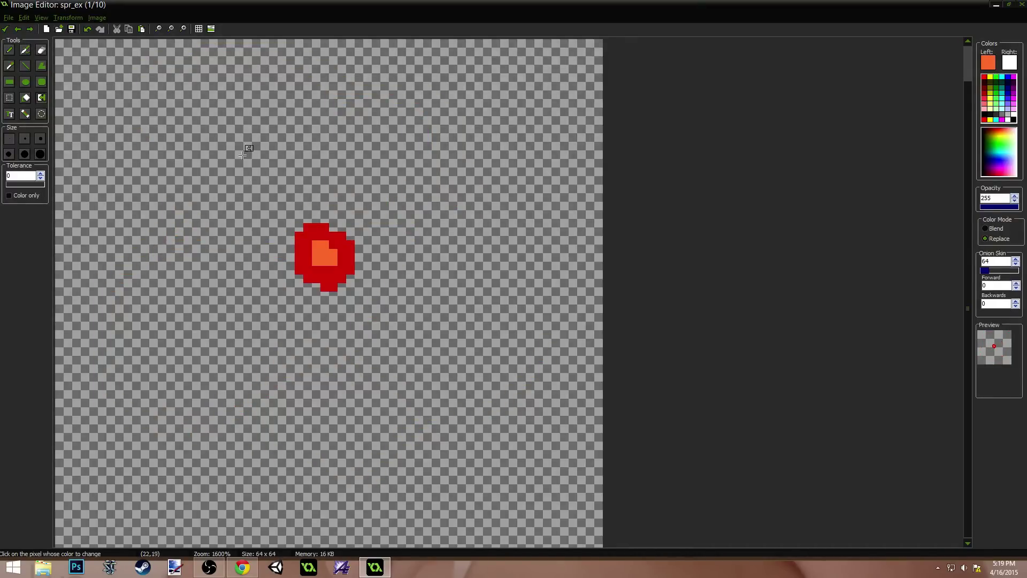
{"action": "left_click", "coordinate": [5, 28]}
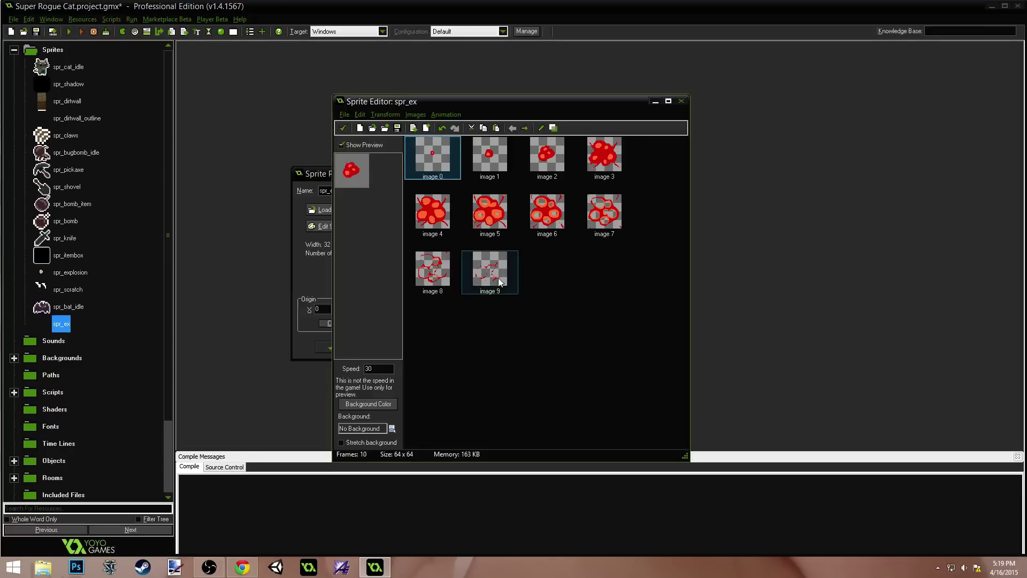
Step: Reopen the first frame, mix a lighter orange (RGB 255, 159, 113) and replace its highlight colour with it
{"action": "double_click", "coordinate": [433, 153]}
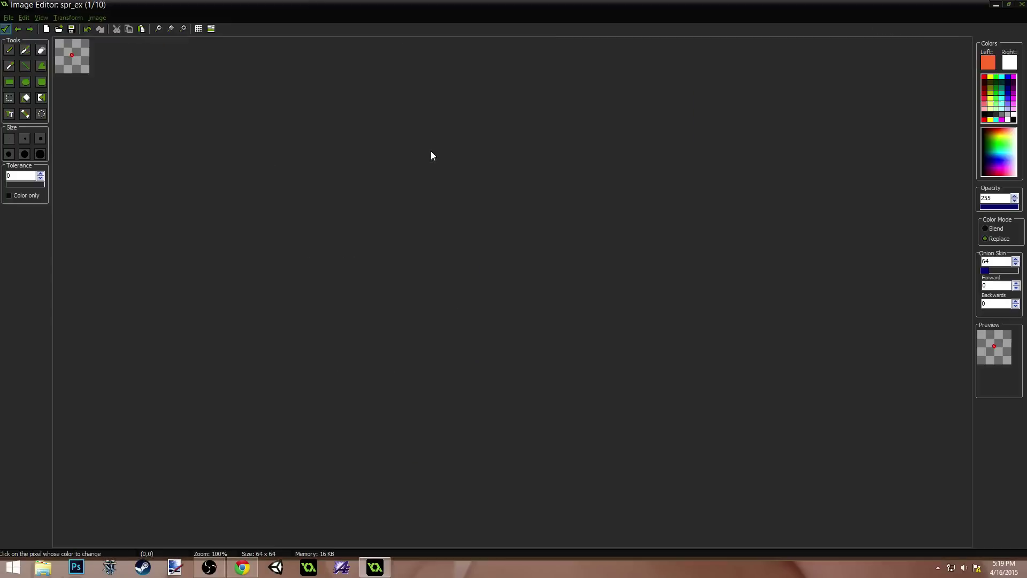
{"action": "left_click", "coordinate": [988, 60]}
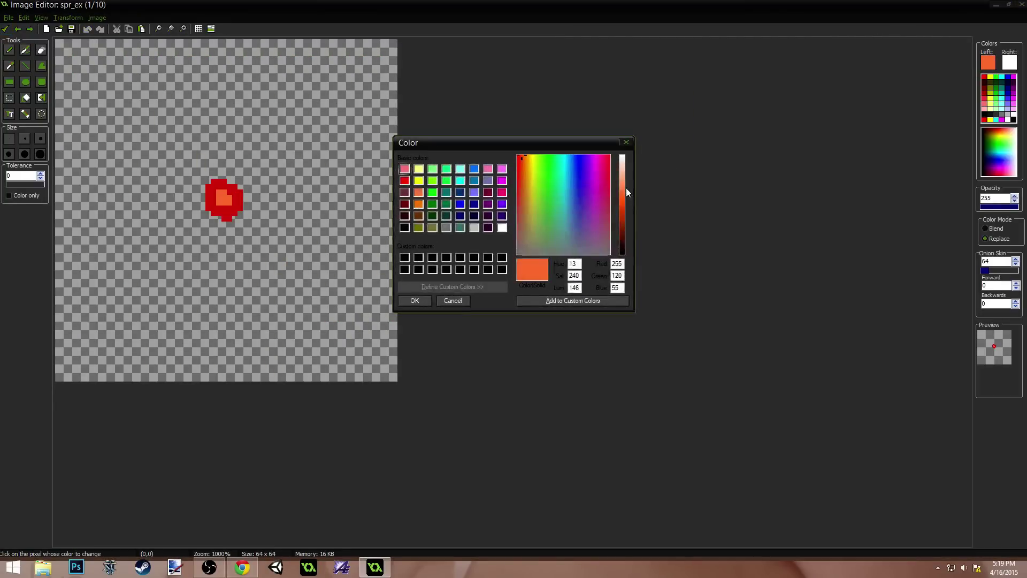
{"action": "left_click_drag", "start_coordinate": [626, 188], "coordinate": [627, 185]}
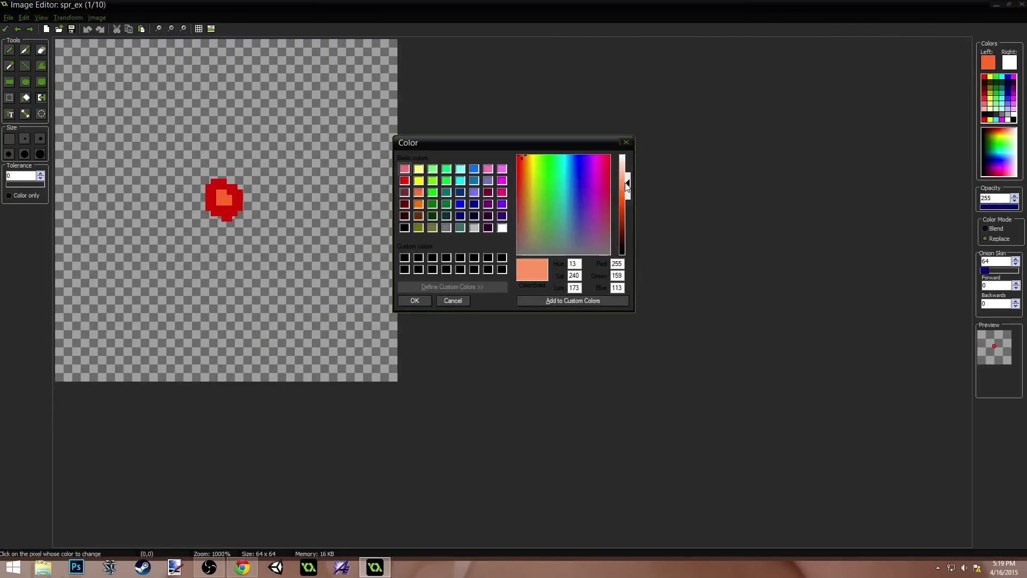
{"action": "left_click", "coordinate": [427, 300]}
{"action": "scroll", "coordinate": [309, 230], "scroll_direction": "up", "scroll_amount": 3}
{"action": "left_click", "coordinate": [474, 262]}
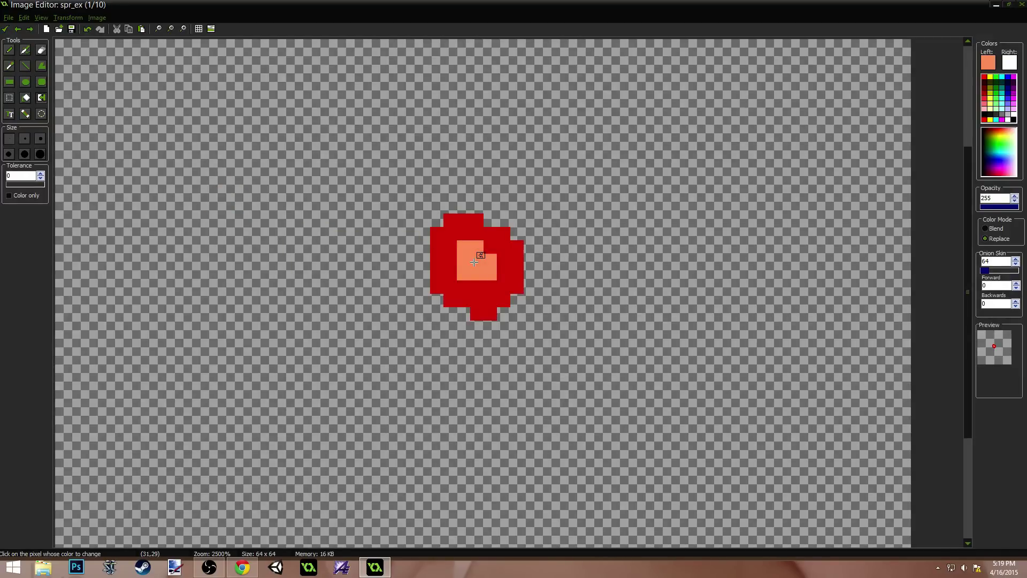
Step: Replace the saturated orange highlights with the lighter orange in the second, third, fourth and fifth frames
{"action": "key", "text": "Right"}
{"action": "left_click", "coordinate": [449, 268]}
{"action": "key", "text": "Right"}
{"action": "left_click", "coordinate": [416, 291]}
{"action": "key", "text": "Right"}
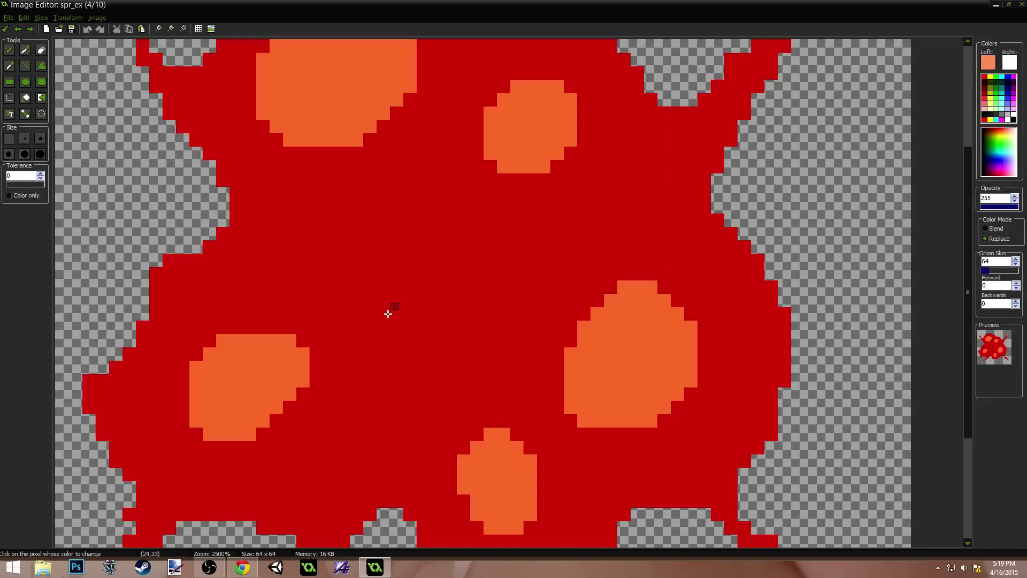
{"action": "left_click", "coordinate": [272, 360]}
{"action": "key", "text": "Right"}
{"action": "left_click", "coordinate": [300, 324]}
Step: Replace the saturated orange highlights with the lighter orange in the sixth, seventh and eighth frames
{"action": "key", "text": "Right"}
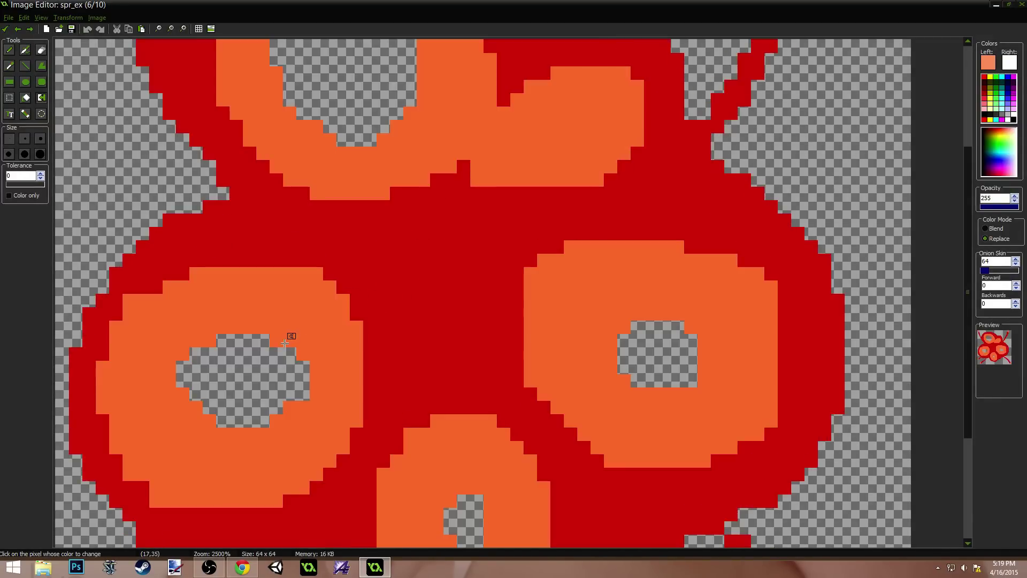
{"action": "left_click", "coordinate": [303, 328]}
{"action": "key", "text": "Right"}
{"action": "left_click", "coordinate": [298, 326]}
{"action": "key", "text": "Right"}
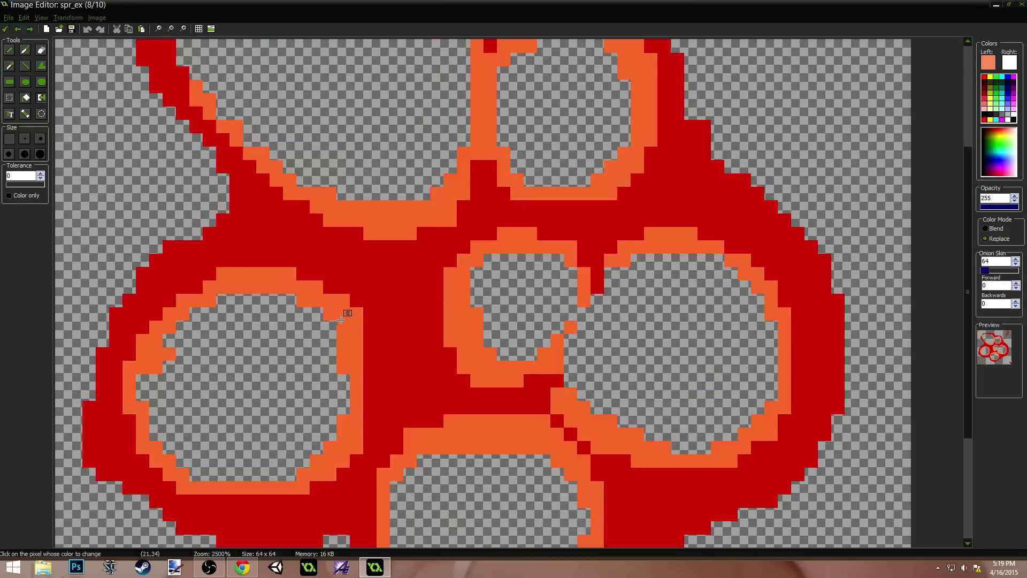
{"action": "left_click", "coordinate": [343, 333]}
Step: Replace the saturated orange highlights with the lighter orange in the ninth and tenth frames and accept the image edits
{"action": "key", "text": "Right"}
{"action": "left_click", "coordinate": [197, 273]}
{"action": "key", "text": "Right"}
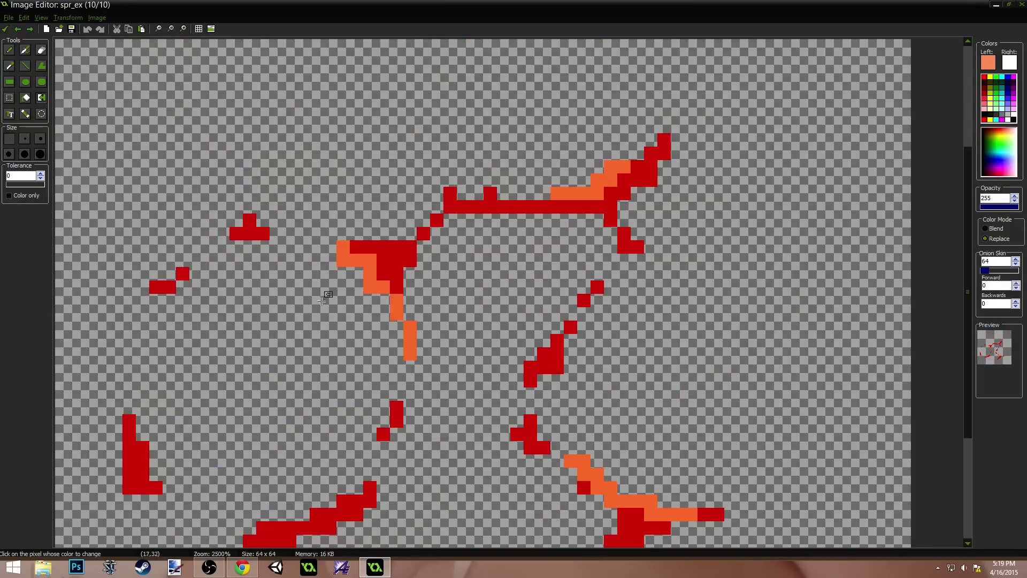
{"action": "left_click", "coordinate": [365, 279]}
{"action": "key", "text": "Right"}
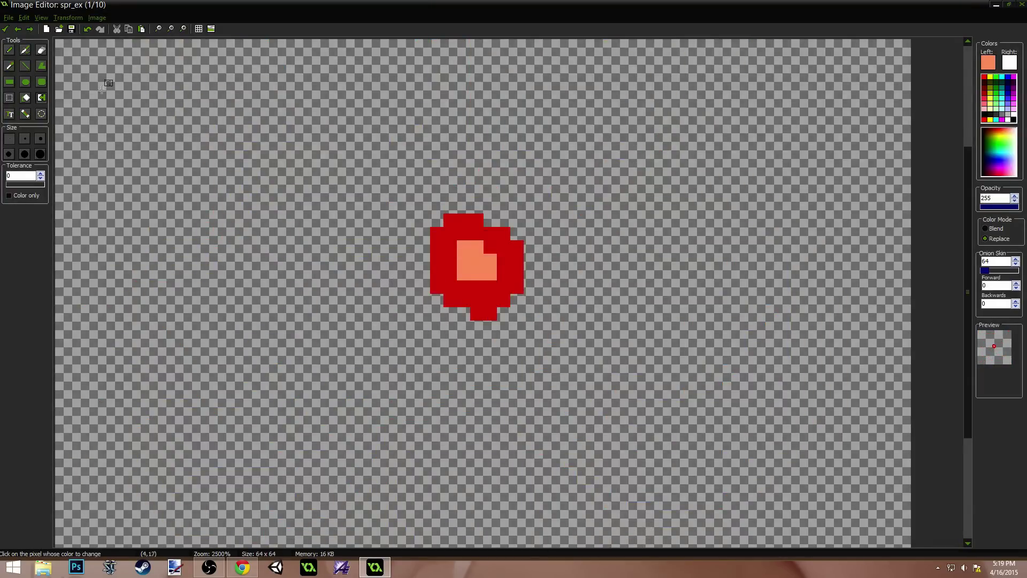
{"action": "left_click", "coordinate": [5, 29]}
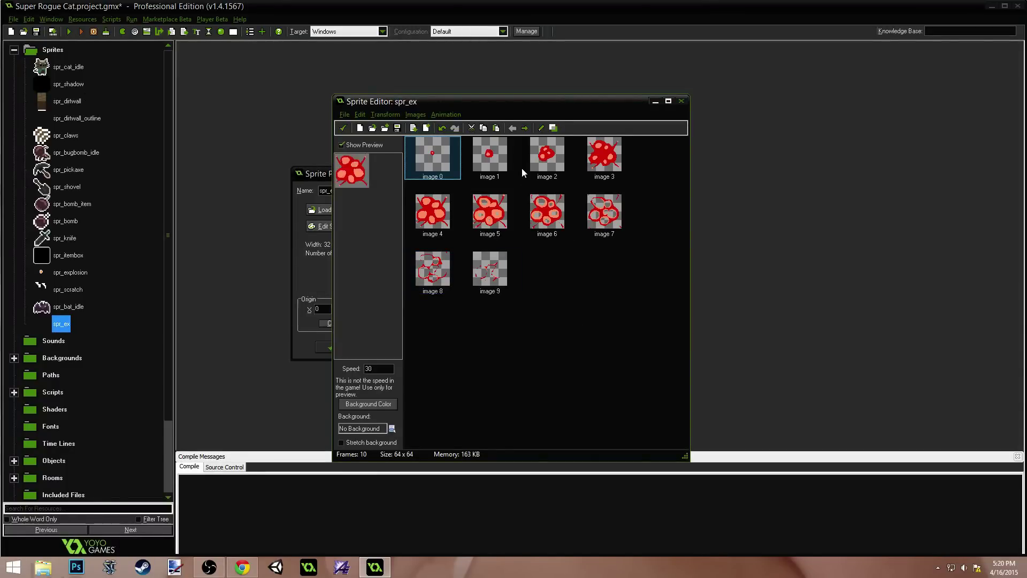
Step: Reopen the first frame, sample its red, mix an orange-red (RGB 224, 56, 7) and replace the red with it
{"action": "double_click", "coordinate": [453, 171]}
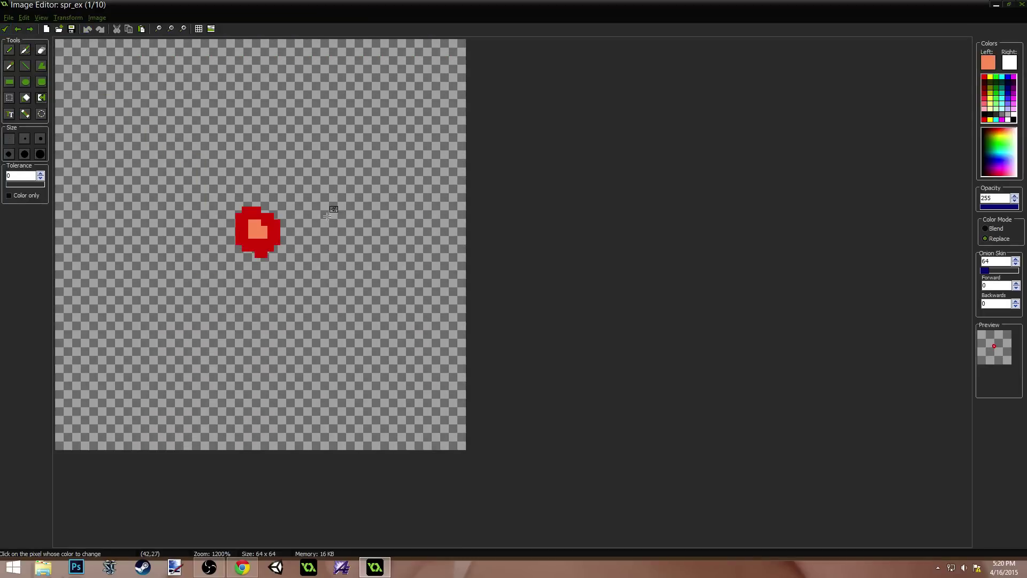
{"action": "left_click", "coordinate": [352, 242], "text": "ctrl"}
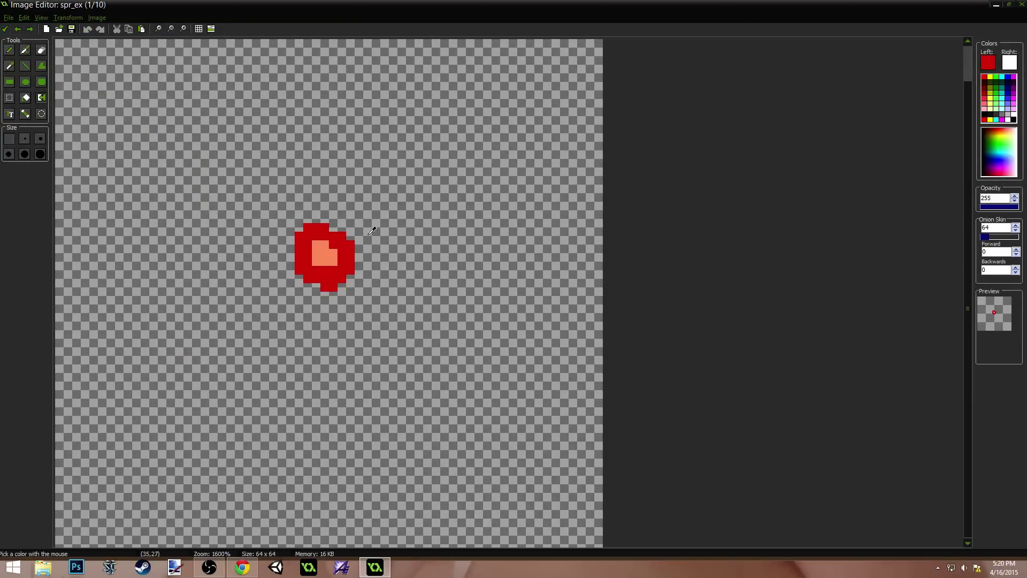
{"action": "left_click", "coordinate": [988, 63]}
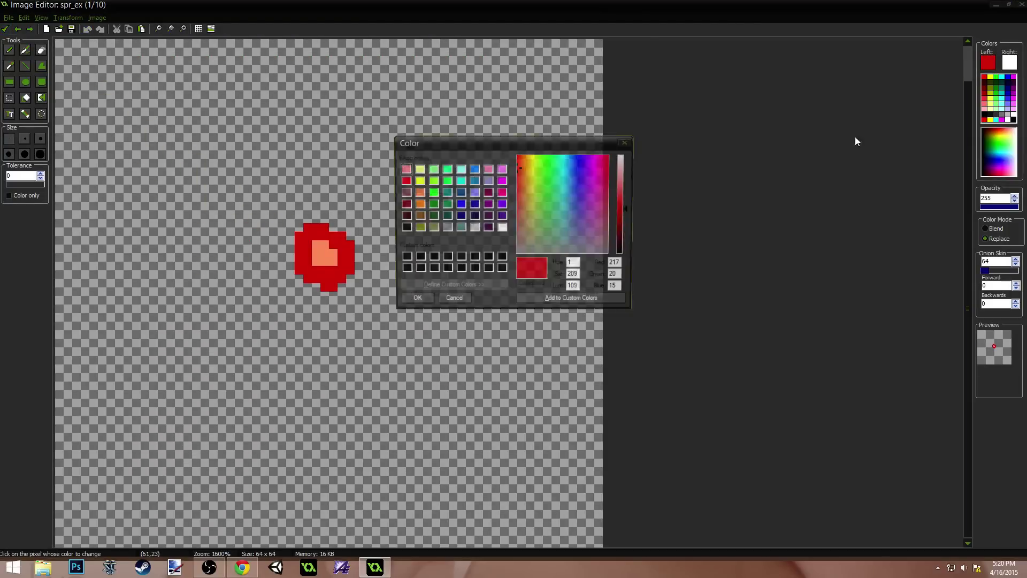
{"action": "left_click", "coordinate": [521, 163]}
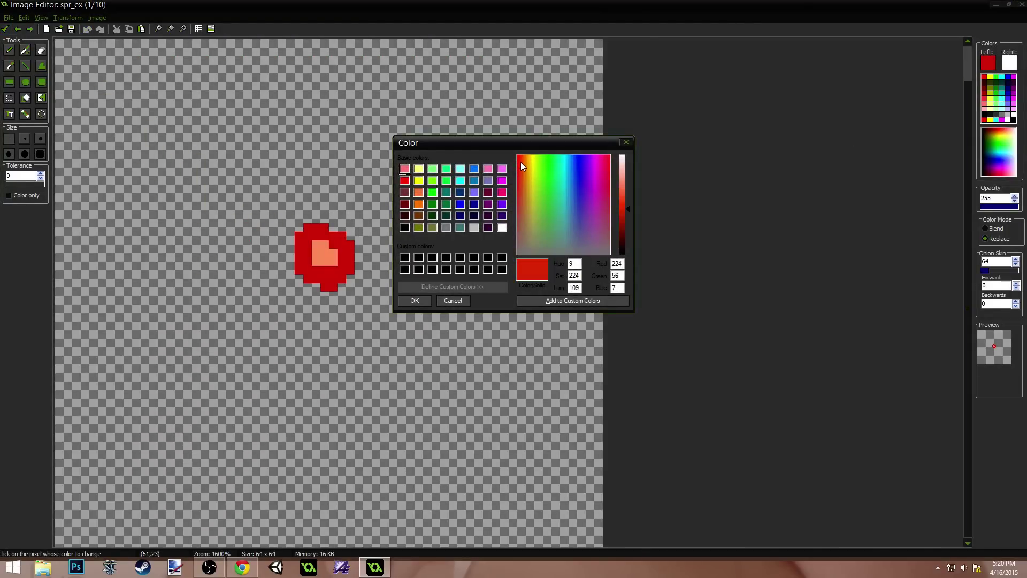
{"action": "left_click", "coordinate": [415, 301]}
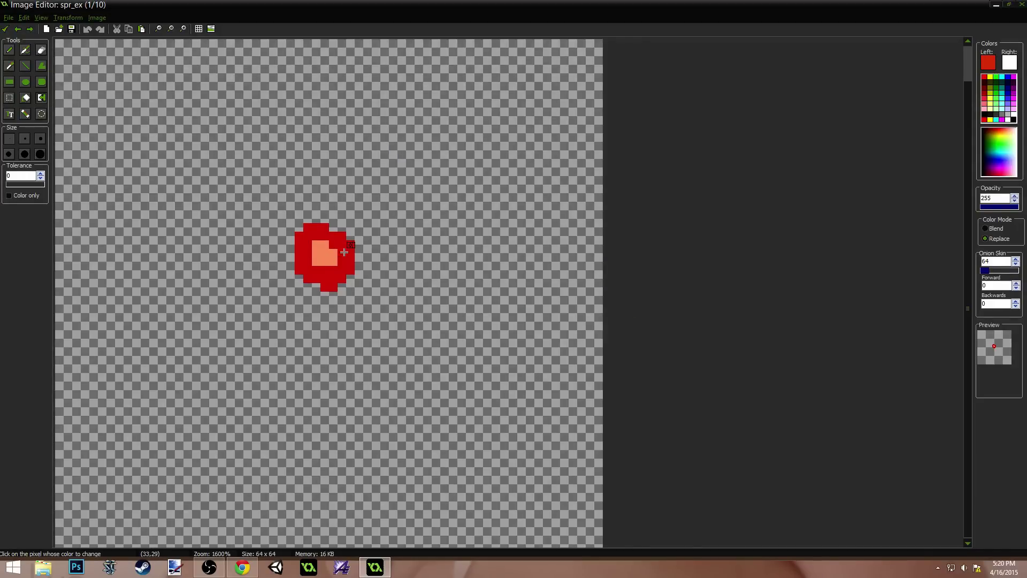
{"action": "left_click", "coordinate": [343, 252]}
Step: Replace the red with the orange-red in the second, third, fourth and fifth frames
{"action": "key", "text": "Right"}
{"action": "left_click", "coordinate": [346, 252]}
{"action": "key", "text": "Right"}
{"action": "left_click", "coordinate": [361, 219]}
{"action": "key", "text": "Right"}
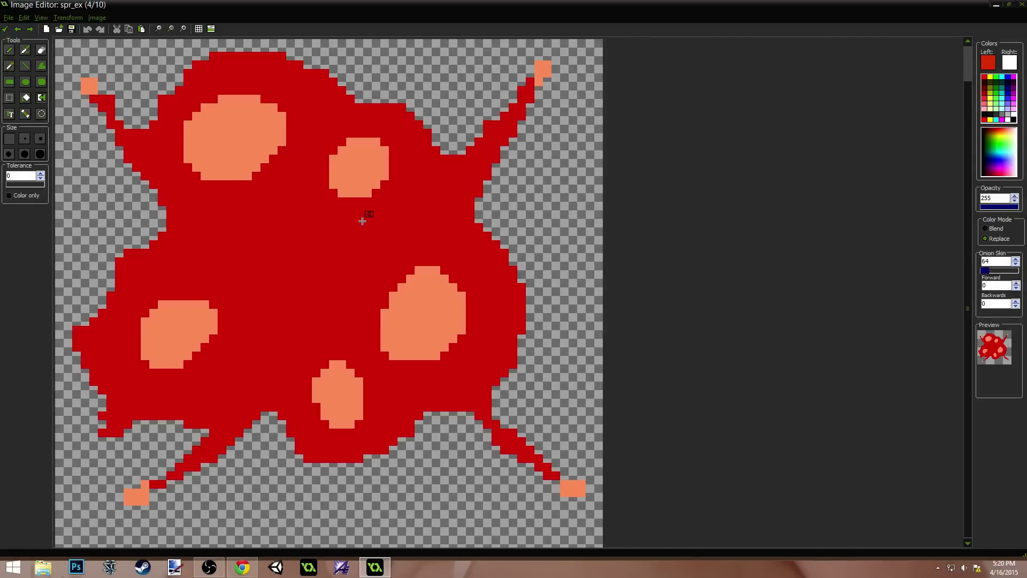
{"action": "left_click", "coordinate": [362, 221]}
{"action": "key", "text": "Right"}
{"action": "left_click", "coordinate": [326, 273]}
Step: Replace the red with the orange-red in the sixth, seventh and eighth frames
{"action": "key", "text": "Right"}
{"action": "left_click", "coordinate": [317, 272]}
{"action": "key", "text": "Right"}
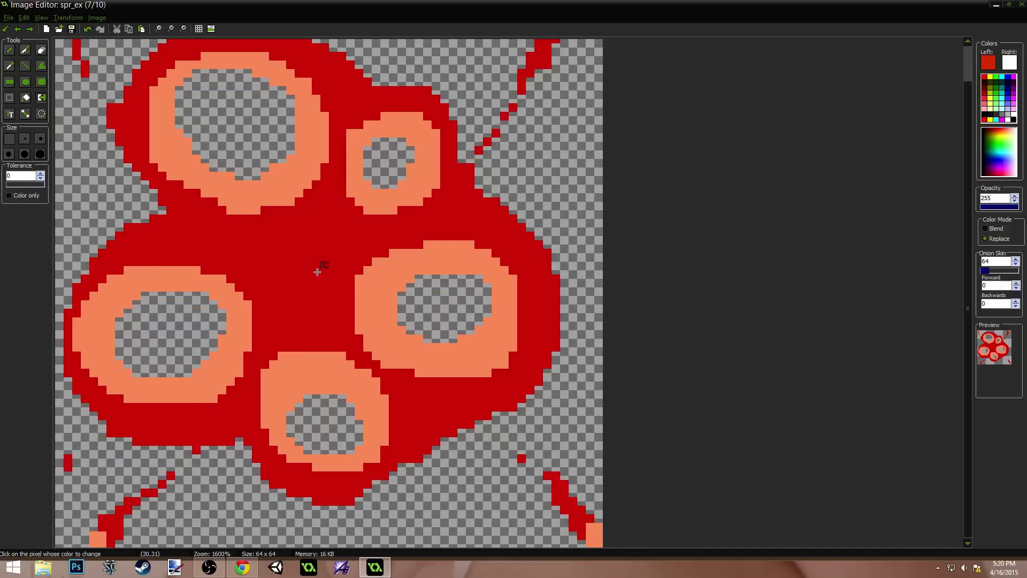
{"action": "left_click", "coordinate": [318, 272]}
{"action": "key", "text": "Right"}
{"action": "left_click", "coordinate": [311, 256]}
Step: Replace the red with the orange-red in the ninth and tenth frames and accept the image edits
{"action": "key", "text": "Right"}
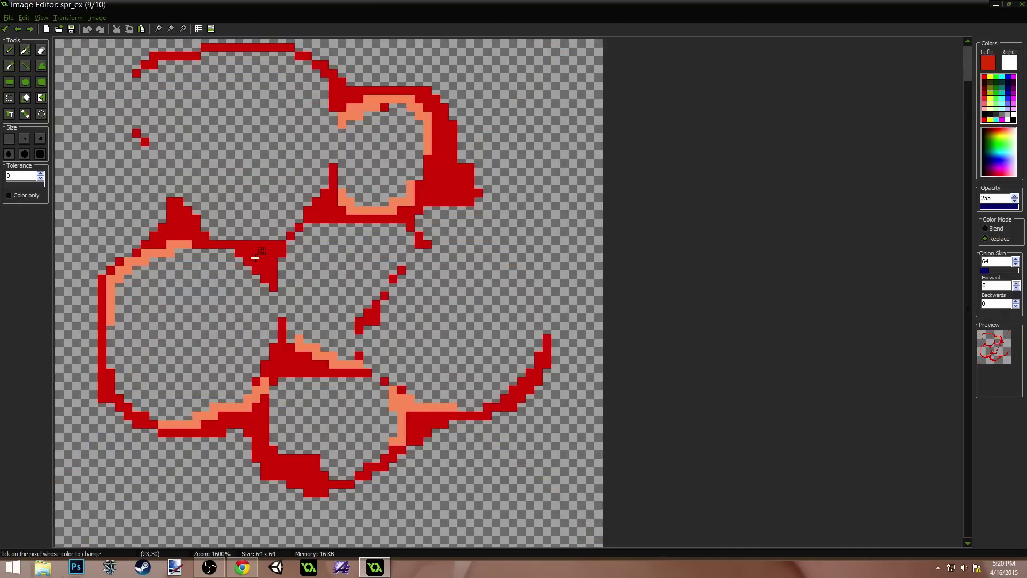
{"action": "left_click", "coordinate": [255, 258]}
{"action": "key", "text": "Right"}
{"action": "left_click", "coordinate": [271, 253]}
{"action": "key", "text": "Right"}
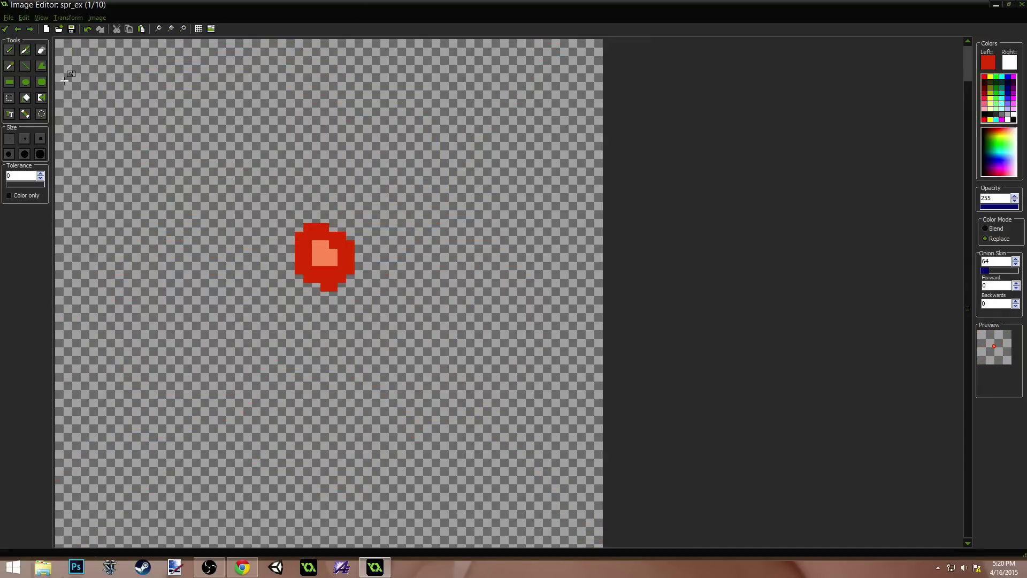
{"action": "left_click", "coordinate": [6, 28]}
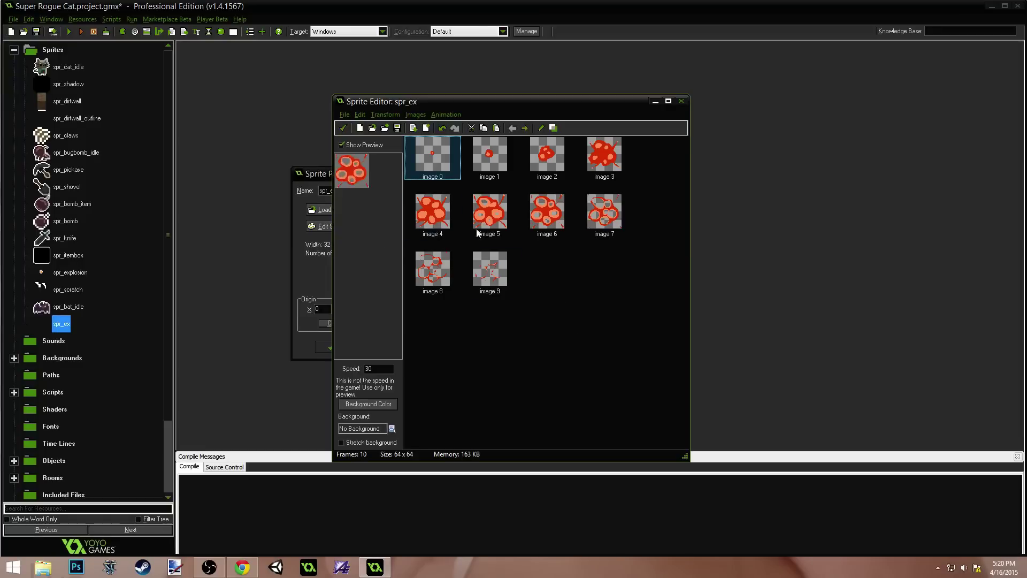
Step: Reopen the first frame, select the pencil, sample the light orange and mix a pale yellow (RGB 254, 239, 152) from it
{"action": "left_click", "coordinate": [435, 165]}
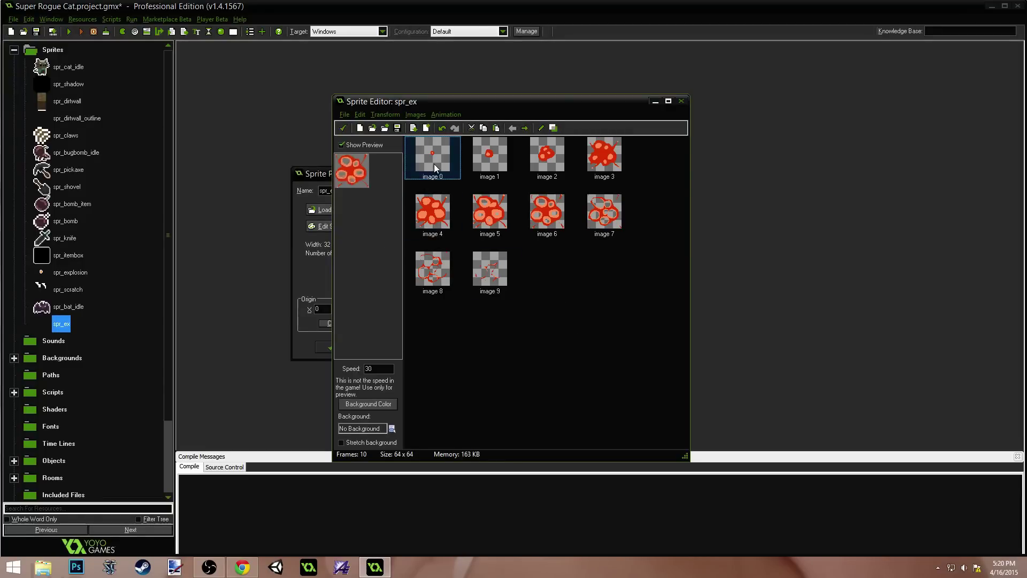
{"action": "double_click", "coordinate": [434, 163]}
{"action": "scroll", "coordinate": [407, 193], "scroll_direction": "up", "scroll_amount": 5}
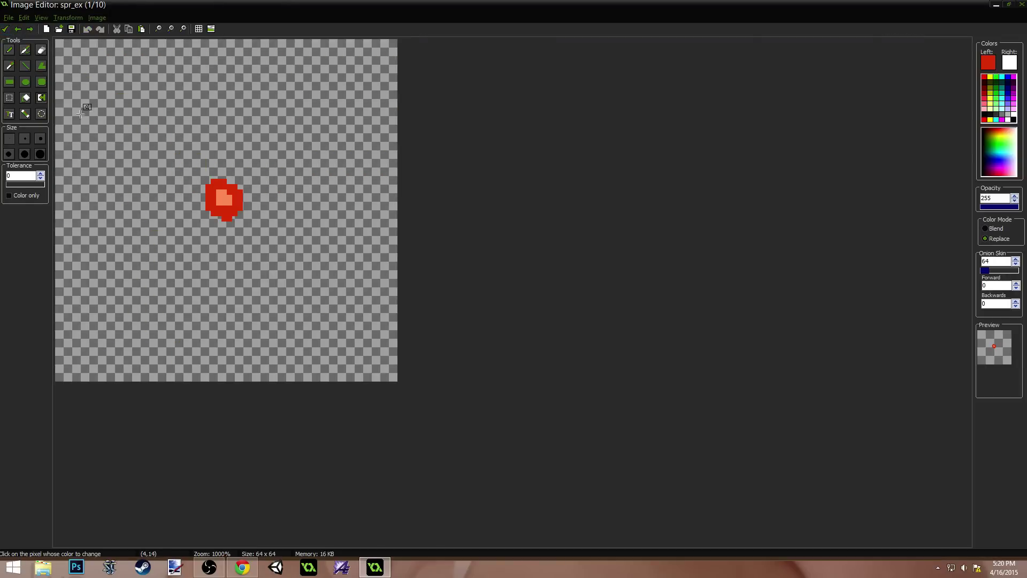
{"action": "scroll", "coordinate": [80, 114], "scroll_direction": "up", "scroll_amount": 1}
{"action": "left_click", "coordinate": [9, 51]}
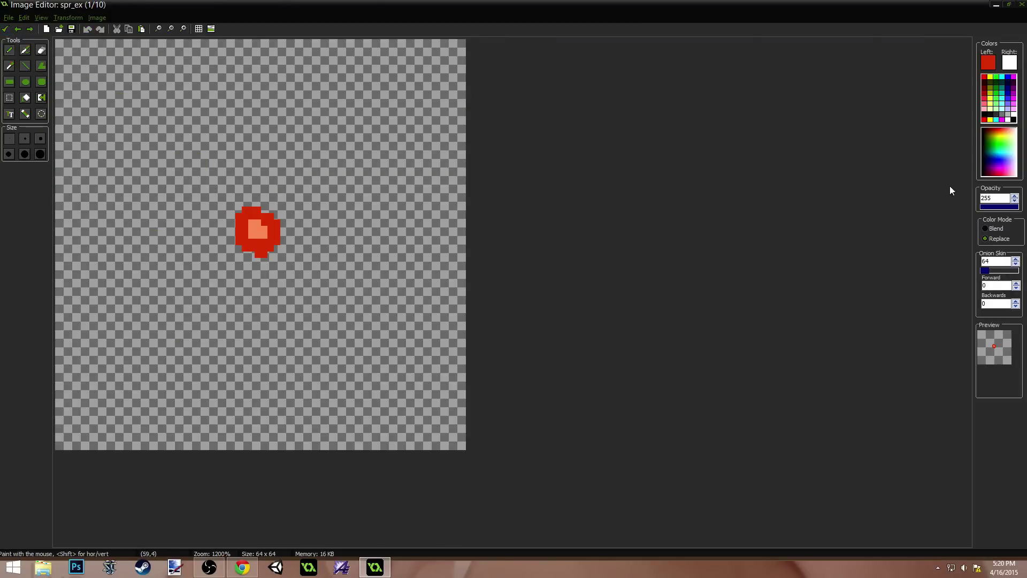
{"action": "left_click", "coordinate": [262, 229], "text": "ctrl"}
{"action": "left_click", "coordinate": [987, 62]}
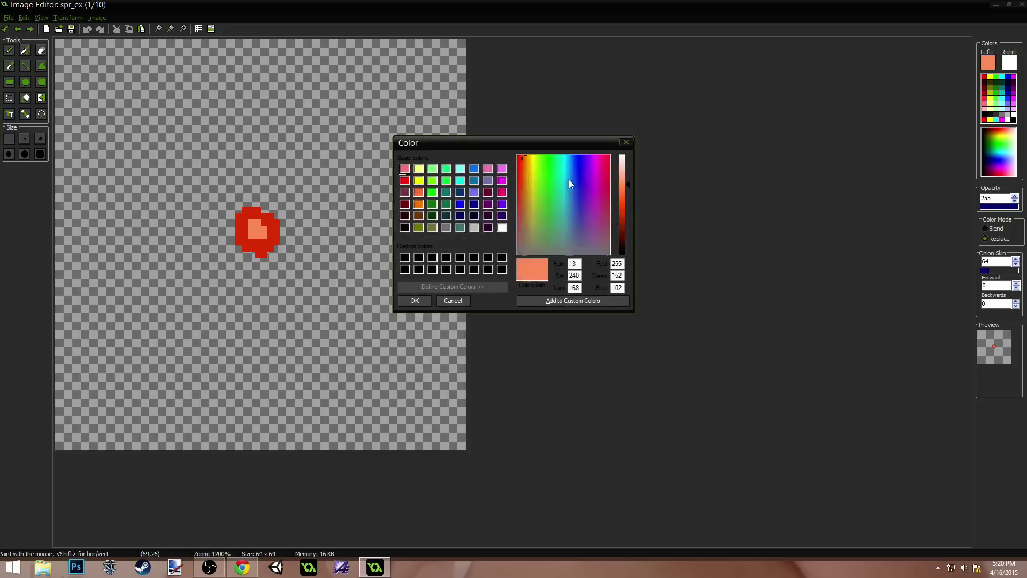
{"action": "left_click", "coordinate": [529, 156]}
{"action": "left_click_drag", "start_coordinate": [629, 182], "coordinate": [626, 179]}
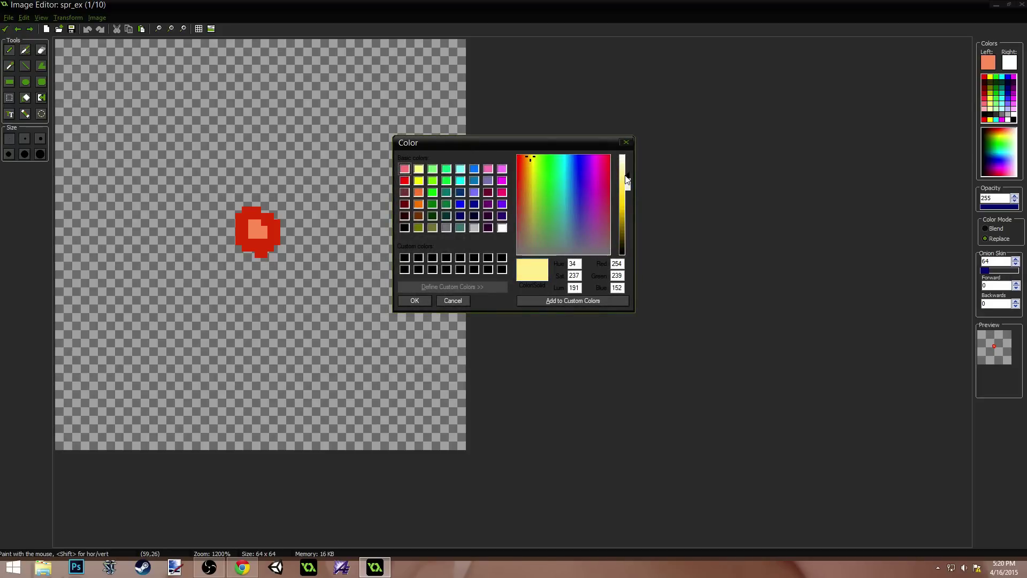
{"action": "left_click", "coordinate": [412, 300]}
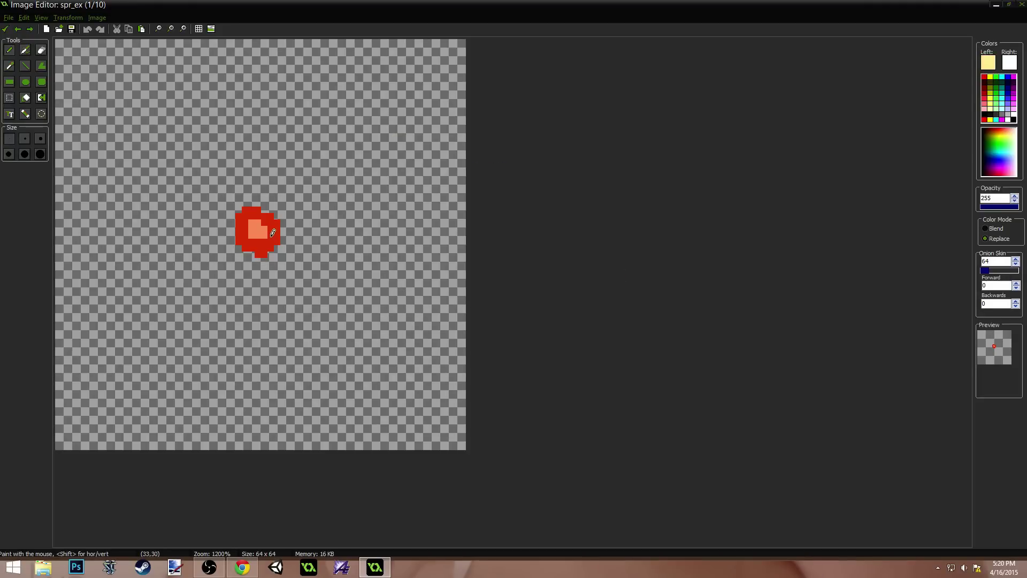
Step: Paint a small pale yellow core inside the lower-left light orange highlight of the third frame
{"action": "key", "text": "Right"}
{"action": "left_click_drag", "start_coordinate": [239, 248], "coordinate": [206, 266]}
{"action": "key", "text": "Right"}
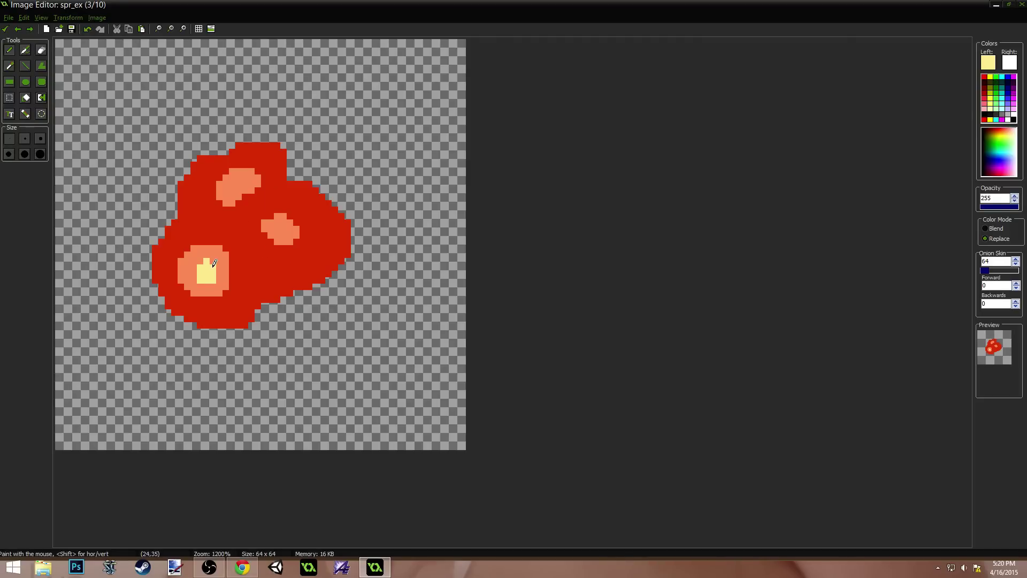
Step: Paint pale yellow cores inside the five large light orange highlights of the fourth frame
{"action": "key", "text": "Right"}
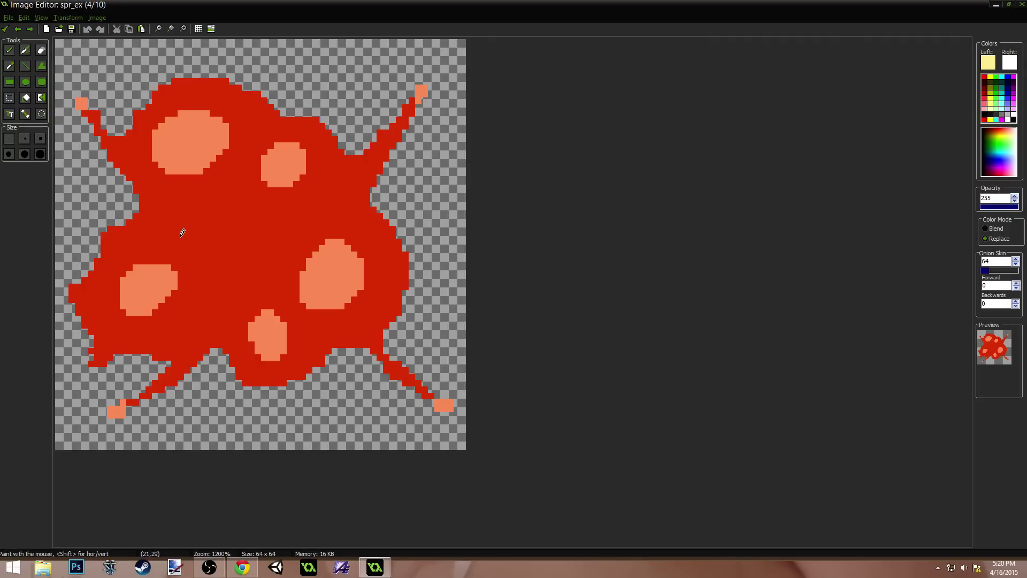
{"action": "mouse_move", "coordinate": [155, 279]}
{"action": "left_mouse_down"}
{"action": "mouse_move", "coordinate": [137, 283]}
{"action": "mouse_move", "coordinate": [142, 299]}
{"action": "left_mouse_up"}
{"action": "left_click_drag", "start_coordinate": [206, 118], "coordinate": [188, 140]}
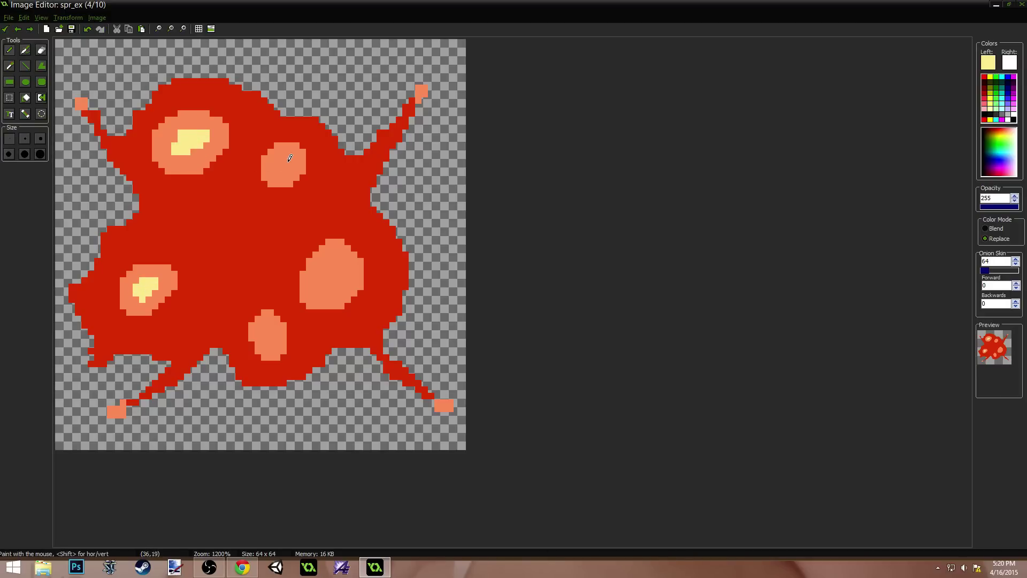
{"action": "left_click_drag", "start_coordinate": [338, 266], "coordinate": [325, 291]}
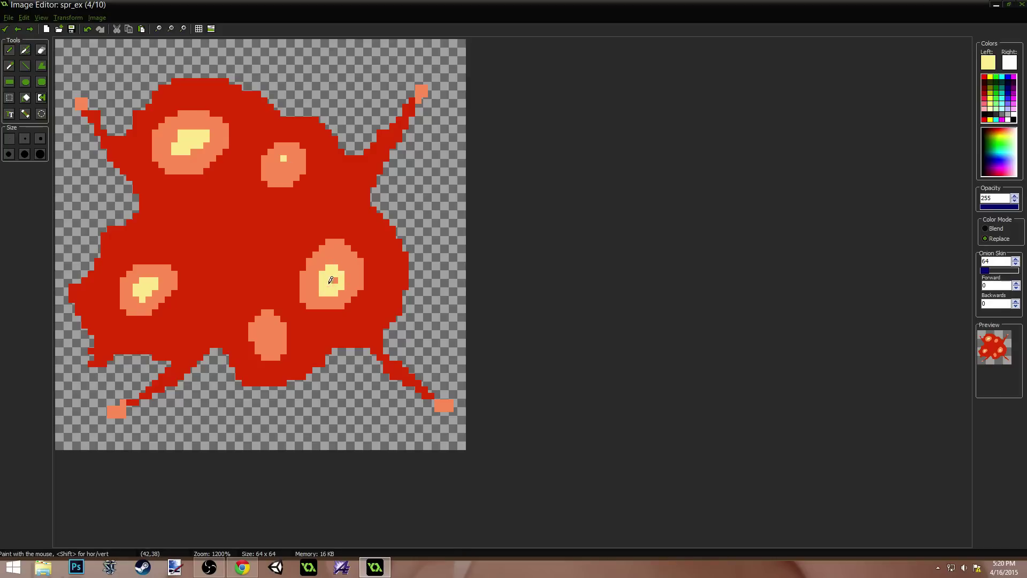
{"action": "mouse_move", "coordinate": [269, 331]}
{"action": "left_mouse_down"}
{"action": "mouse_move", "coordinate": [272, 342]}
{"action": "mouse_move", "coordinate": [275, 333]}
{"action": "left_mouse_up"}
Step: Paint larger pale yellow cores inside the five large light orange highlights of the fifth frame
{"action": "key", "text": "Right"}
{"action": "mouse_move", "coordinate": [137, 274]}
{"action": "left_mouse_down"}
{"action": "mouse_move", "coordinate": [125, 282]}
{"action": "mouse_move", "coordinate": [154, 282]}
{"action": "left_mouse_up"}
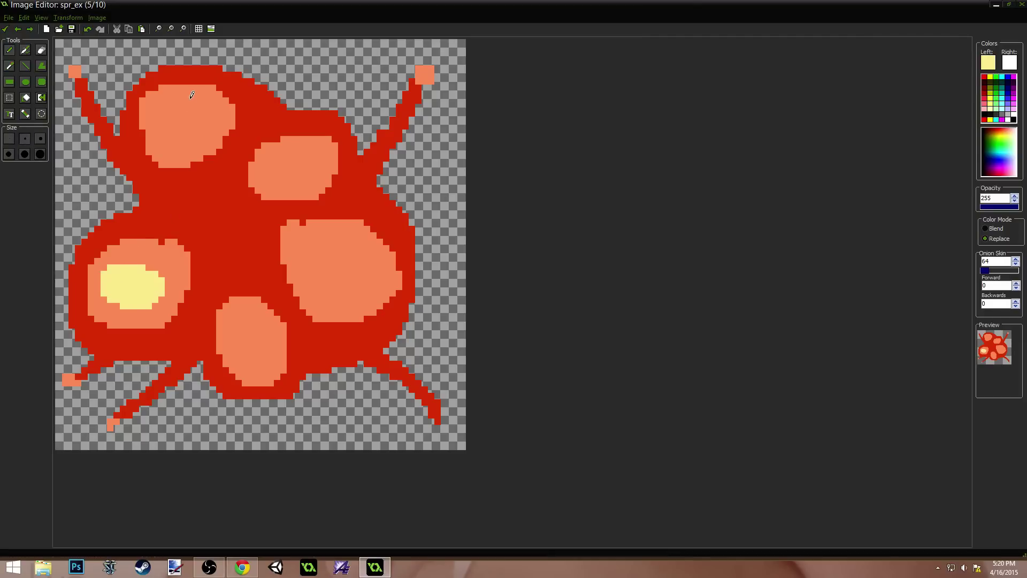
{"action": "left_click_drag", "start_coordinate": [176, 120], "coordinate": [195, 116]}
{"action": "mouse_move", "coordinate": [323, 176]}
{"action": "left_mouse_down"}
{"action": "mouse_move", "coordinate": [276, 160]}
{"action": "mouse_move", "coordinate": [319, 181]}
{"action": "left_mouse_up"}
{"action": "mouse_move", "coordinate": [360, 260]}
{"action": "left_mouse_down"}
{"action": "mouse_move", "coordinate": [339, 247]}
{"action": "mouse_move", "coordinate": [351, 277]}
{"action": "mouse_move", "coordinate": [368, 274]}
{"action": "mouse_move", "coordinate": [313, 288]}
{"action": "left_mouse_up"}
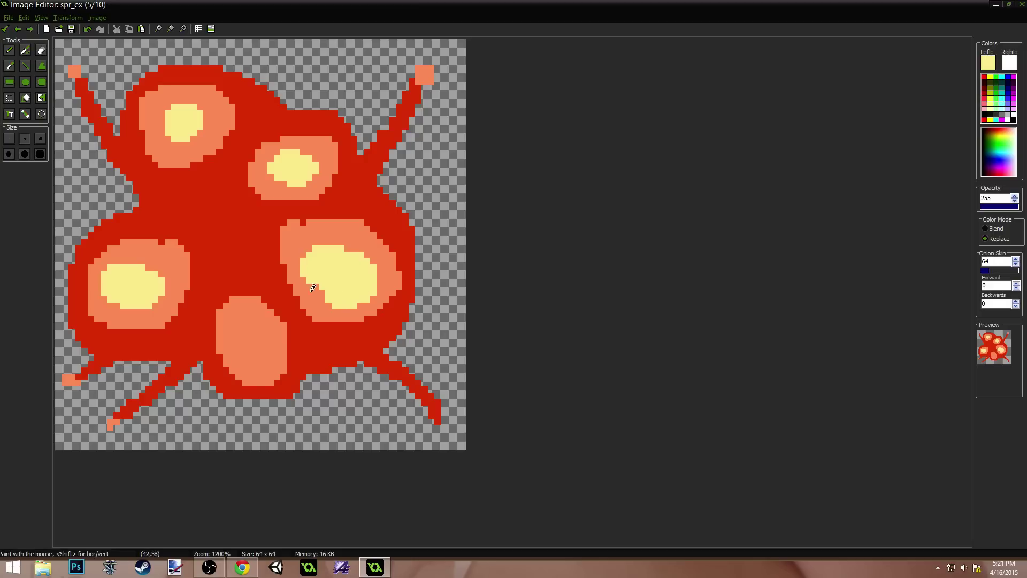
{"action": "mouse_move", "coordinate": [249, 325]}
{"action": "left_mouse_down"}
{"action": "mouse_move", "coordinate": [246, 345]}
{"action": "mouse_move", "coordinate": [260, 340]}
{"action": "left_mouse_up"}
Step: With the smallest brush, outline the lower-left and upper-left holes of the sixth frame in pale yellow
{"action": "key", "text": "Right"}
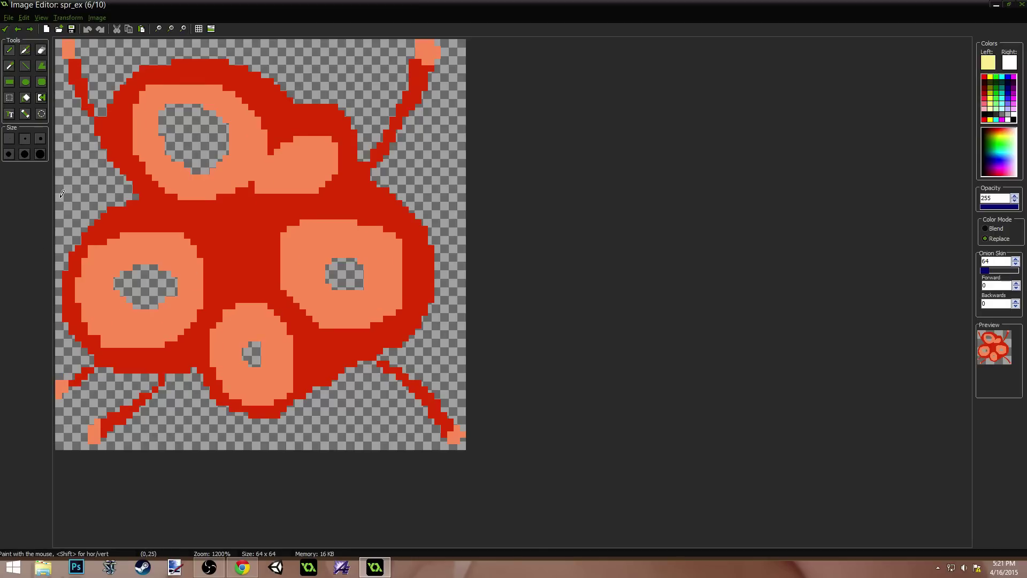
{"action": "left_click", "coordinate": [9, 139]}
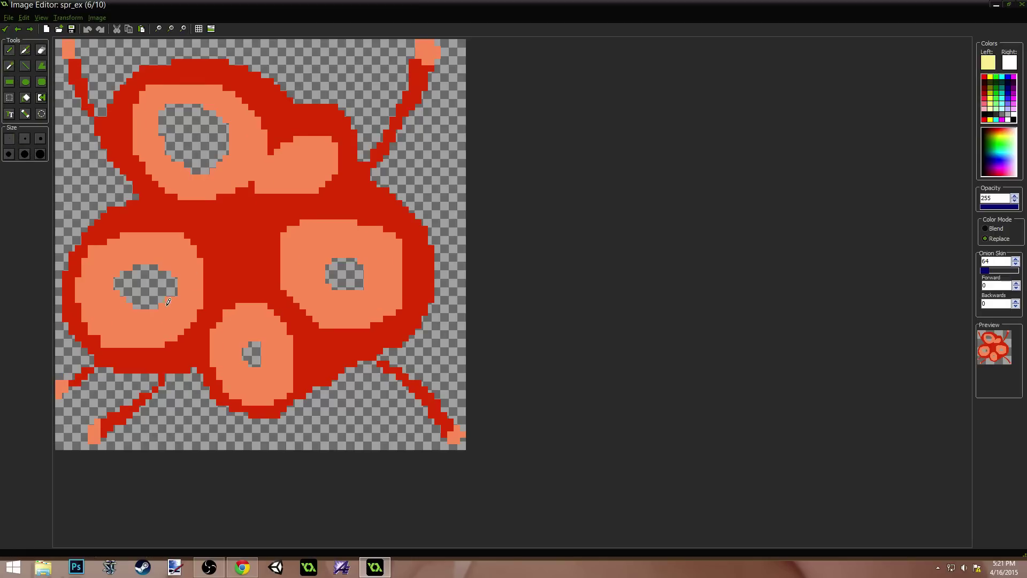
{"action": "mouse_move", "coordinate": [151, 261]}
{"action": "left_mouse_down"}
{"action": "mouse_move", "coordinate": [114, 274]}
{"action": "mouse_move", "coordinate": [128, 305]}
{"action": "mouse_move", "coordinate": [168, 303]}
{"action": "mouse_move", "coordinate": [174, 273]}
{"action": "mouse_move", "coordinate": [113, 285]}
{"action": "mouse_move", "coordinate": [149, 313]}
{"action": "left_mouse_up"}
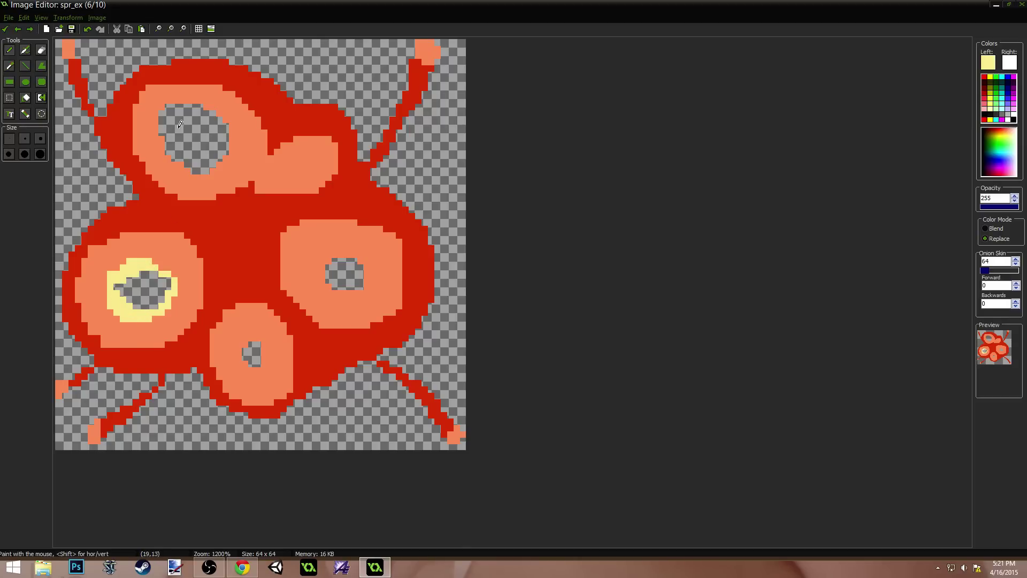
{"action": "left_click_drag", "start_coordinate": [162, 142], "coordinate": [181, 167]}
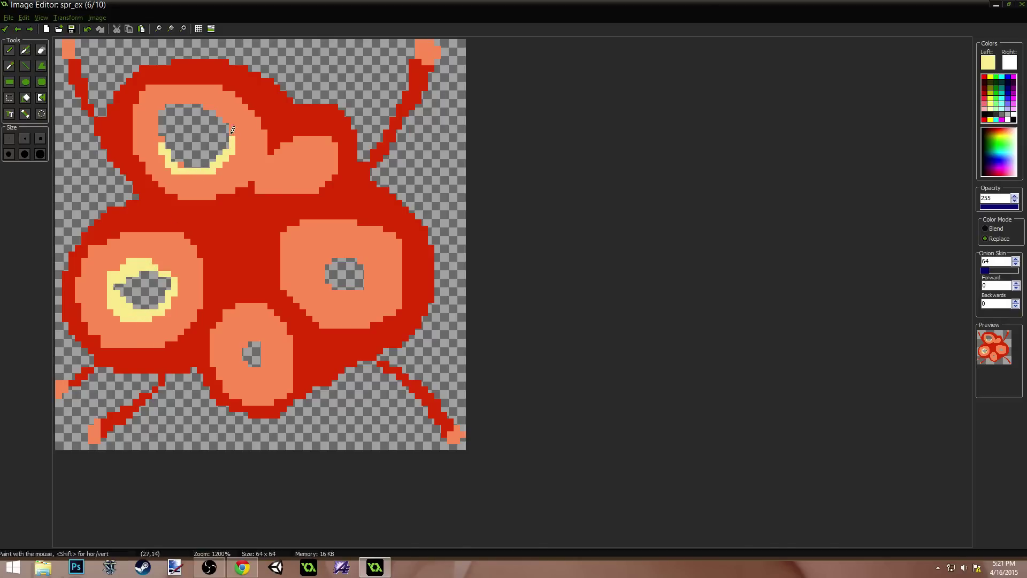
{"action": "mouse_move", "coordinate": [203, 105]}
{"action": "left_mouse_down"}
{"action": "mouse_move", "coordinate": [235, 129]}
{"action": "mouse_move", "coordinate": [217, 164]}
{"action": "mouse_move", "coordinate": [177, 160]}
{"action": "mouse_move", "coordinate": [165, 144]}
{"action": "left_mouse_up"}
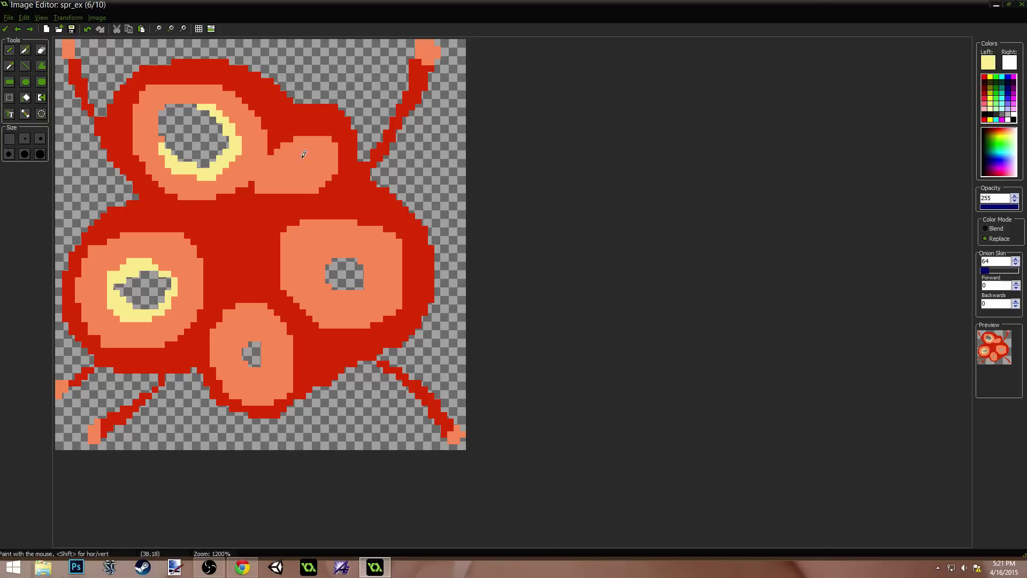
Step: Compare the sixth frame with the fifth and paint a pale yellow core in its solid upper-right highlight
{"action": "key", "text": "Left"}
{"action": "key", "text": "Right"}
{"action": "key", "text": "Left"}
{"action": "key", "text": "Right"}
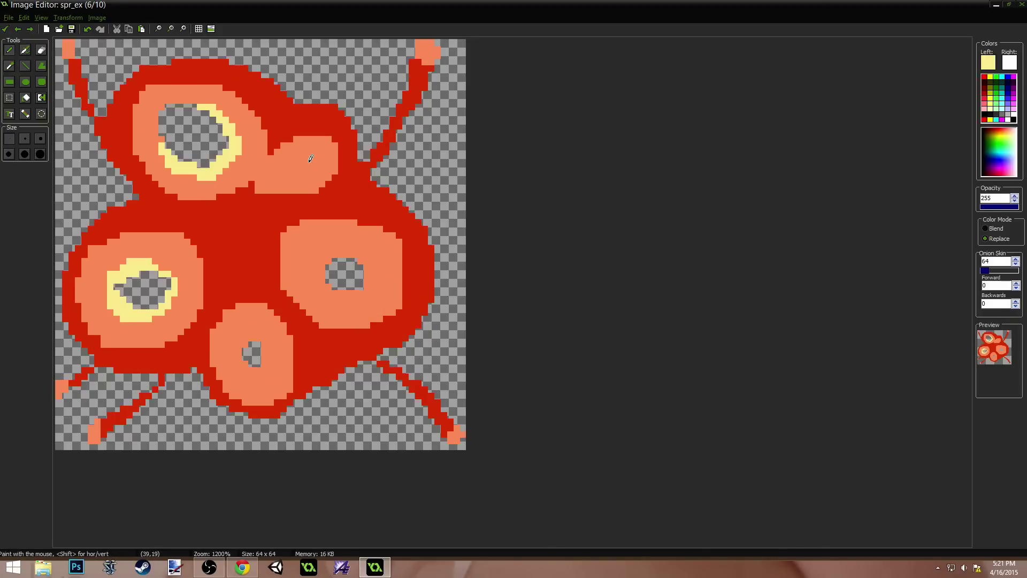
{"action": "mouse_move", "coordinate": [306, 156]}
{"action": "left_mouse_down"}
{"action": "mouse_move", "coordinate": [298, 178]}
{"action": "mouse_move", "coordinate": [286, 165]}
{"action": "left_mouse_up"}
Step: Compare the sixth frame with its neighbours and outline its right and bottom holes in pale yellow
{"action": "key", "text": "Right"}
{"action": "key", "text": "Left"}
{"action": "key", "text": "Right"}
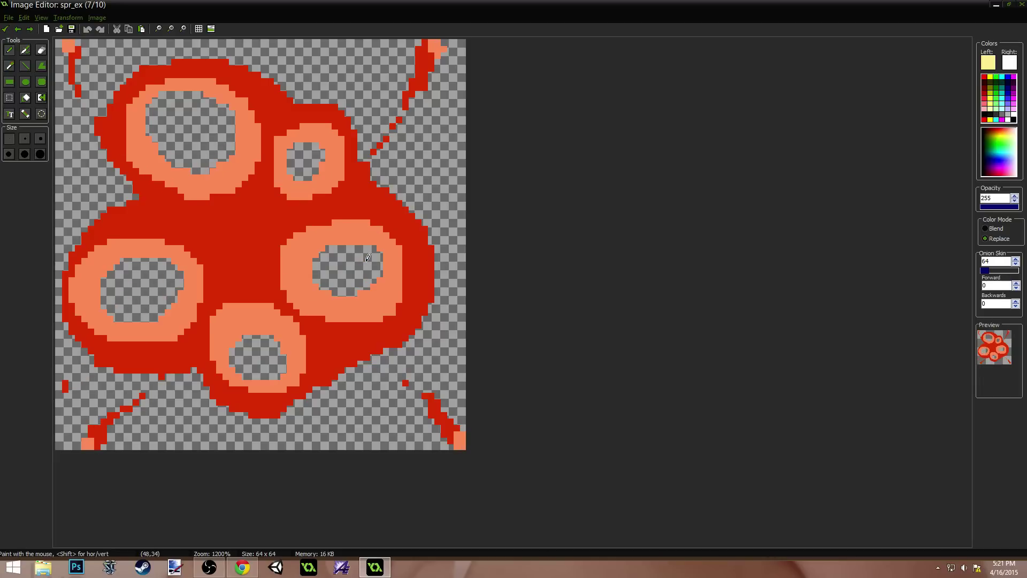
{"action": "key", "text": "Left"}
{"action": "key", "text": "Left"}
{"action": "key", "text": "Right"}
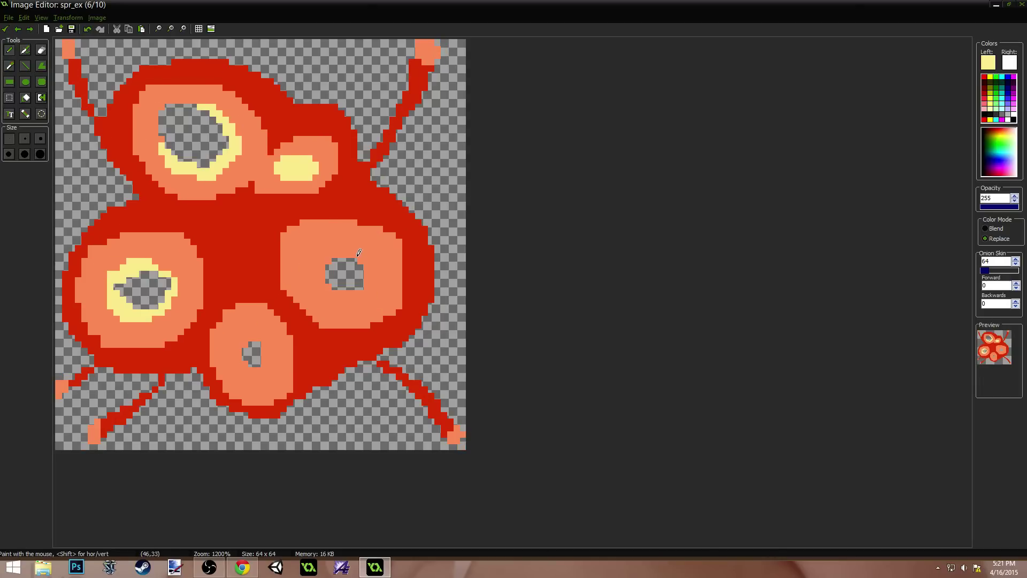
{"action": "mouse_move", "coordinate": [357, 253]}
{"action": "left_mouse_down"}
{"action": "mouse_move", "coordinate": [325, 270]}
{"action": "mouse_move", "coordinate": [356, 289]}
{"action": "left_mouse_up"}
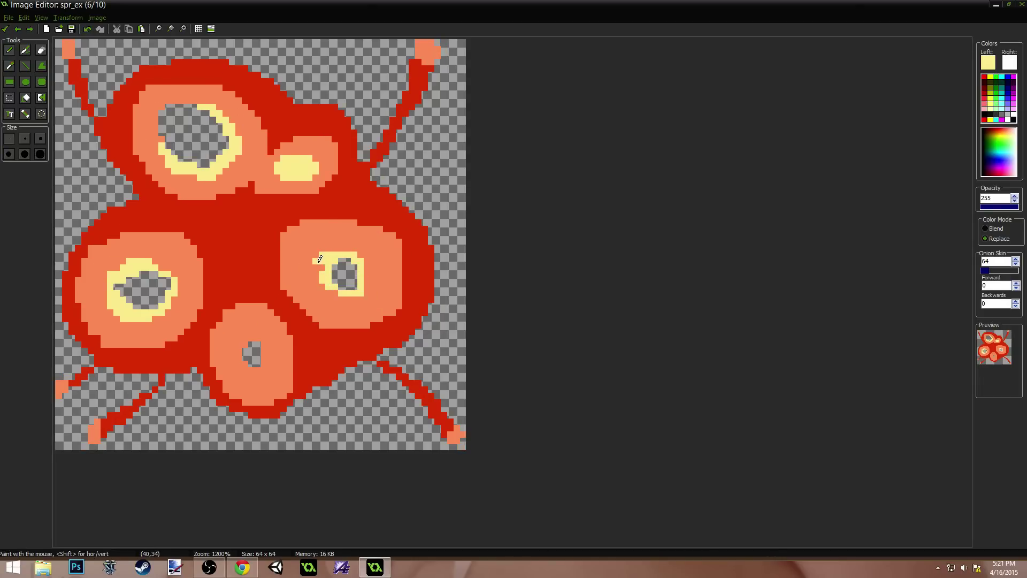
{"action": "mouse_move", "coordinate": [320, 259]}
{"action": "left_mouse_down"}
{"action": "mouse_move", "coordinate": [369, 301]}
{"action": "mouse_move", "coordinate": [349, 252]}
{"action": "mouse_move", "coordinate": [341, 261]}
{"action": "left_mouse_up"}
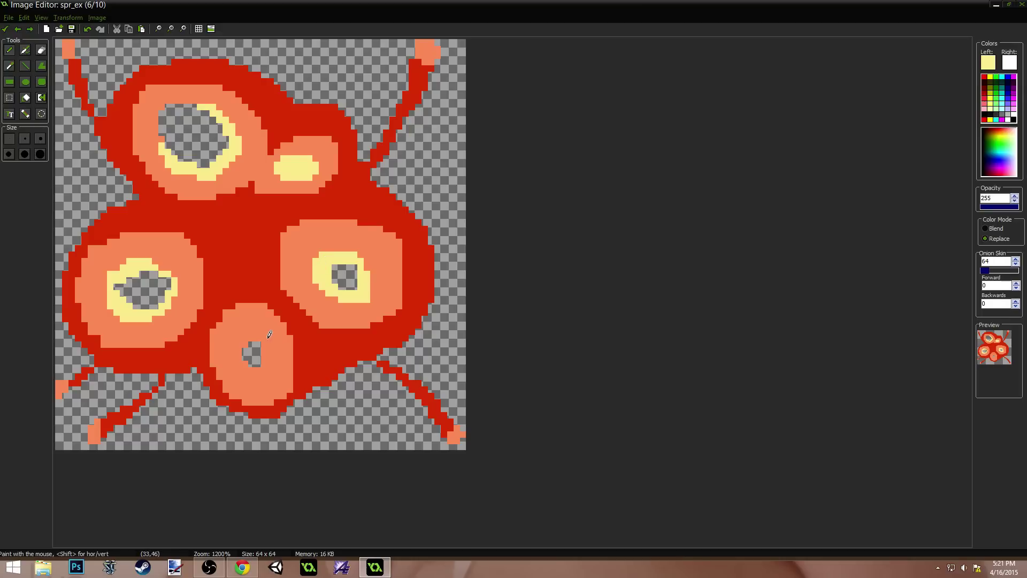
{"action": "mouse_move", "coordinate": [270, 335]}
{"action": "left_mouse_down"}
{"action": "mouse_move", "coordinate": [241, 359]}
{"action": "mouse_move", "coordinate": [265, 351]}
{"action": "left_mouse_up"}
Step: Line the upper edge of the bottom hole and the rim of the lower-left hole in pale yellow on the seventh frame
{"action": "key", "text": "Right"}
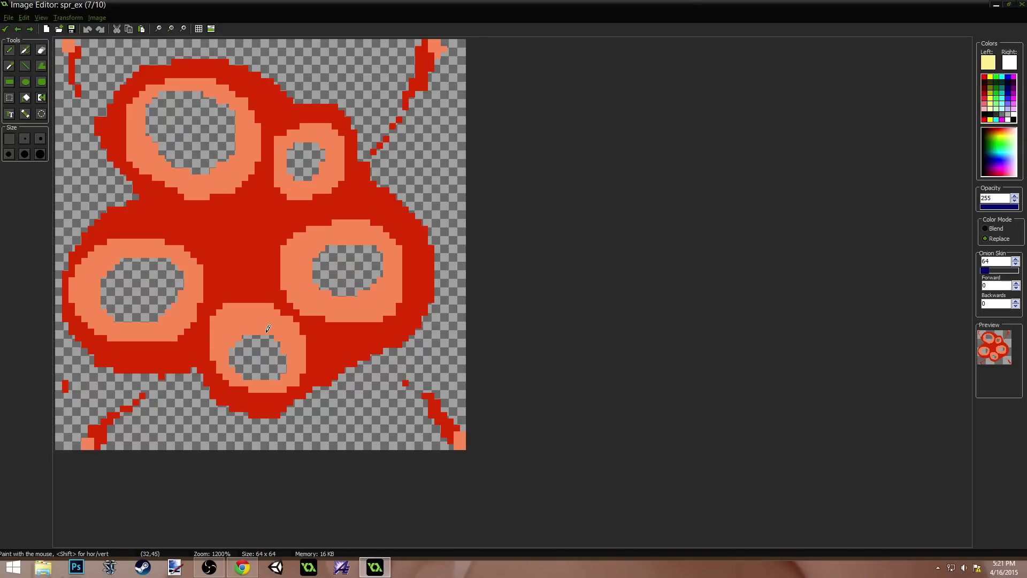
{"action": "left_click_drag", "start_coordinate": [269, 328], "coordinate": [228, 347]}
{"action": "mouse_move", "coordinate": [156, 325]}
{"action": "left_mouse_down"}
{"action": "mouse_move", "coordinate": [179, 293]}
{"action": "mouse_move", "coordinate": [166, 256]}
{"action": "mouse_move", "coordinate": [120, 256]}
{"action": "mouse_move", "coordinate": [102, 300]}
{"action": "mouse_move", "coordinate": [101, 265]}
{"action": "mouse_move", "coordinate": [113, 259]}
{"action": "left_mouse_up"}
{"action": "key", "text": "Left"}
{"action": "key", "text": "Right"}
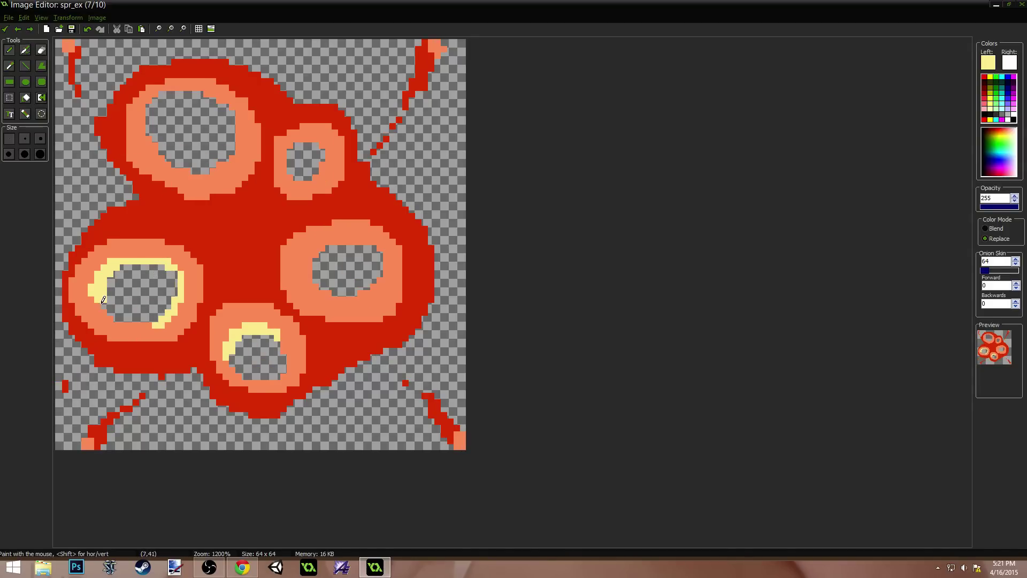
{"action": "left_click_drag", "start_coordinate": [183, 176], "coordinate": [172, 162]}
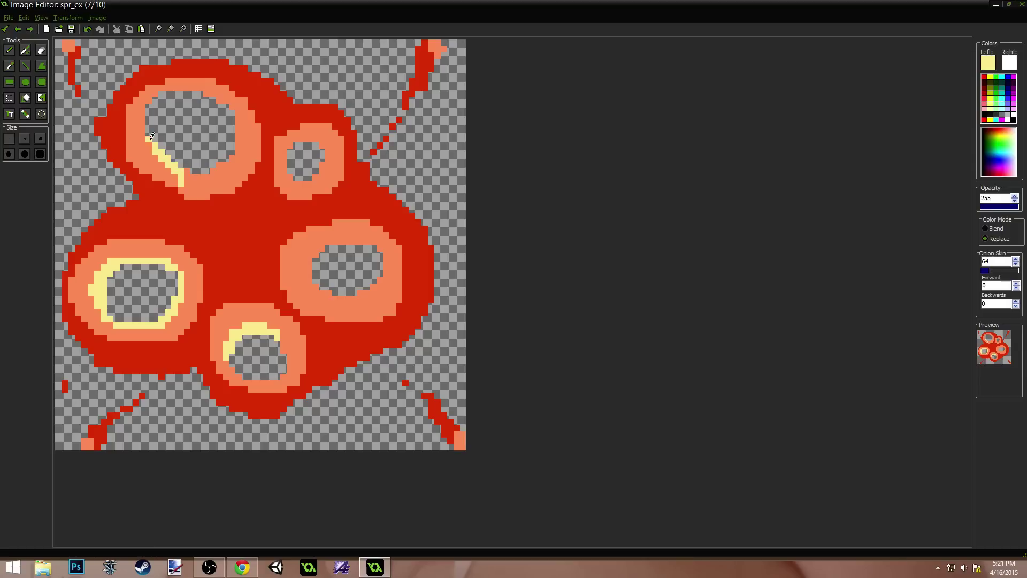
{"action": "key", "text": "Left"}
{"action": "key", "text": "Right"}
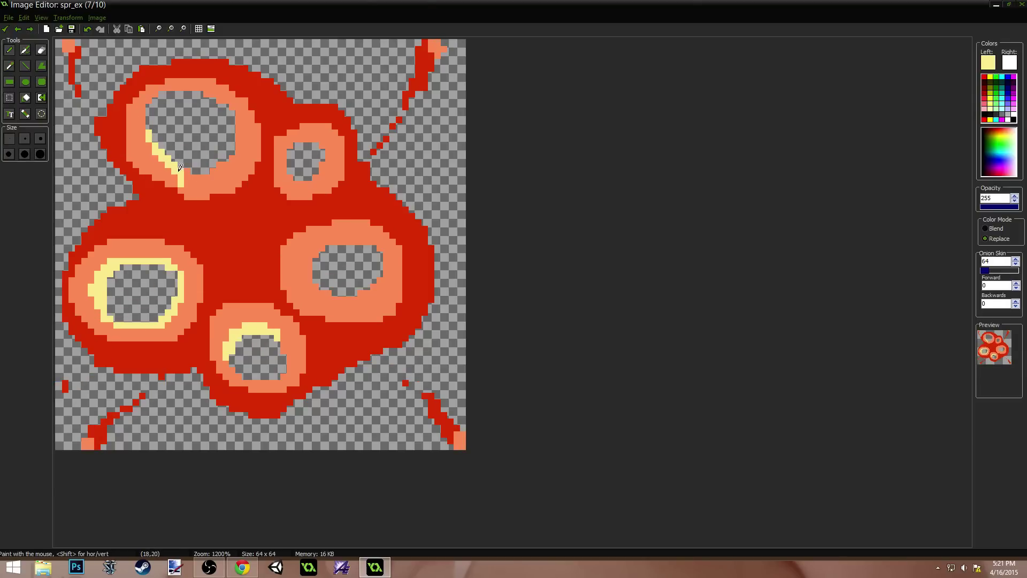
{"action": "key", "text": "ctrl+z"}
Step: Outline the large upper-left hole and the small upper-right hole of the seventh frame in pale yellow
{"action": "mouse_move", "coordinate": [148, 130]}
{"action": "left_mouse_down"}
{"action": "mouse_move", "coordinate": [161, 163]}
{"action": "mouse_move", "coordinate": [213, 172]}
{"action": "mouse_move", "coordinate": [239, 138]}
{"action": "left_mouse_up"}
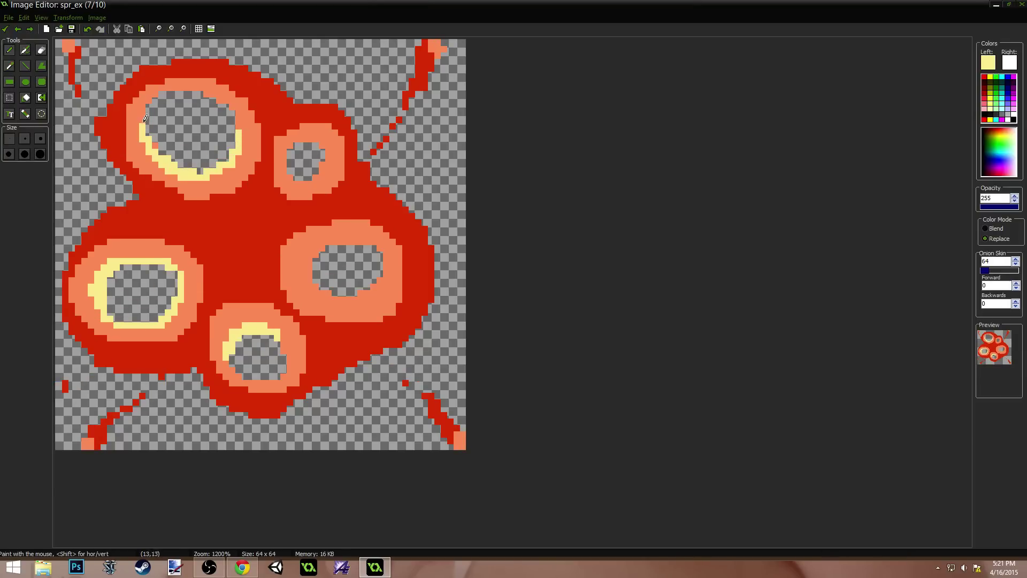
{"action": "left_click_drag", "start_coordinate": [197, 85], "coordinate": [237, 101]}
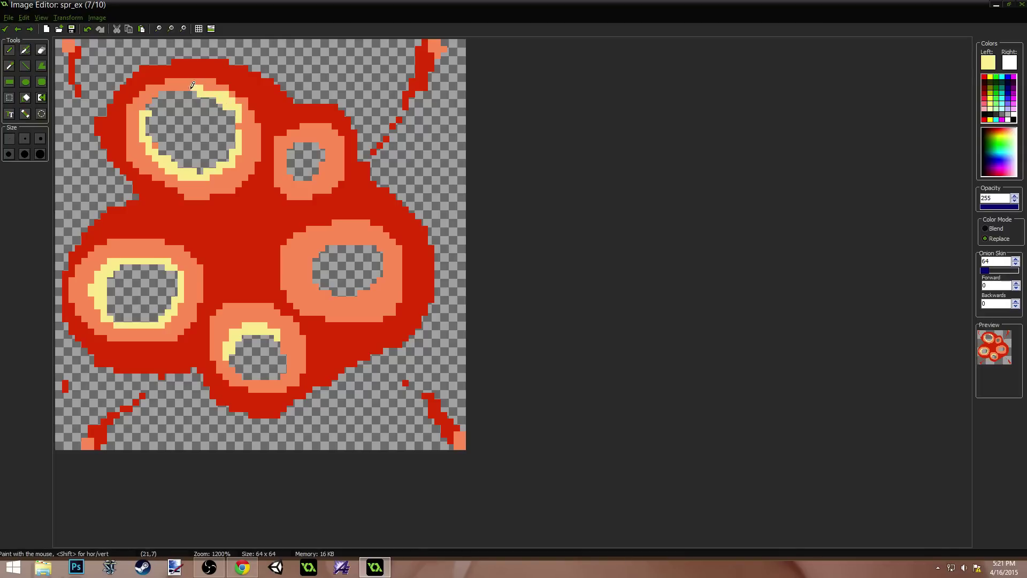
{"action": "mouse_move", "coordinate": [295, 137]}
{"action": "left_mouse_down"}
{"action": "mouse_move", "coordinate": [296, 167]}
{"action": "mouse_move", "coordinate": [321, 179]}
{"action": "left_mouse_up"}
Step: Return to the pencil, compare the seventh frame with the eighth and line the seventh frame's right hole in pale yellow
{"action": "key", "text": "w"}
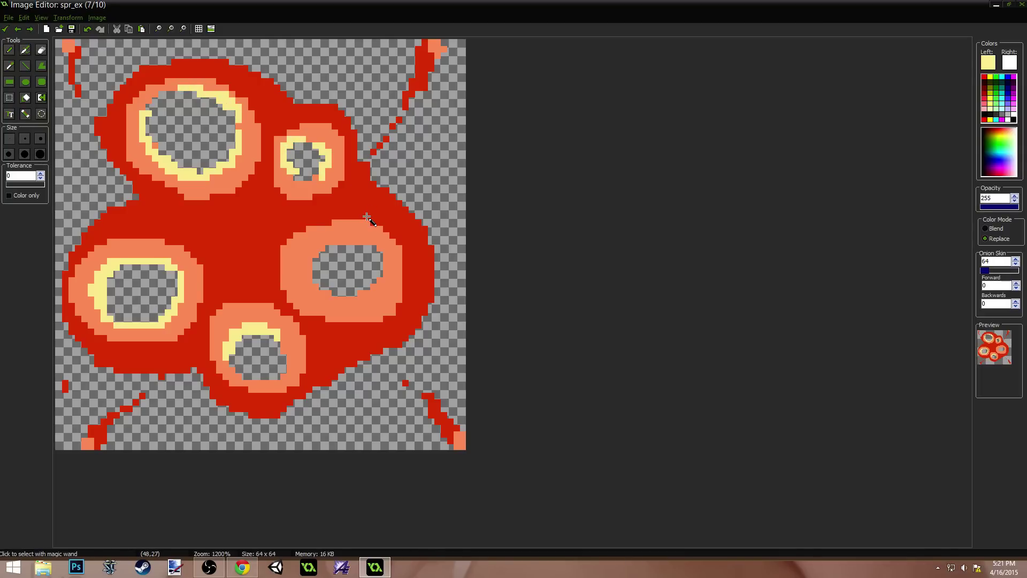
{"action": "key", "text": "p"}
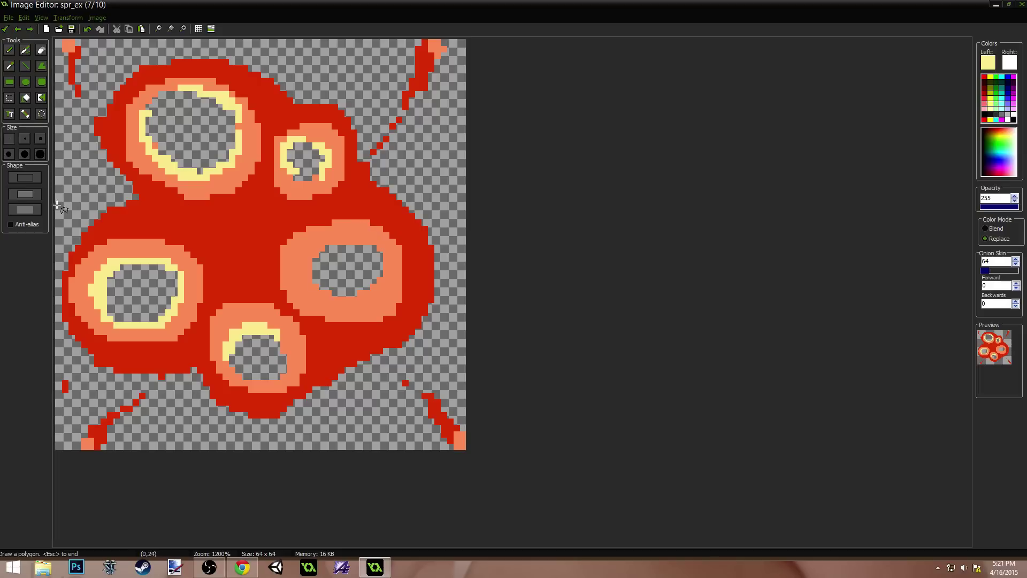
{"action": "key", "text": "d"}
{"action": "key", "text": "Right"}
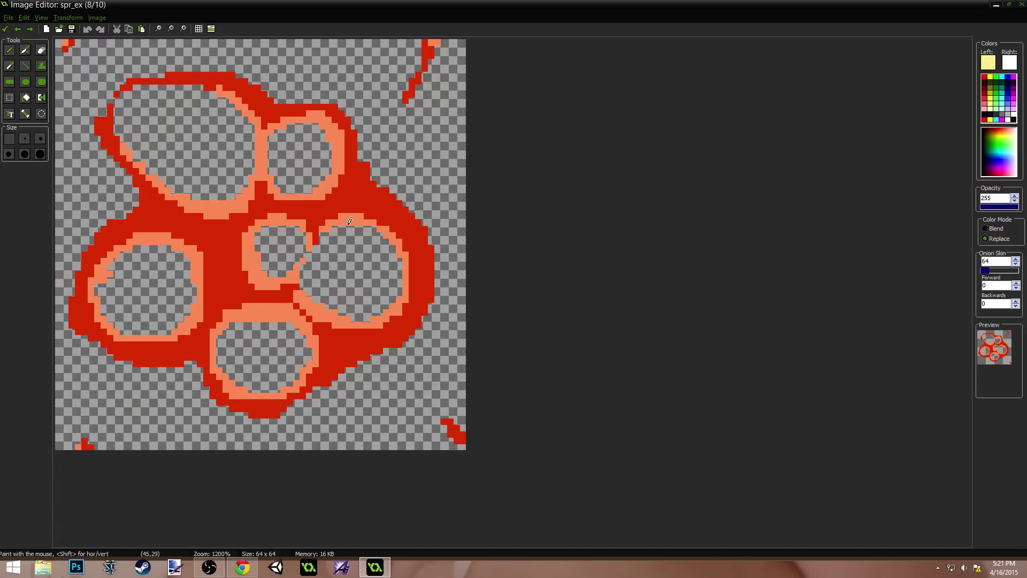
{"action": "key", "text": "Left"}
{"action": "key", "text": "Right"}
{"action": "key", "text": "Left"}
{"action": "mouse_move", "coordinate": [348, 237]}
{"action": "left_mouse_down"}
{"action": "mouse_move", "coordinate": [311, 270]}
{"action": "mouse_move", "coordinate": [328, 292]}
{"action": "mouse_move", "coordinate": [316, 252]}
{"action": "left_mouse_up"}
Step: Add short pale yellow highlights along the edges of the six holes in the eighth frame and accept the image edits
{"action": "key", "text": "Right"}
{"action": "left_click_drag", "start_coordinate": [262, 227], "coordinate": [263, 256]}
{"action": "mouse_move", "coordinate": [185, 261]}
{"action": "left_mouse_down"}
{"action": "mouse_move", "coordinate": [163, 240]}
{"action": "mouse_move", "coordinate": [134, 239]}
{"action": "left_mouse_up"}
{"action": "left_click_drag", "start_coordinate": [196, 196], "coordinate": [252, 176]}
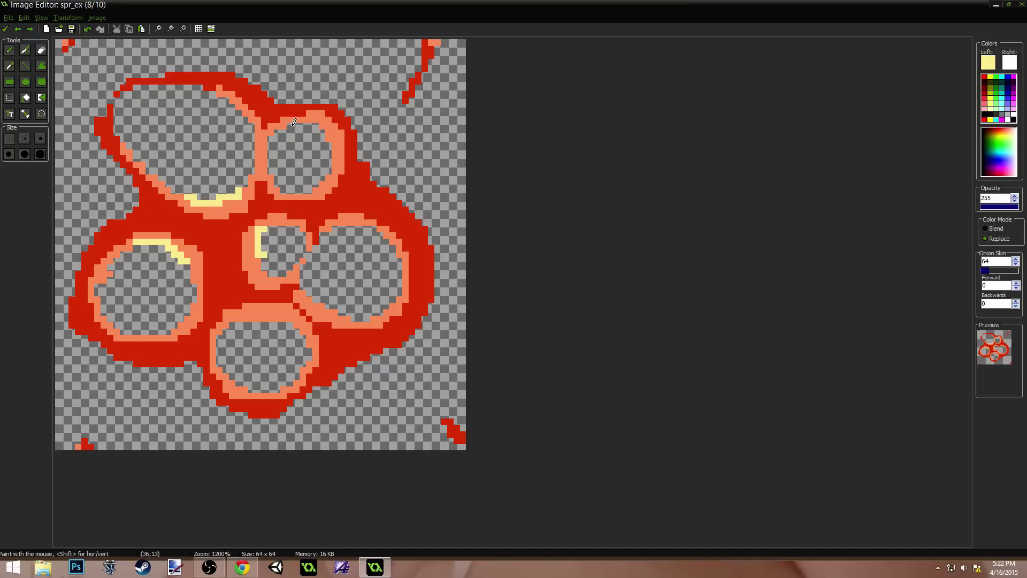
{"action": "mouse_move", "coordinate": [293, 124]}
{"action": "left_mouse_down"}
{"action": "mouse_move", "coordinate": [332, 137]}
{"action": "mouse_move", "coordinate": [342, 154]}
{"action": "left_mouse_up"}
{"action": "left_click_drag", "start_coordinate": [364, 228], "coordinate": [396, 244]}
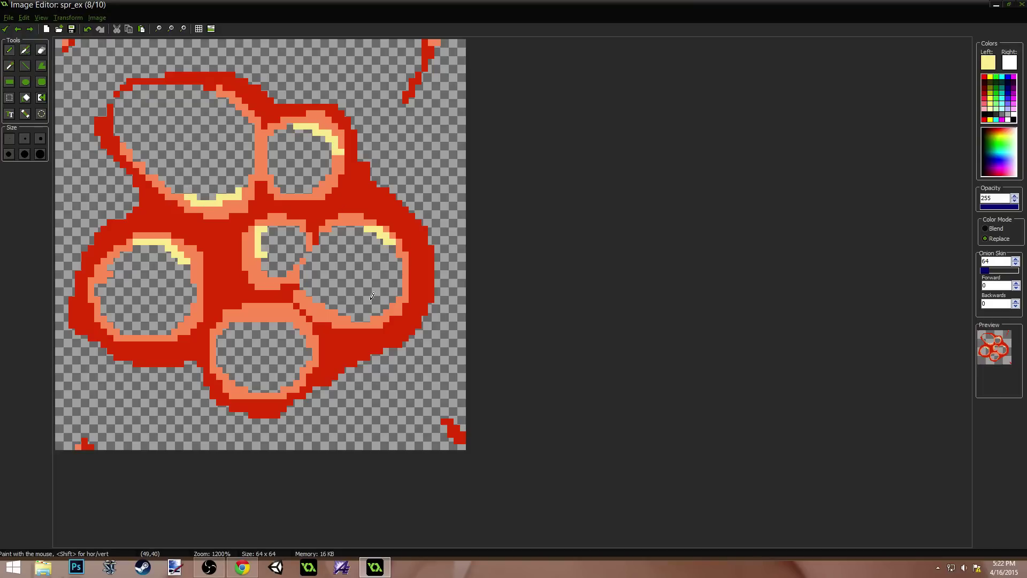
{"action": "left_click_drag", "start_coordinate": [290, 318], "coordinate": [234, 322]}
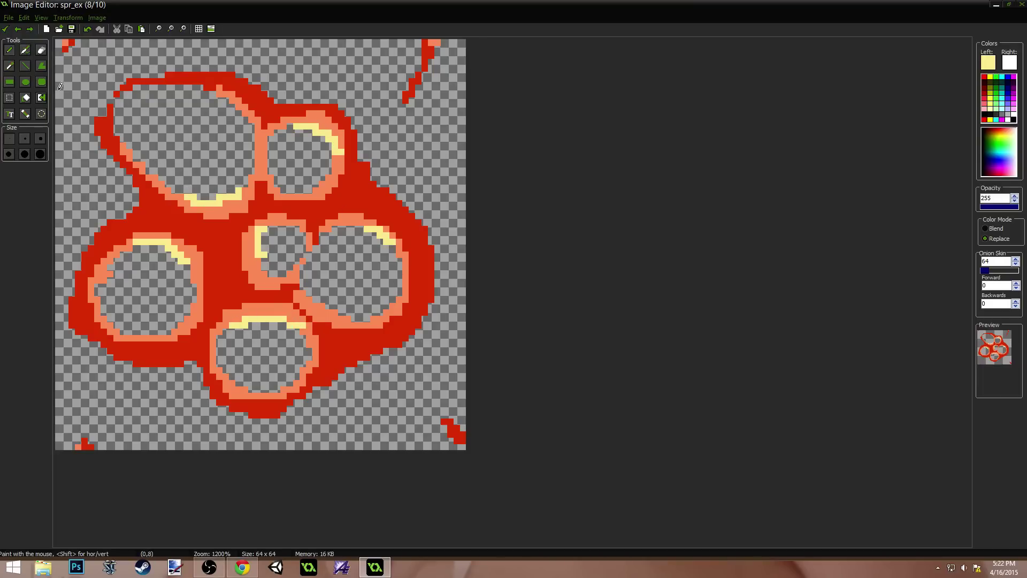
{"action": "left_click", "coordinate": [9, 28]}
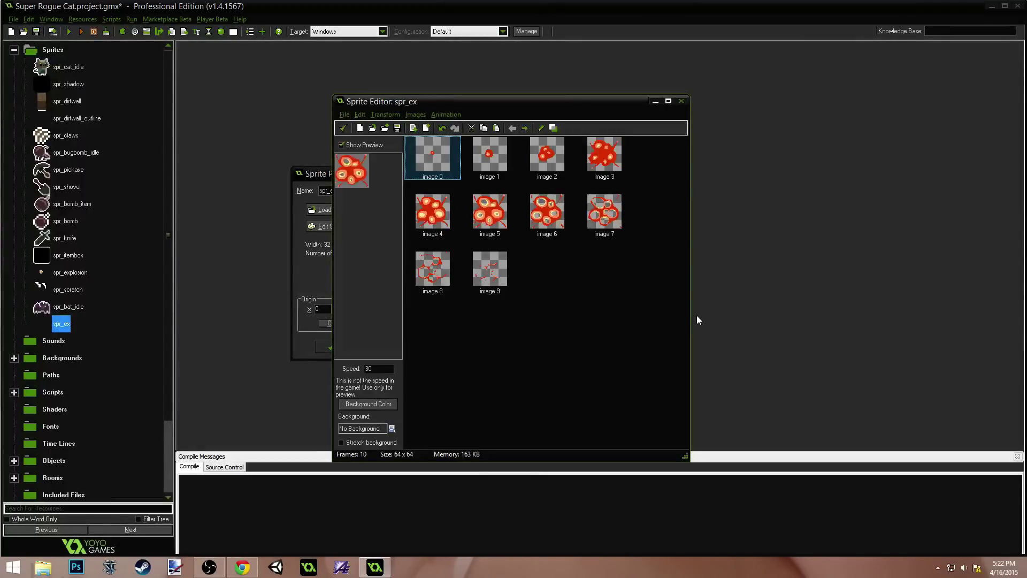